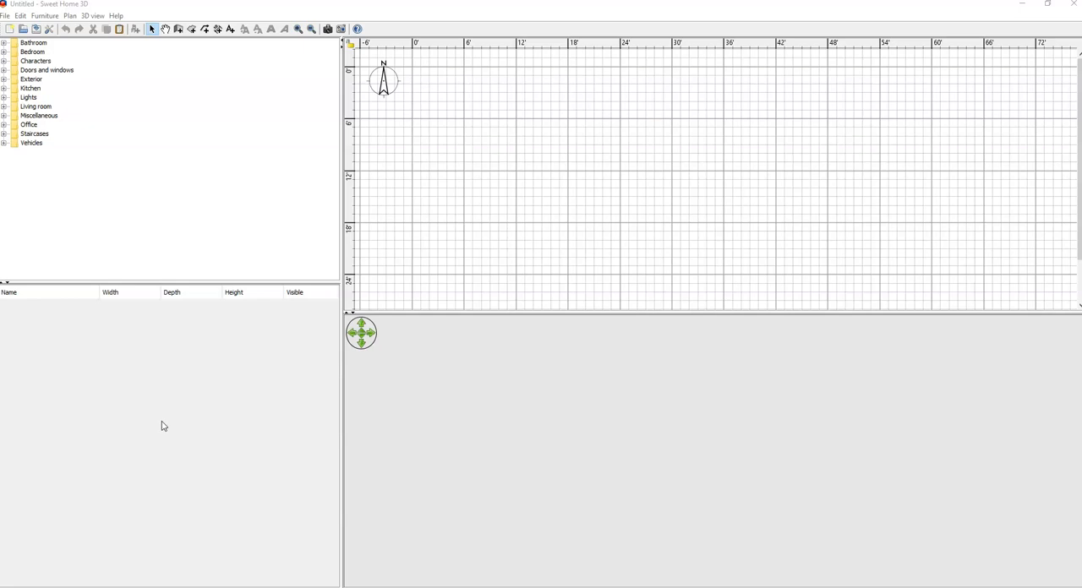
Step: Resize the panes to narrow the furniture catalog and furniture list and enlarge the 2D plan
click(163, 419)
drag(342, 189, 197, 191)
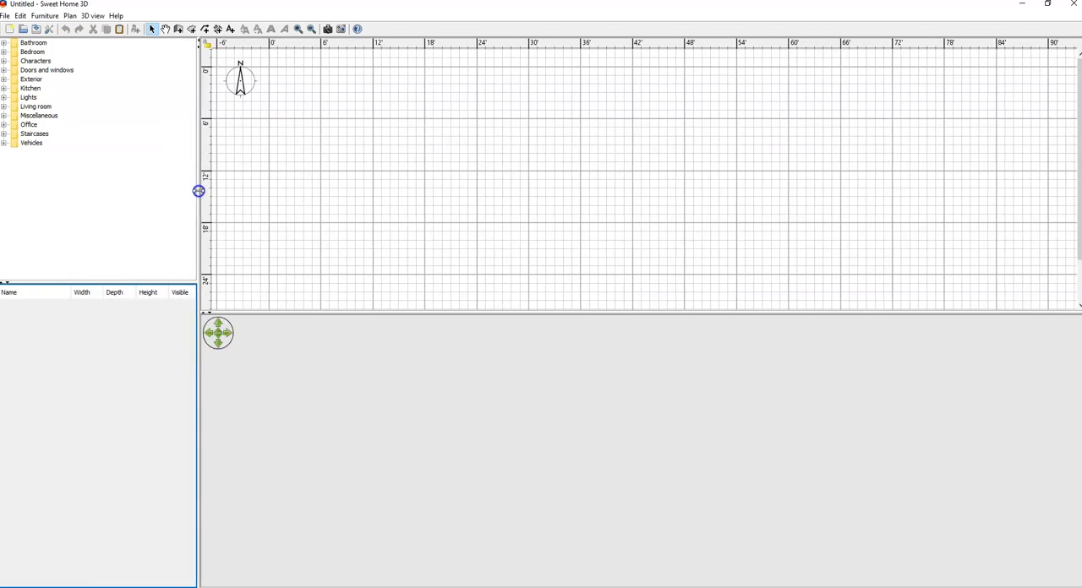
mouse_move(164, 282)
mouse_down()
mouse_move(157, 338)
mouse_move(160, 278)
mouse_up()
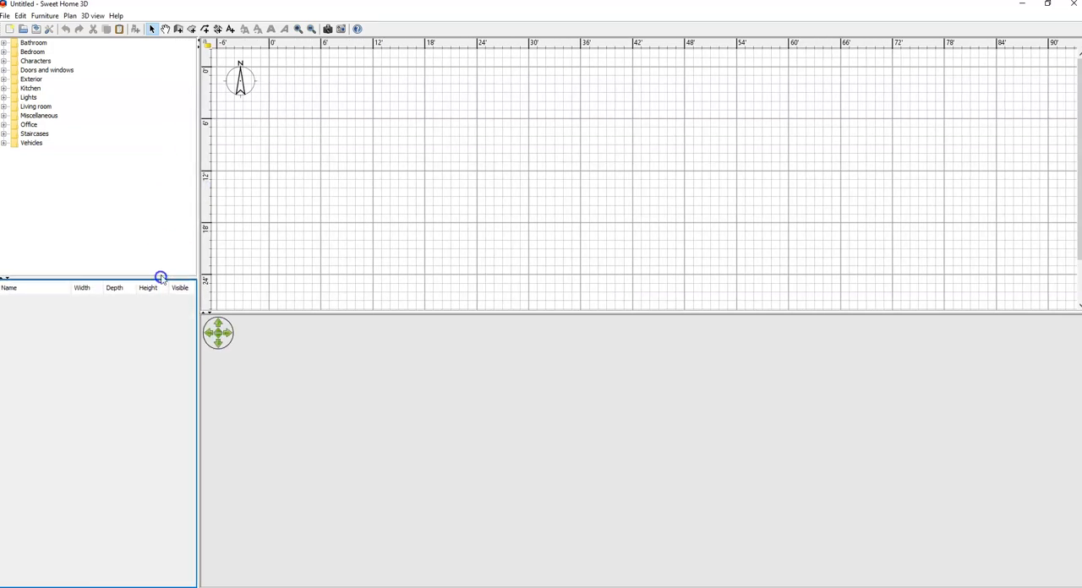
drag(198, 219, 198, 220)
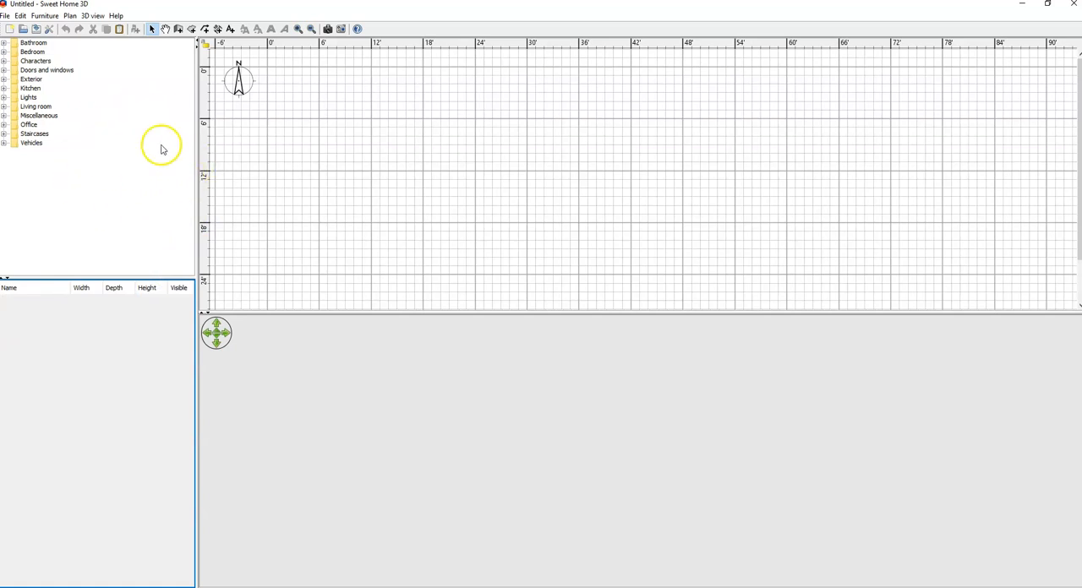
drag(196, 175, 118, 184)
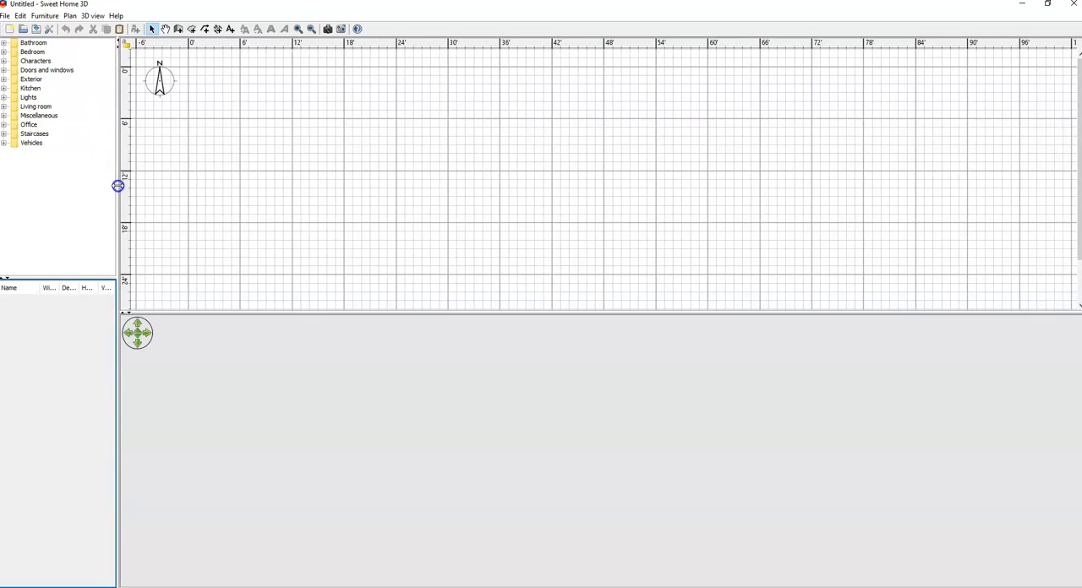
drag(430, 312, 426, 413)
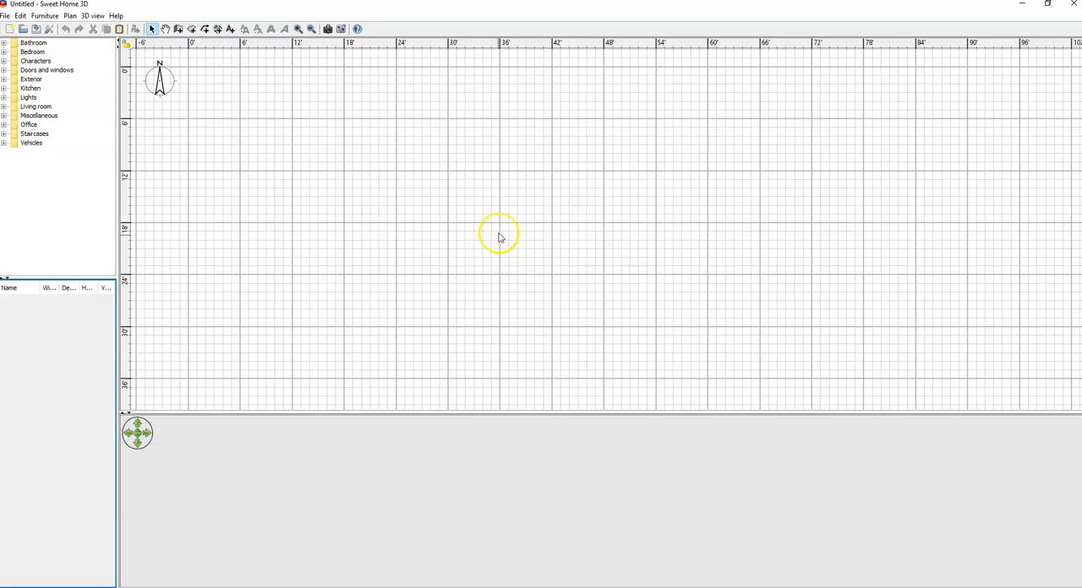
drag(119, 223, 124, 224)
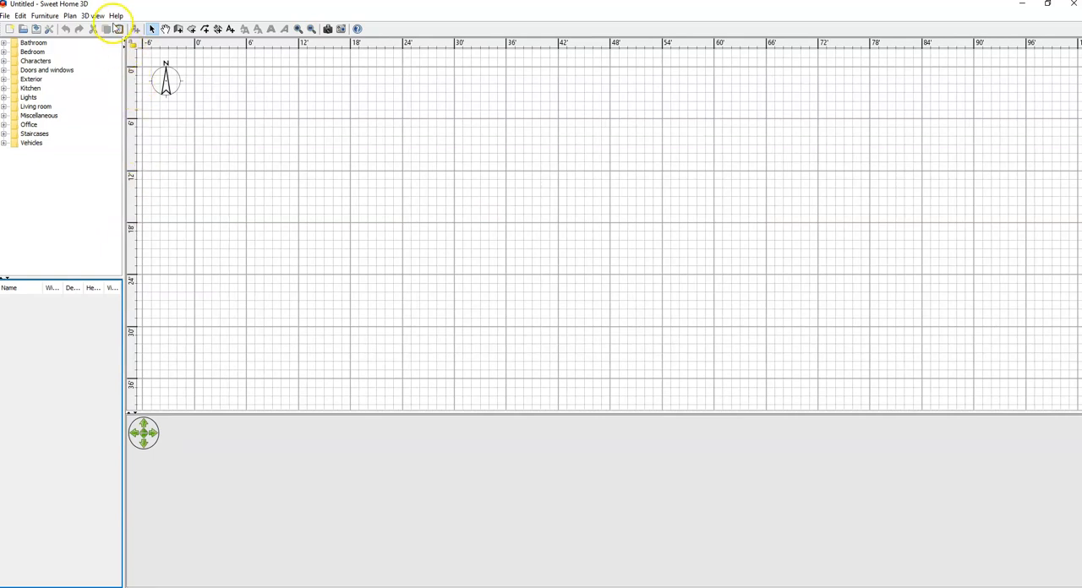
click(179, 32)
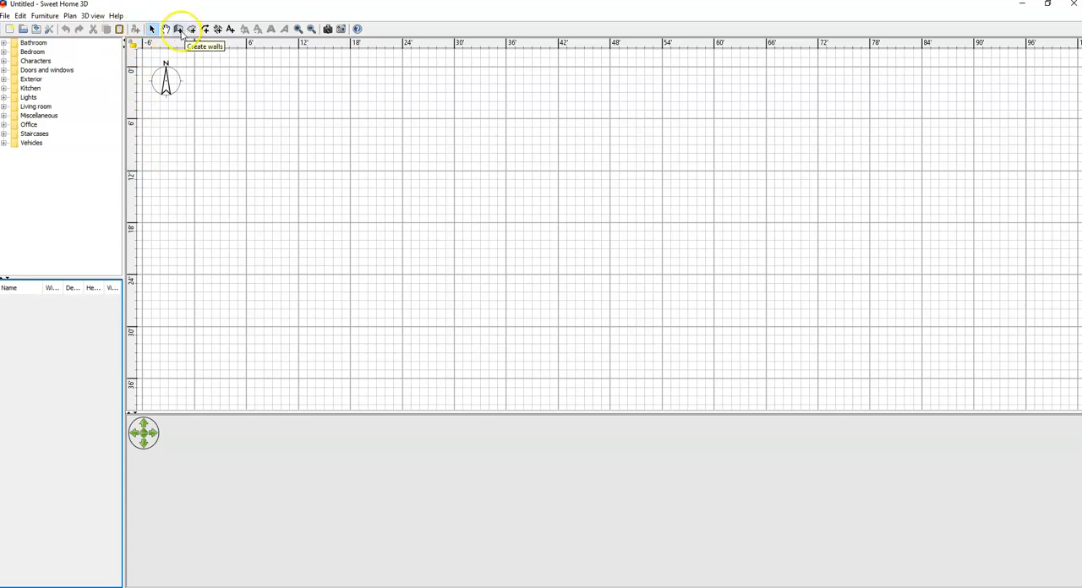
click(152, 31)
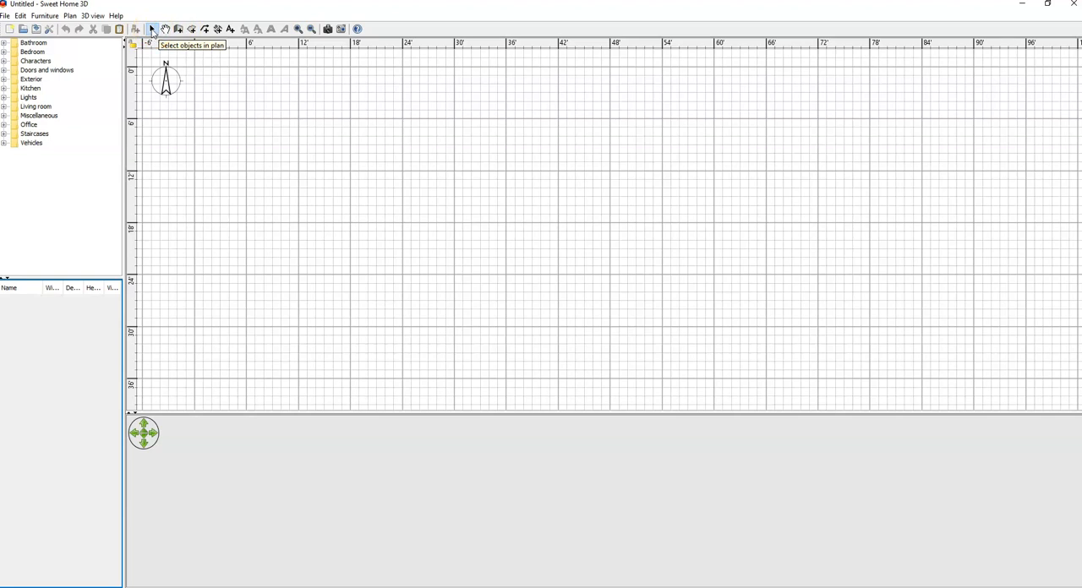
click(154, 30)
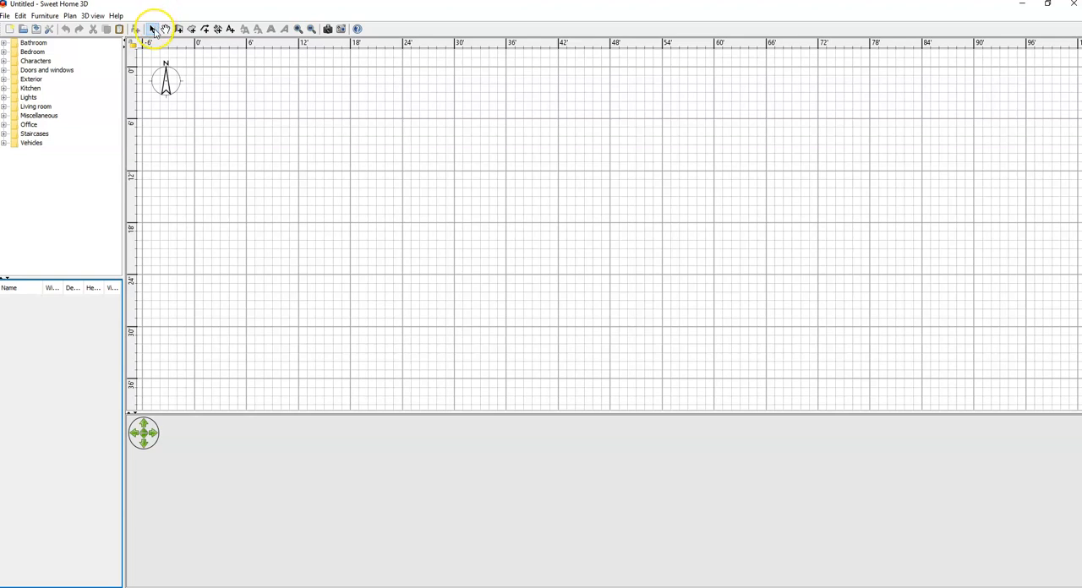
click(166, 31)
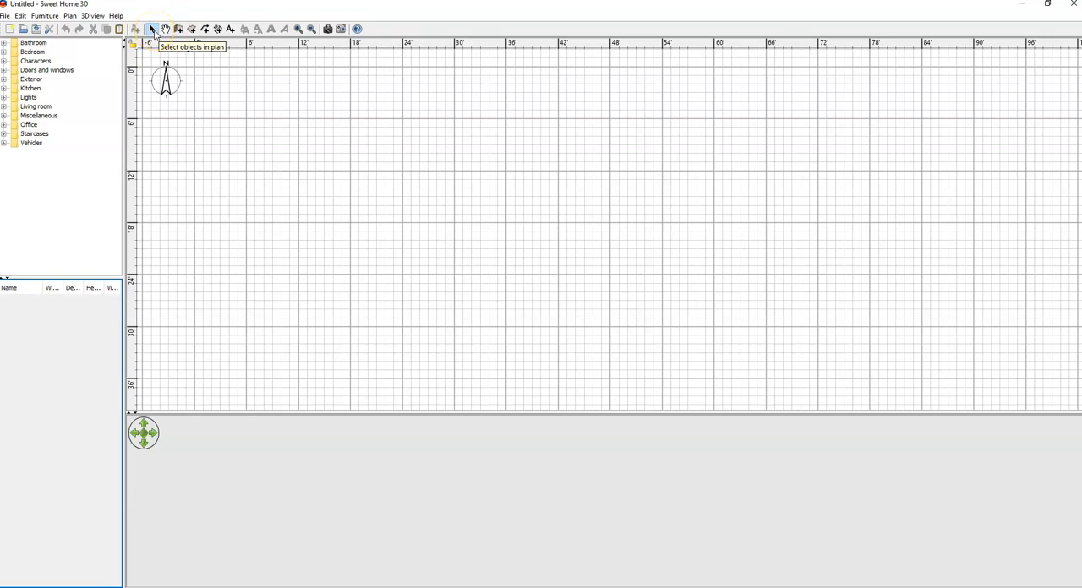
click(155, 30)
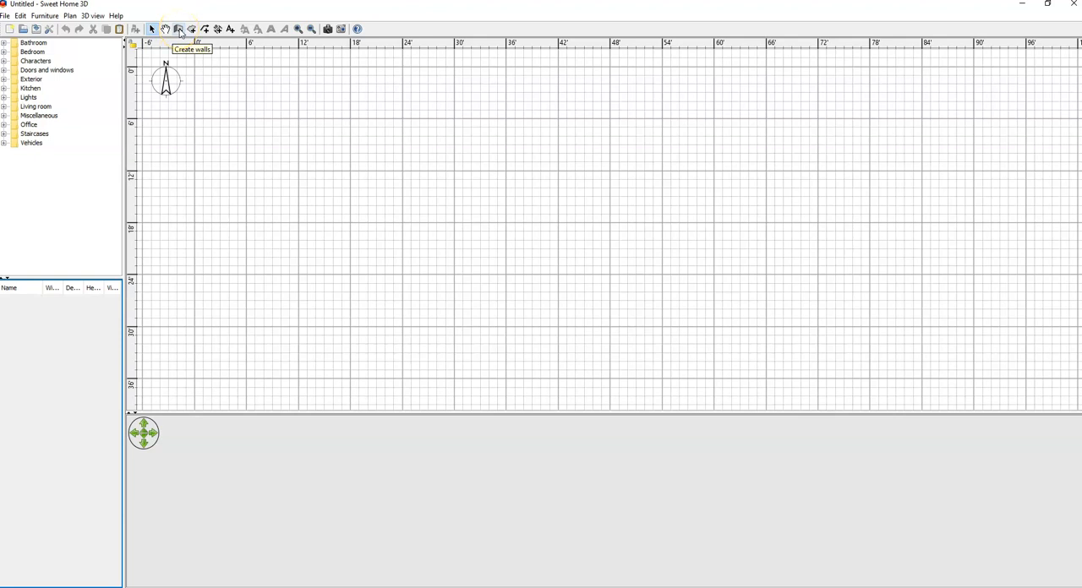
click(180, 32)
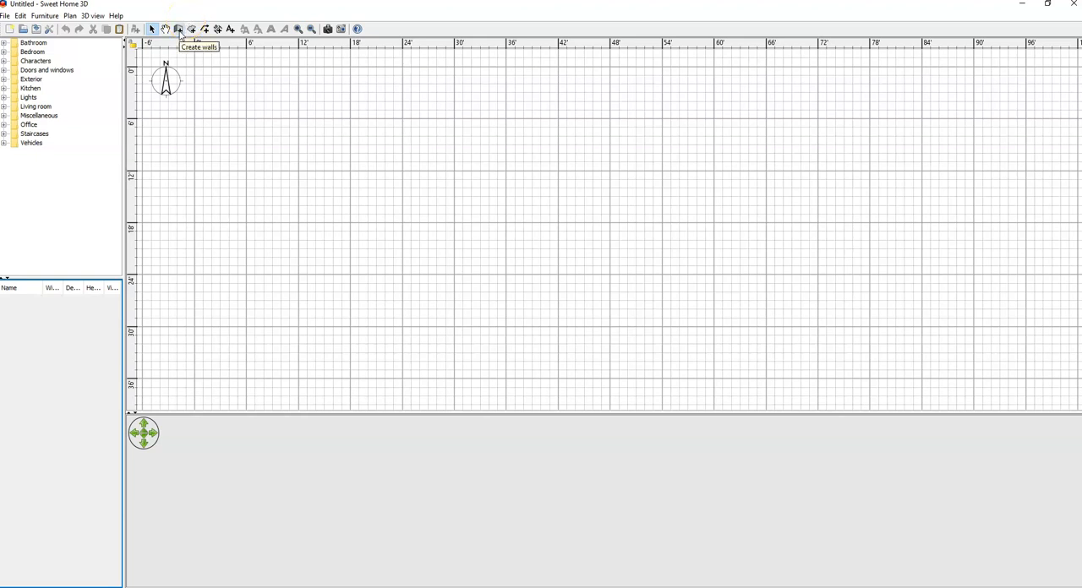
Step: Draw the room's north wall about 18'2" long and, from its east end, a perpendicular east wall about 12'2" long
click(178, 30)
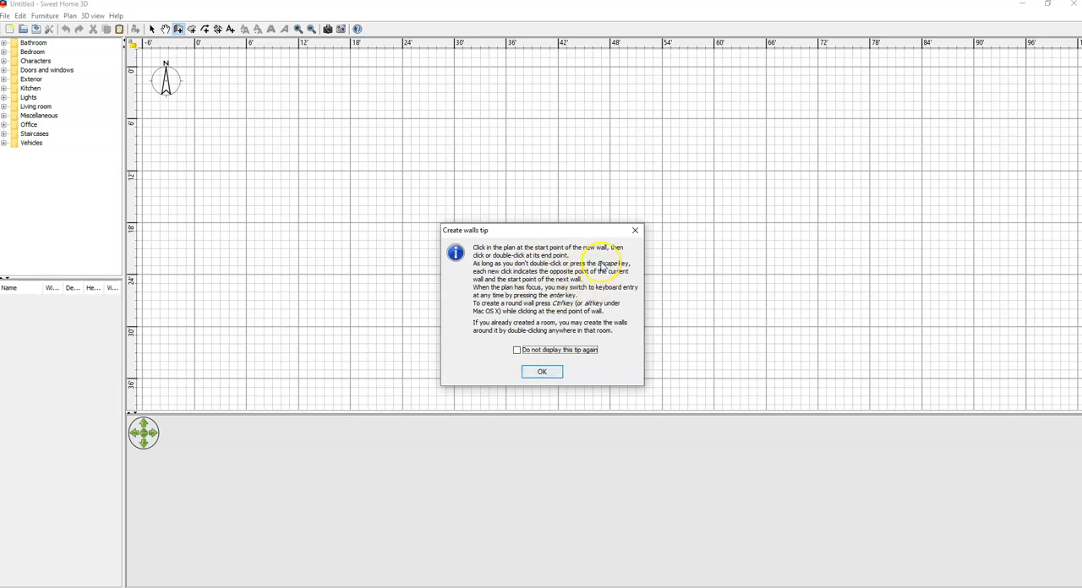
click(556, 374)
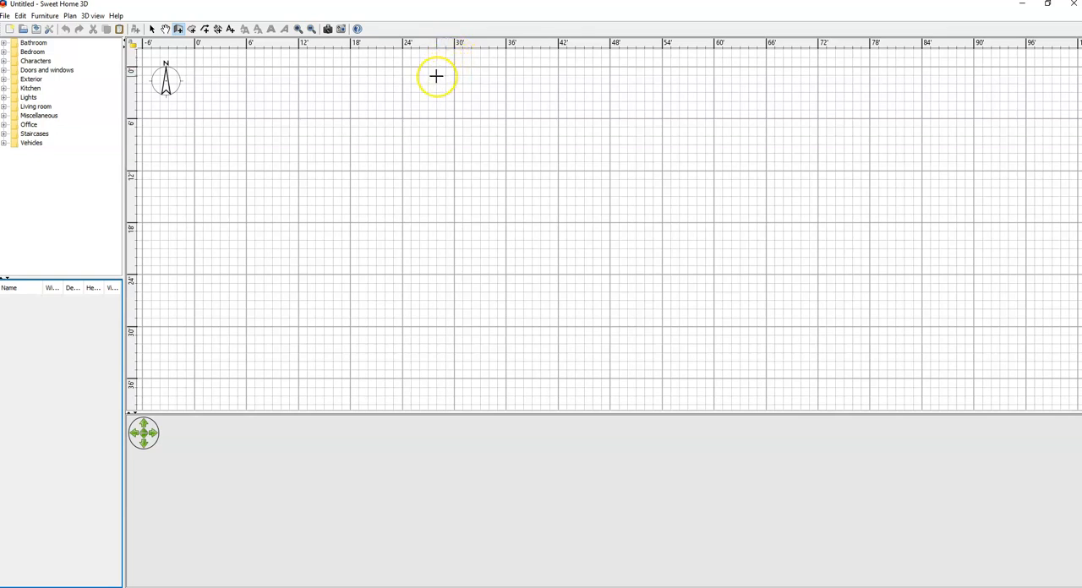
click(320, 88)
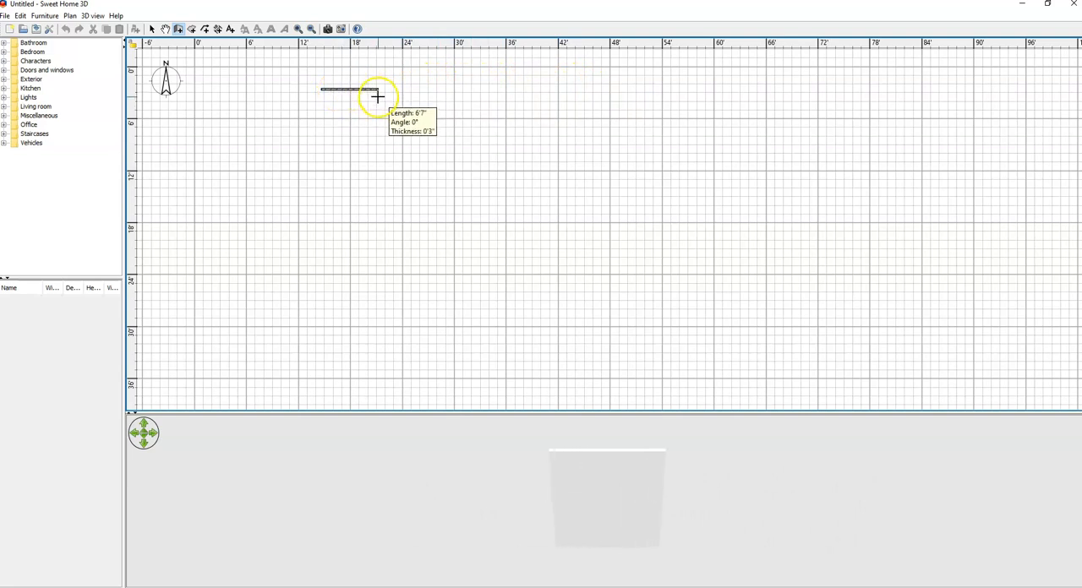
double_click(478, 85)
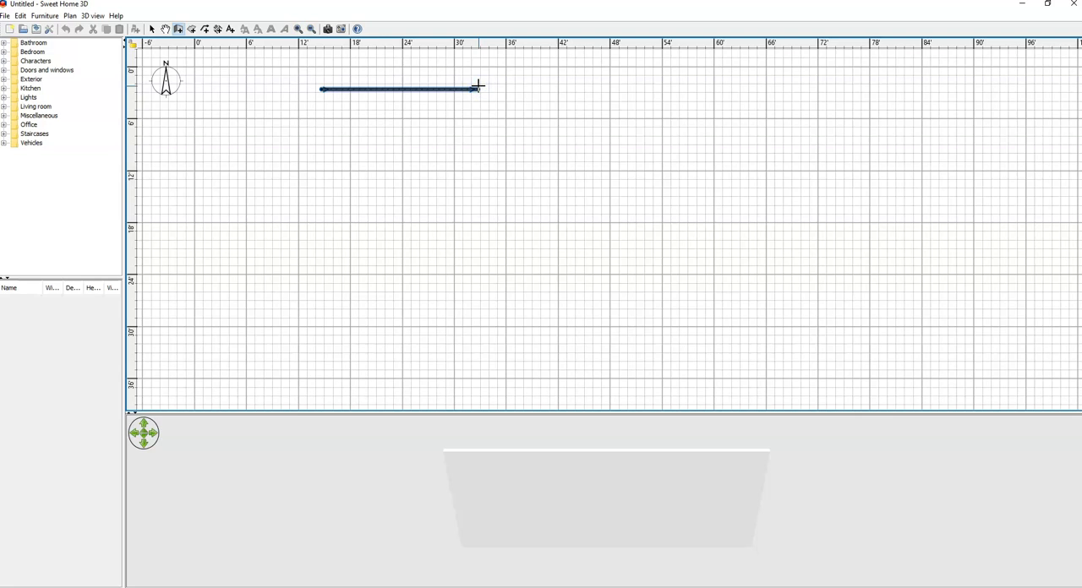
click(477, 86)
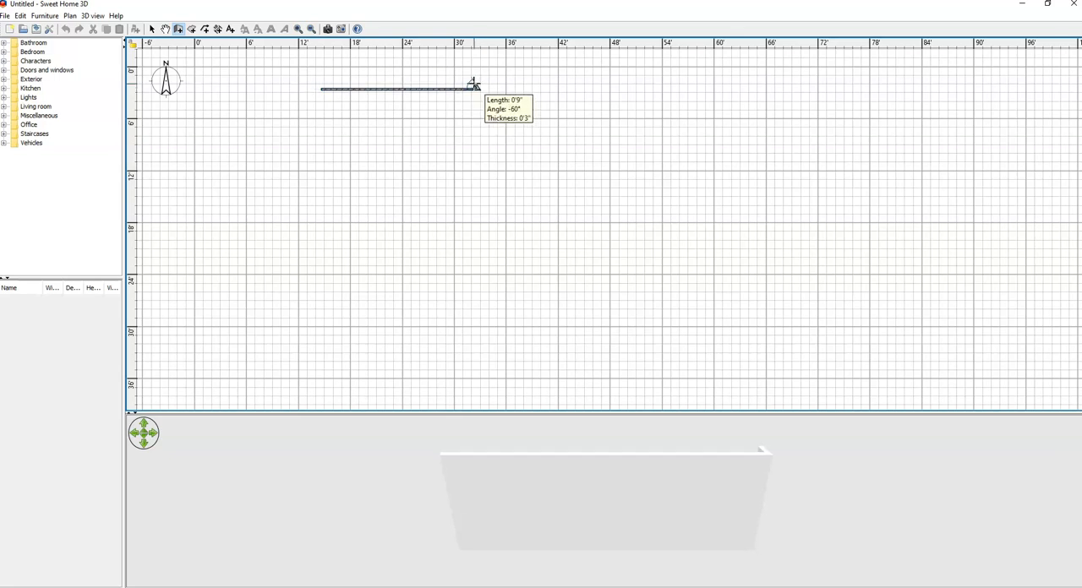
click(476, 91)
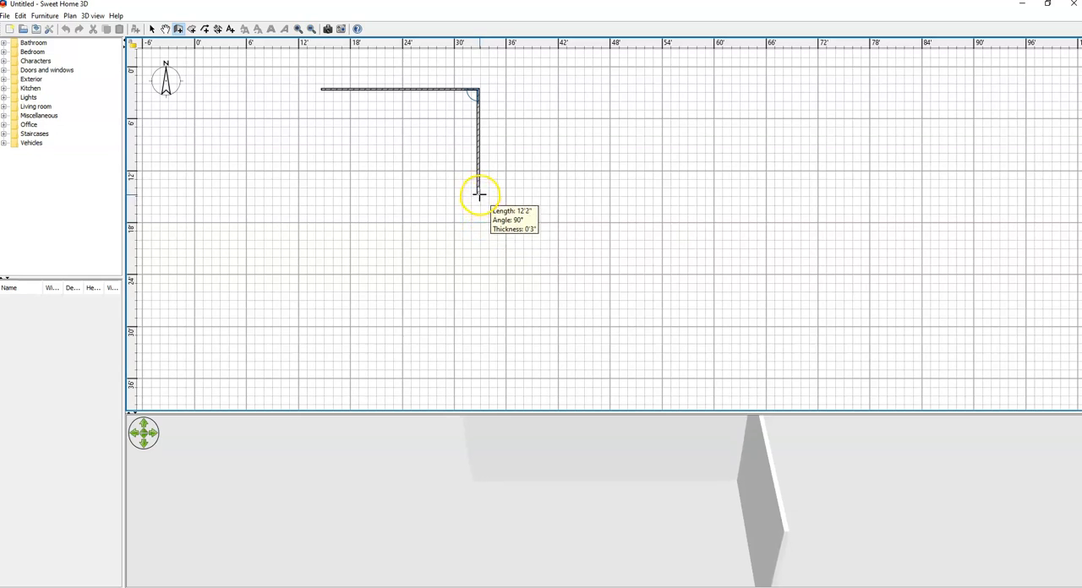
double_click(478, 195)
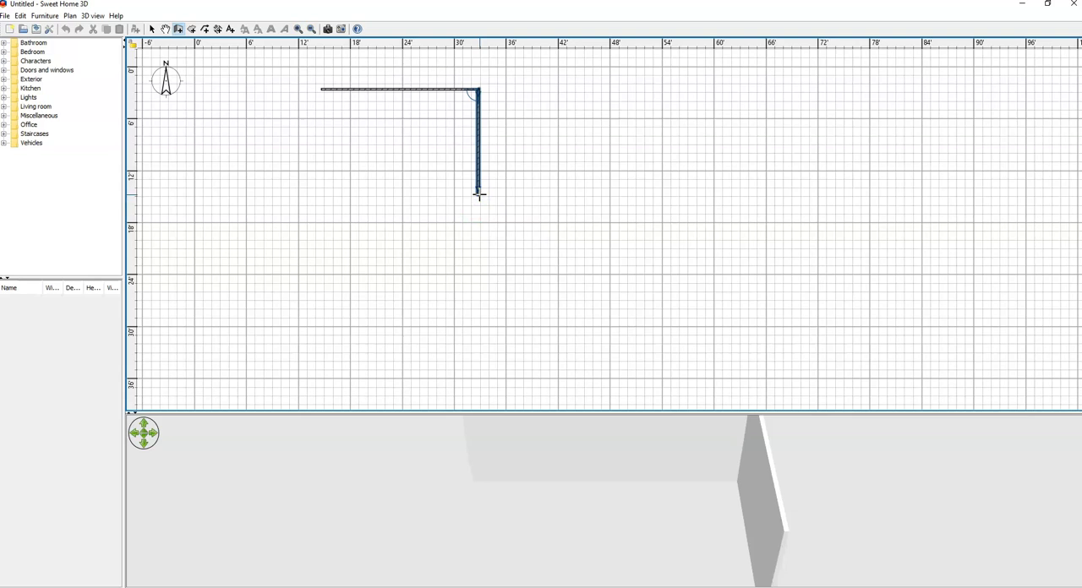
Step: Close the rectangle with a south wall about 18'2" long and a west wall about 12'2" long, ending wall creation
click(478, 195)
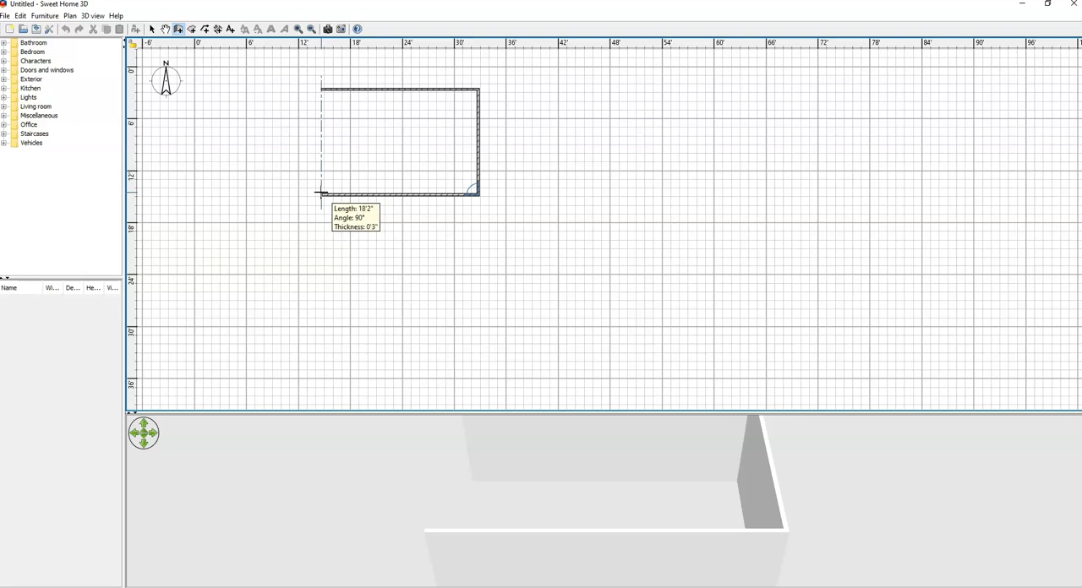
click(320, 193)
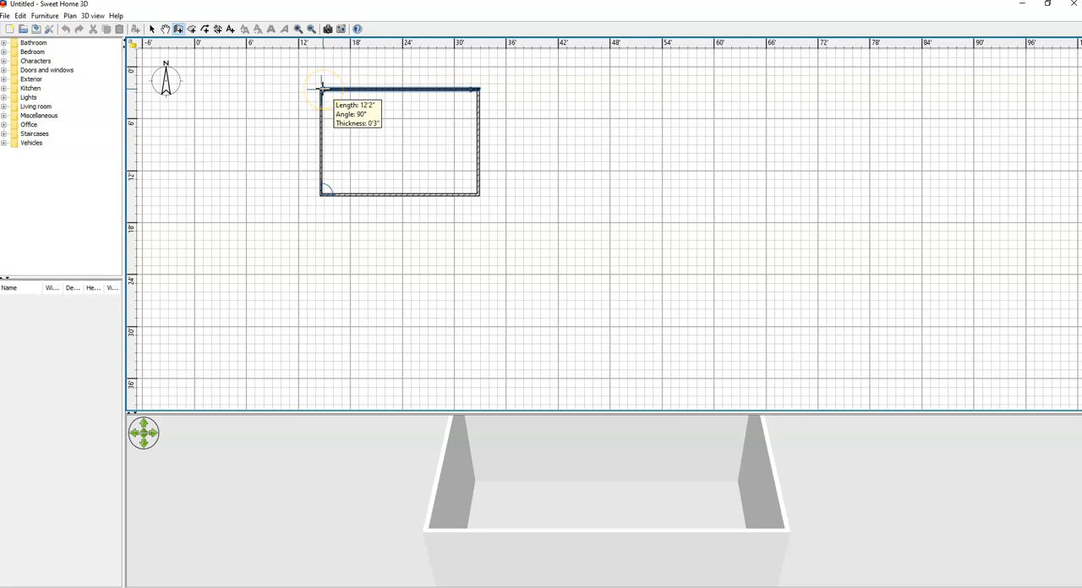
click(321, 88)
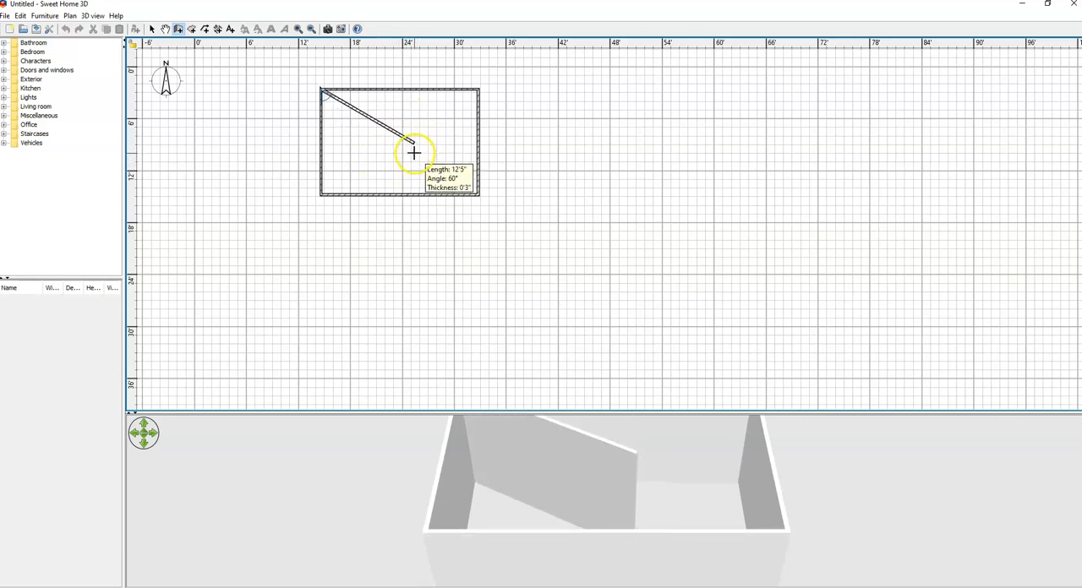
key(Escape)
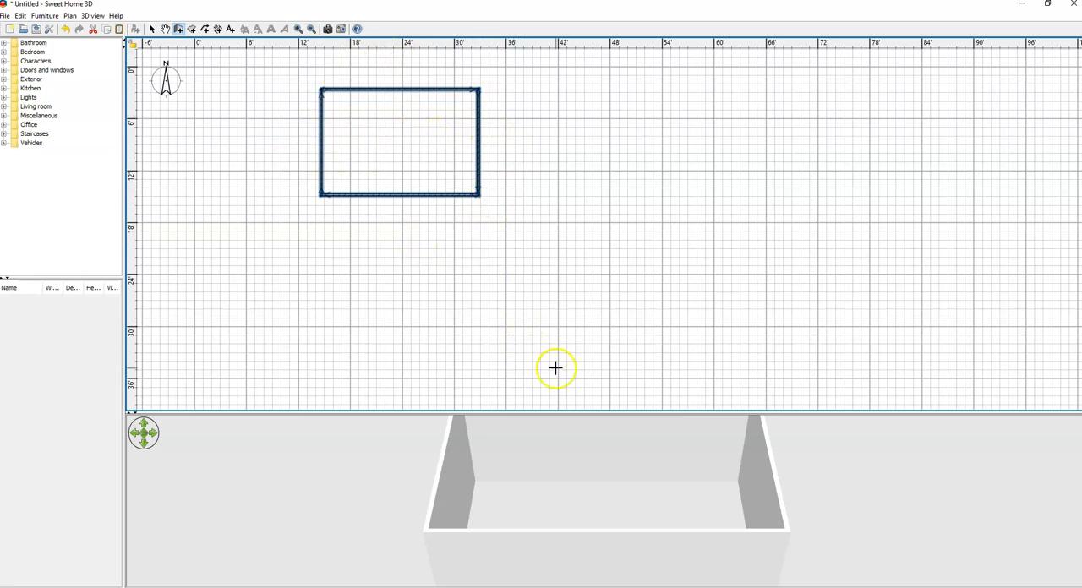
Step: Enlarge the 3D view and examine the walled room from different angles and zoom levels
drag(557, 412, 560, 322)
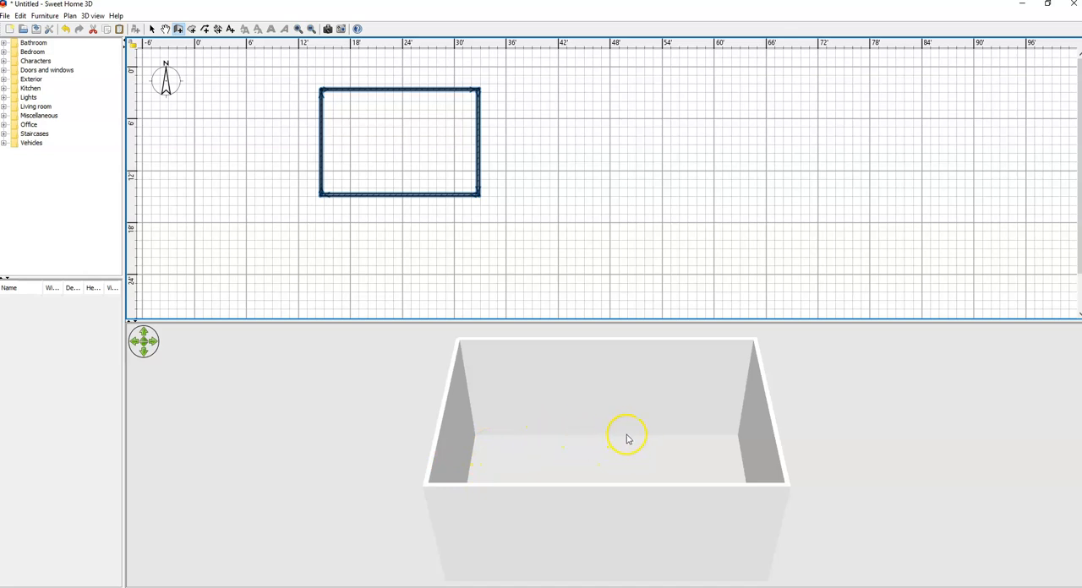
drag(660, 432, 625, 442)
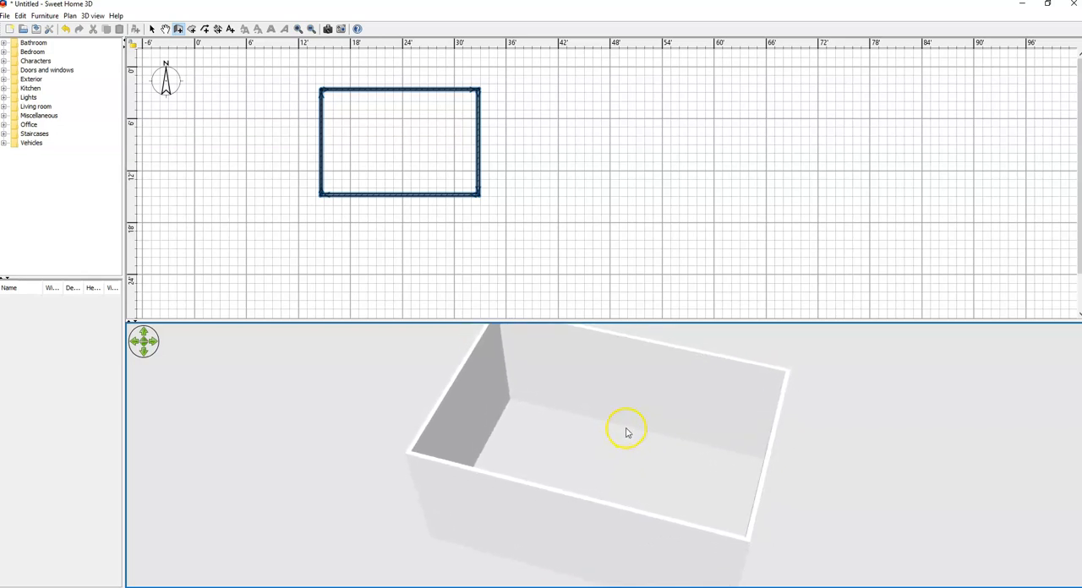
scroll(626, 432, down, 12)
scroll(628, 433, up, 5)
scroll(633, 434, down, 2)
scroll(632, 434, up, 1)
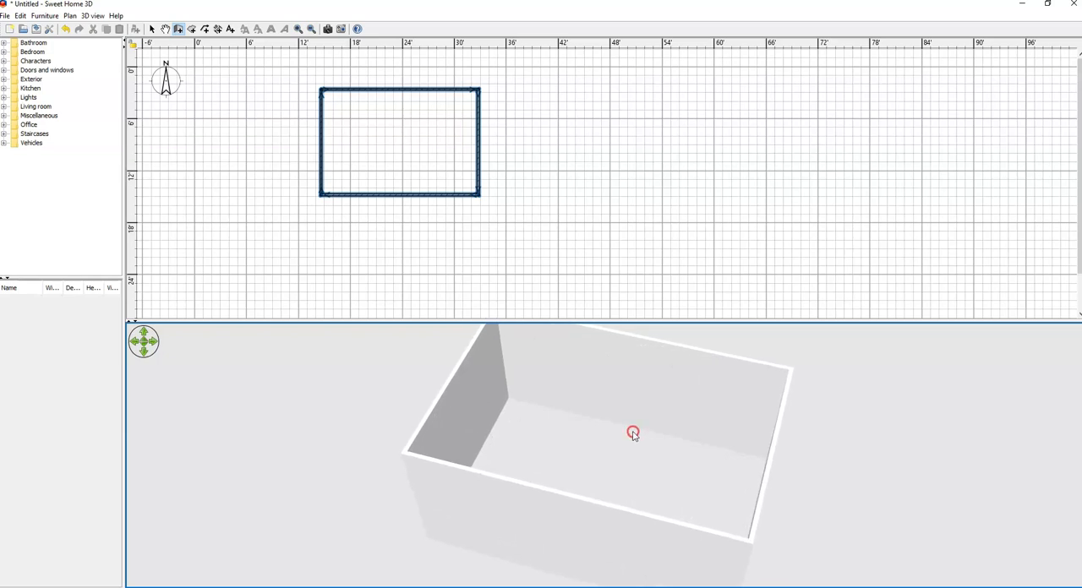
scroll(633, 433, down, 3)
scroll(638, 464, up, 4)
scroll(623, 428, down, 5)
scroll(613, 415, up, 4)
scroll(622, 465, down, 3)
drag(625, 460, 625, 455)
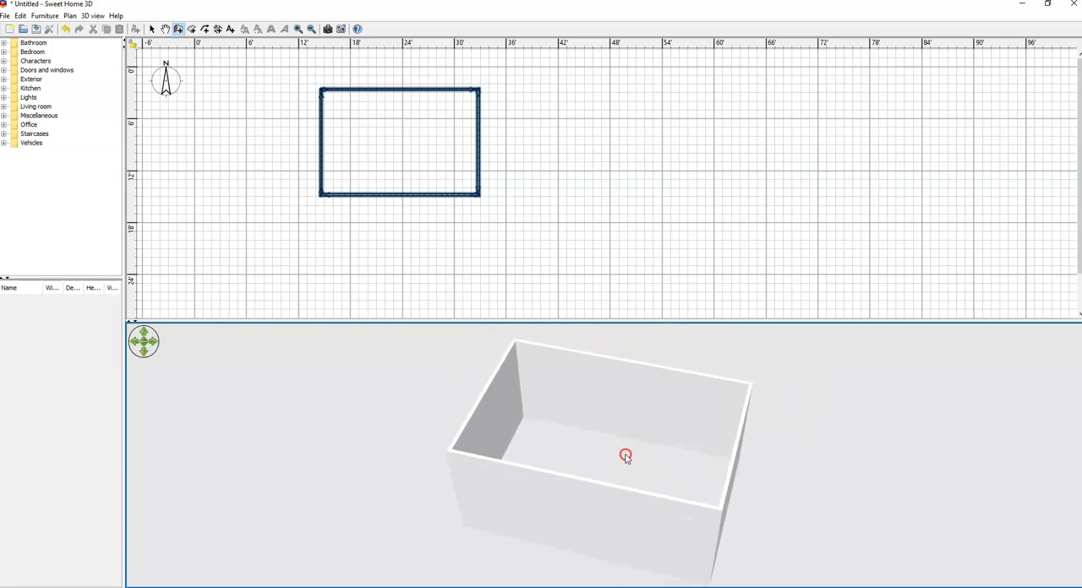
right_click(625, 457)
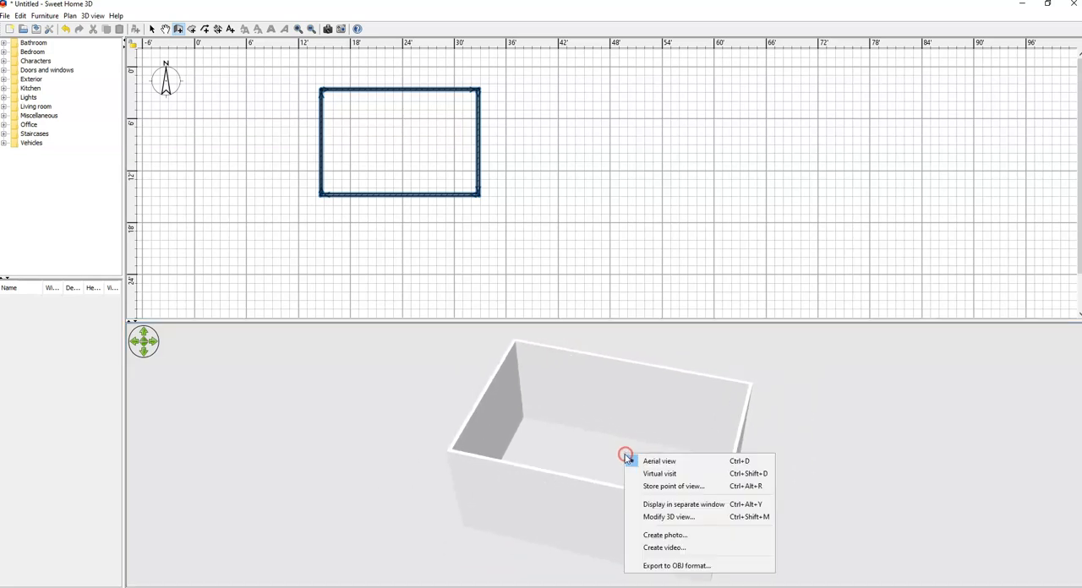
click(606, 413)
drag(625, 435, 536, 458)
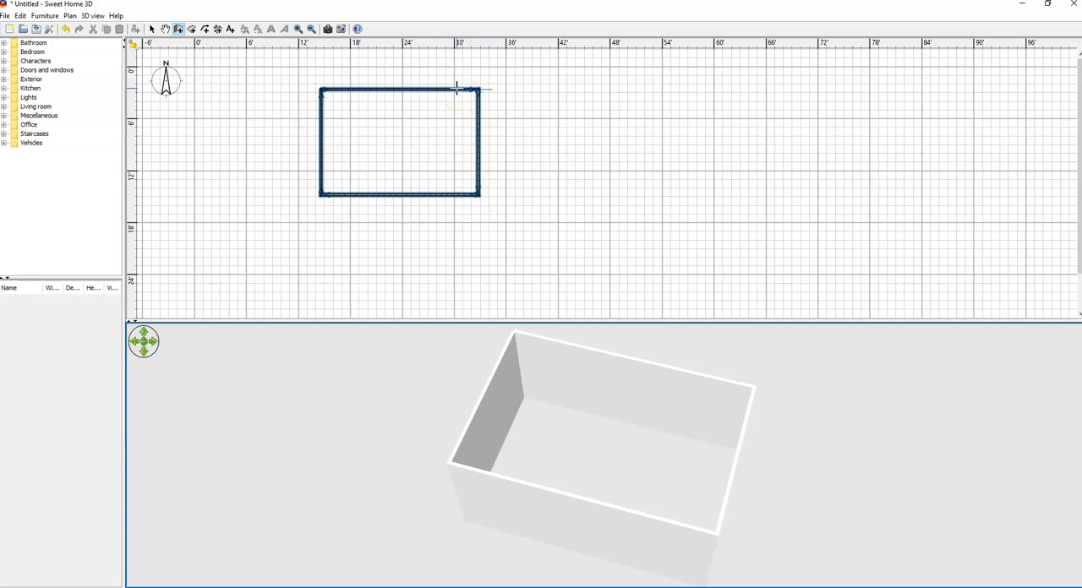
Step: Create a room surface along the inner corners of the four walls, about 17'11" by 12', and finish it
click(193, 30)
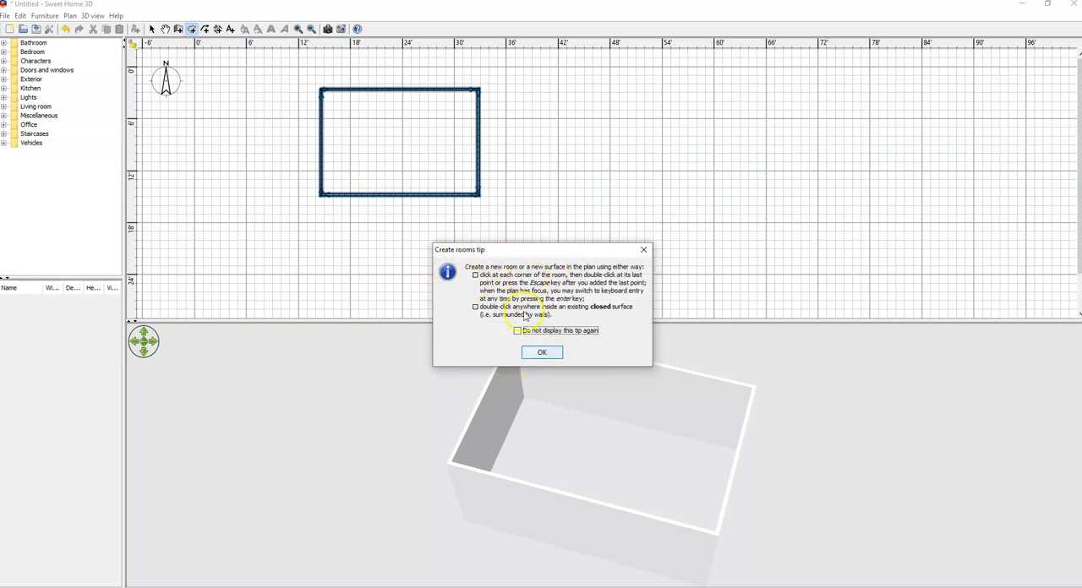
click(543, 353)
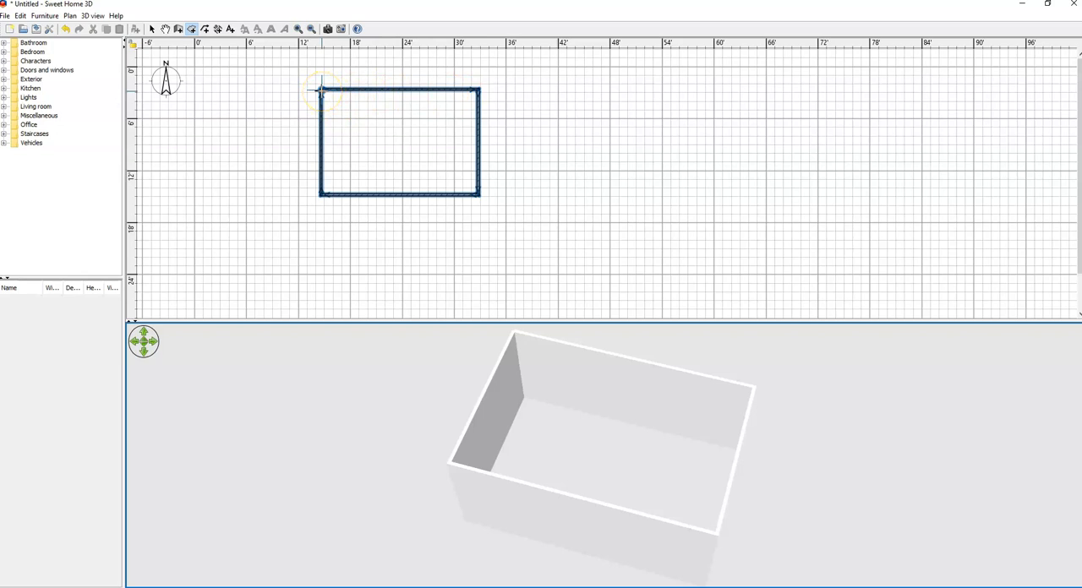
click(321, 90)
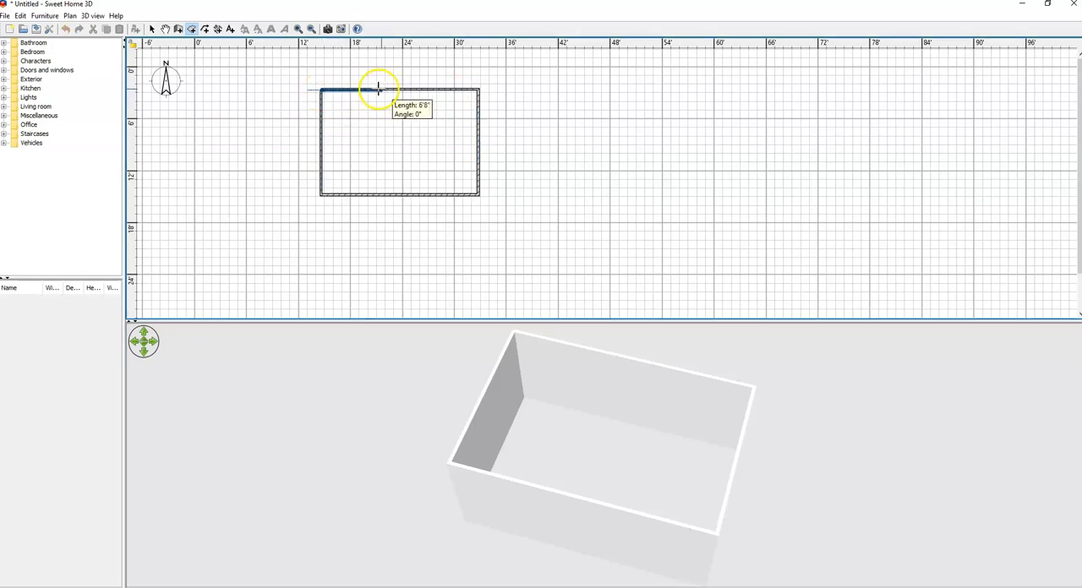
click(478, 89)
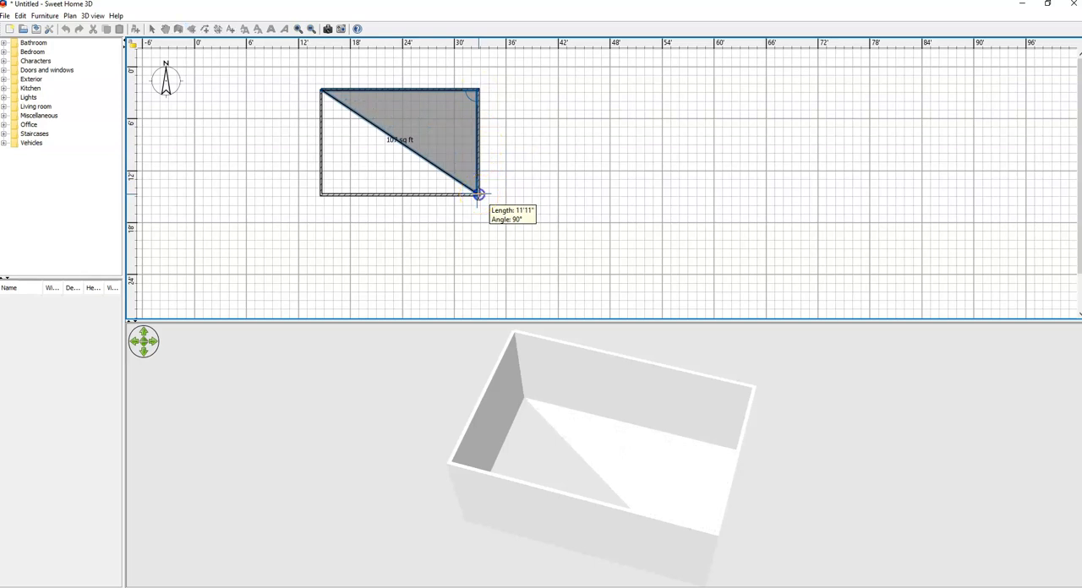
click(478, 193)
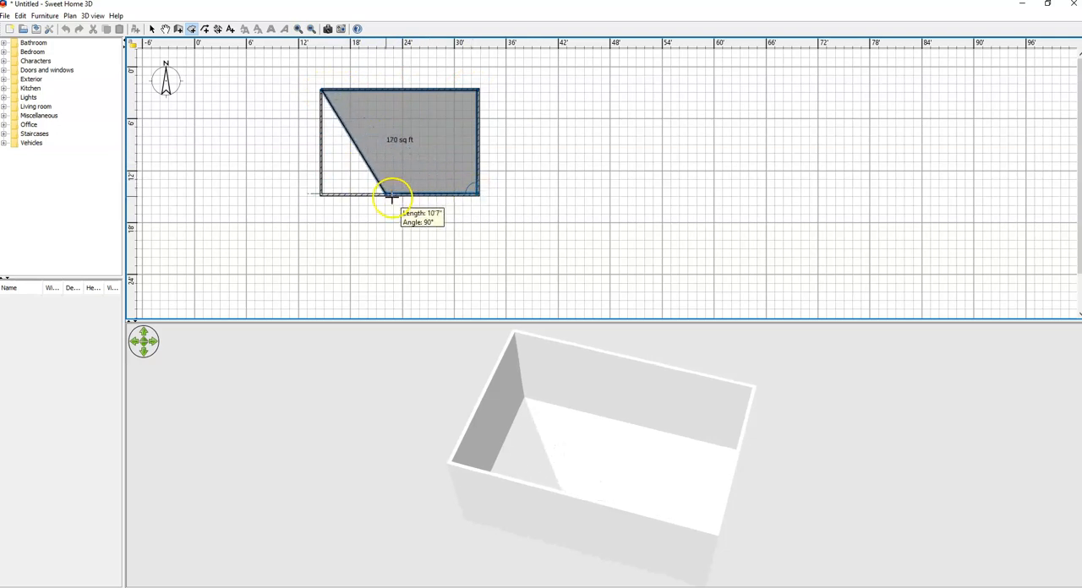
click(321, 194)
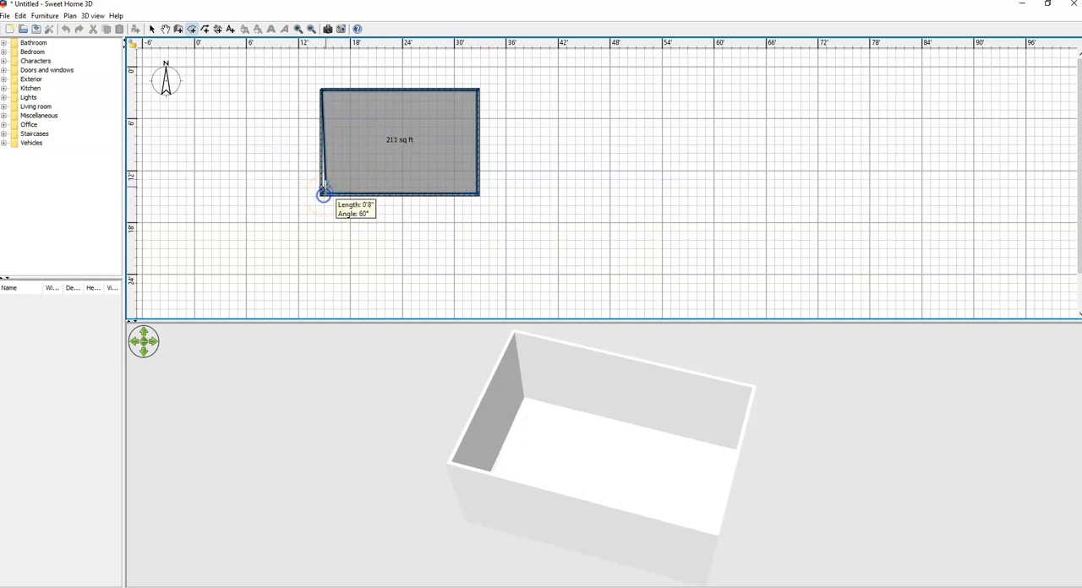
double_click(319, 90)
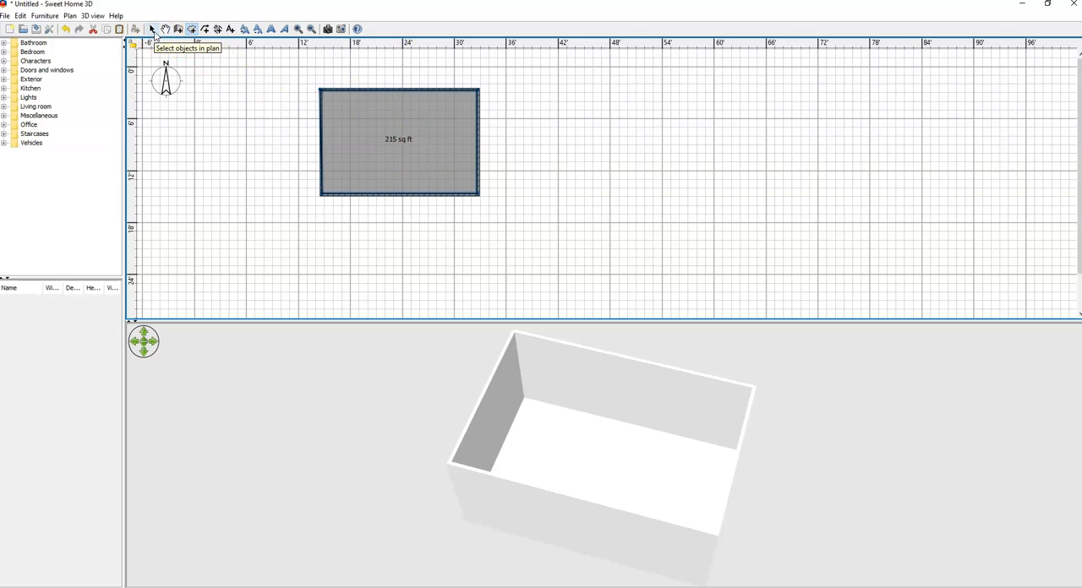
Step: Open the new room's properties and name it Living room
click(153, 31)
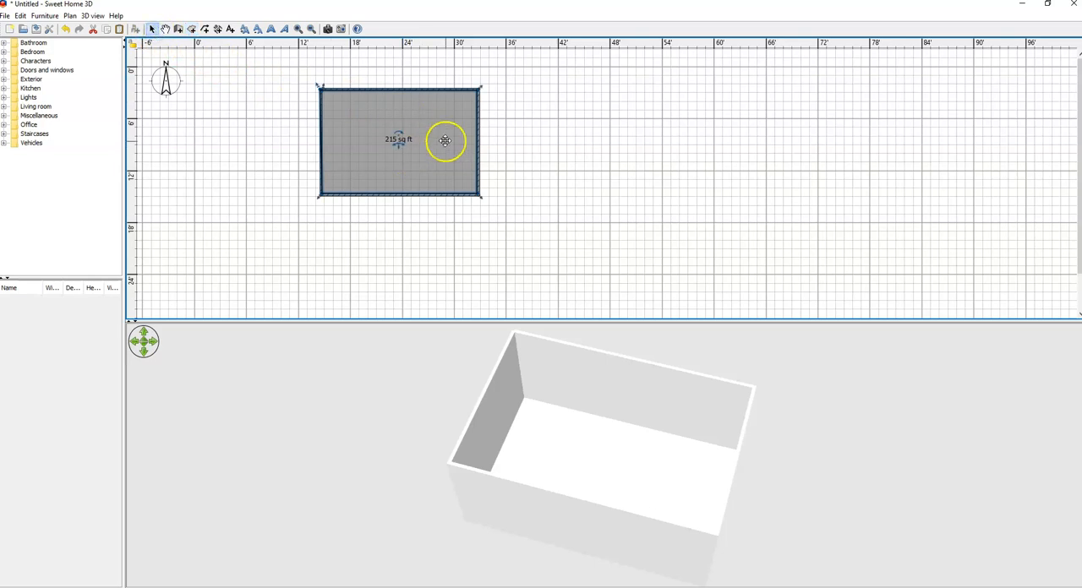
double_click(399, 125)
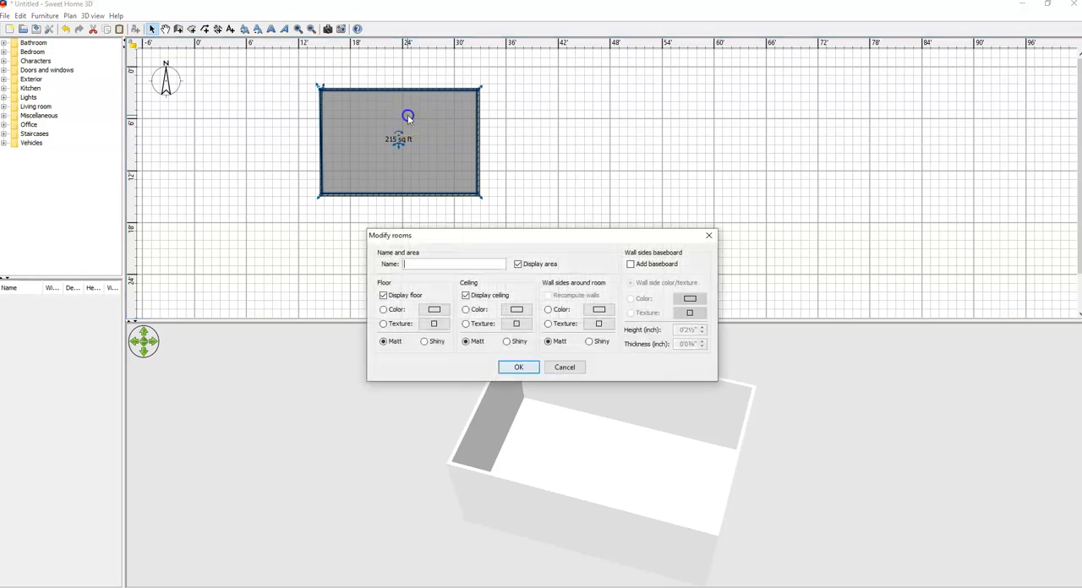
drag(478, 237, 536, 166)
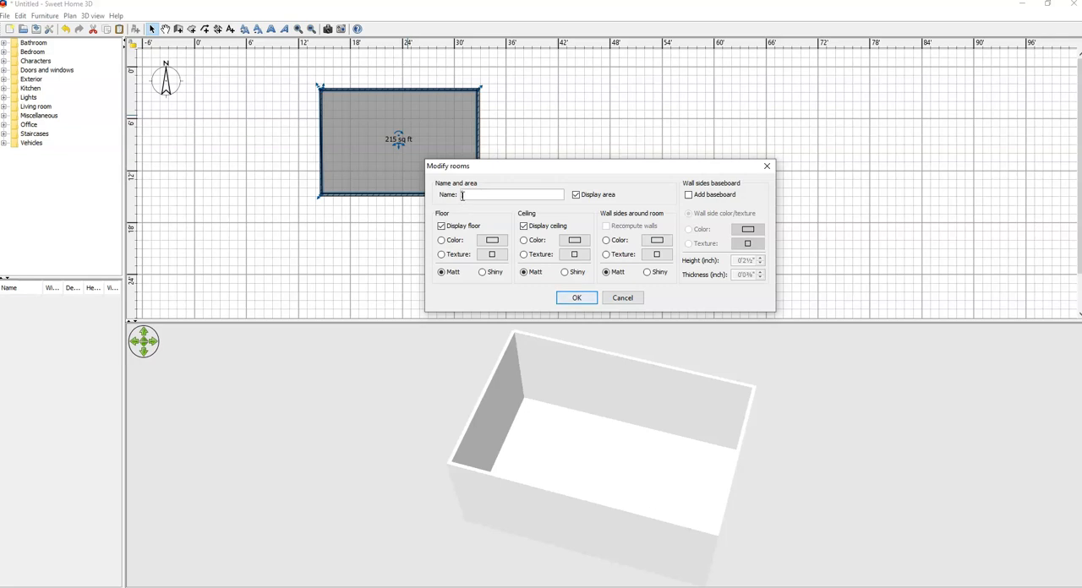
click(465, 194)
text(Living room)
click(510, 203)
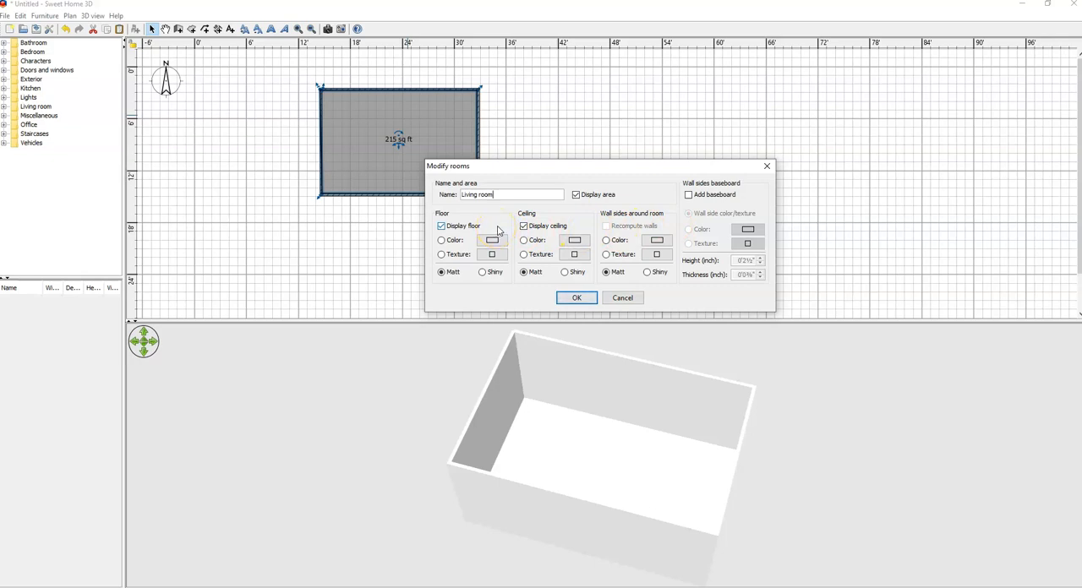
click(441, 255)
click(442, 241)
click(441, 254)
click(441, 241)
click(491, 242)
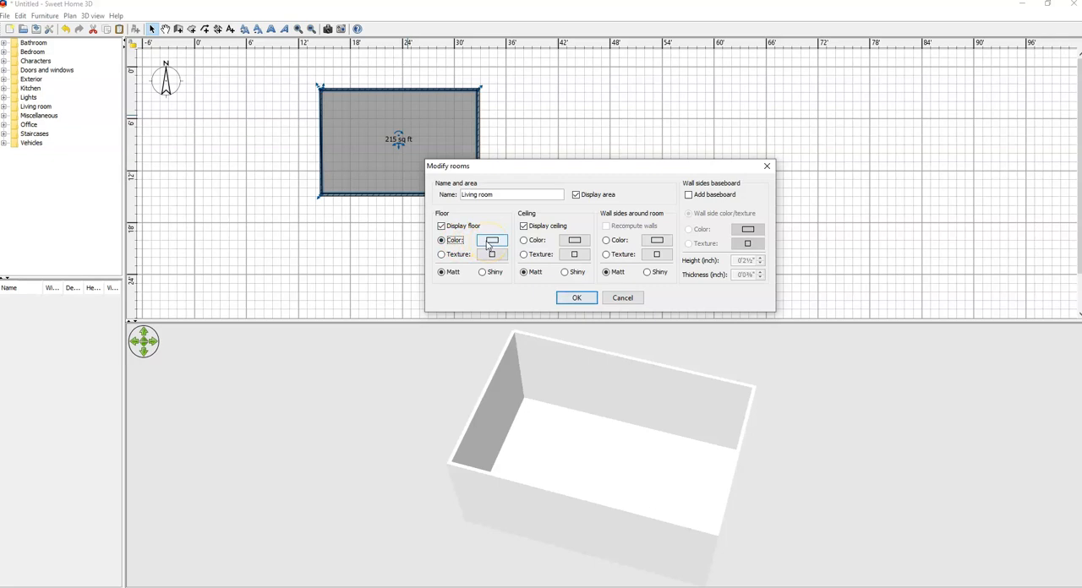
click(487, 244)
click(494, 242)
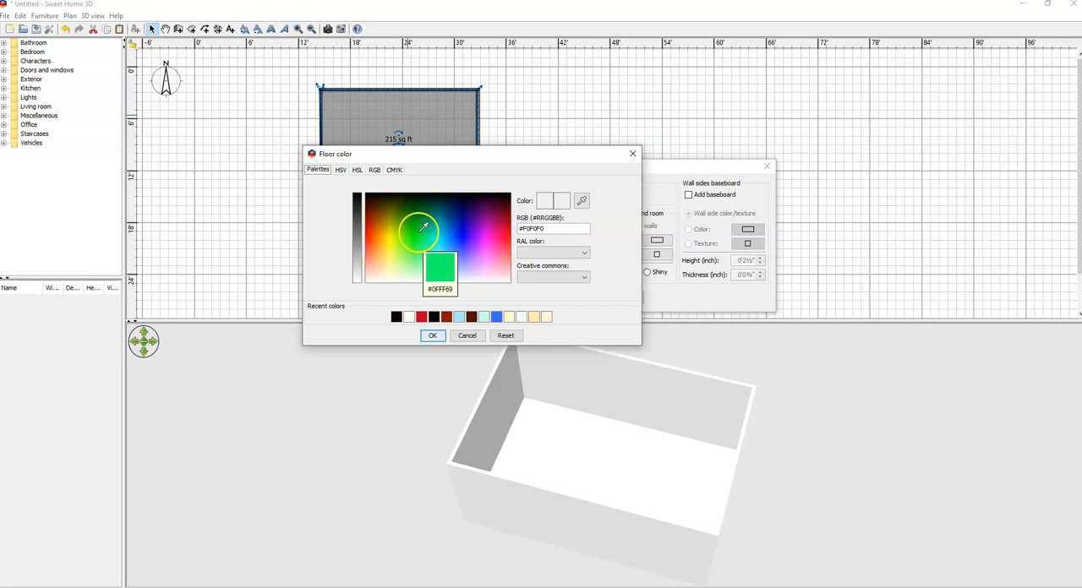
click(467, 336)
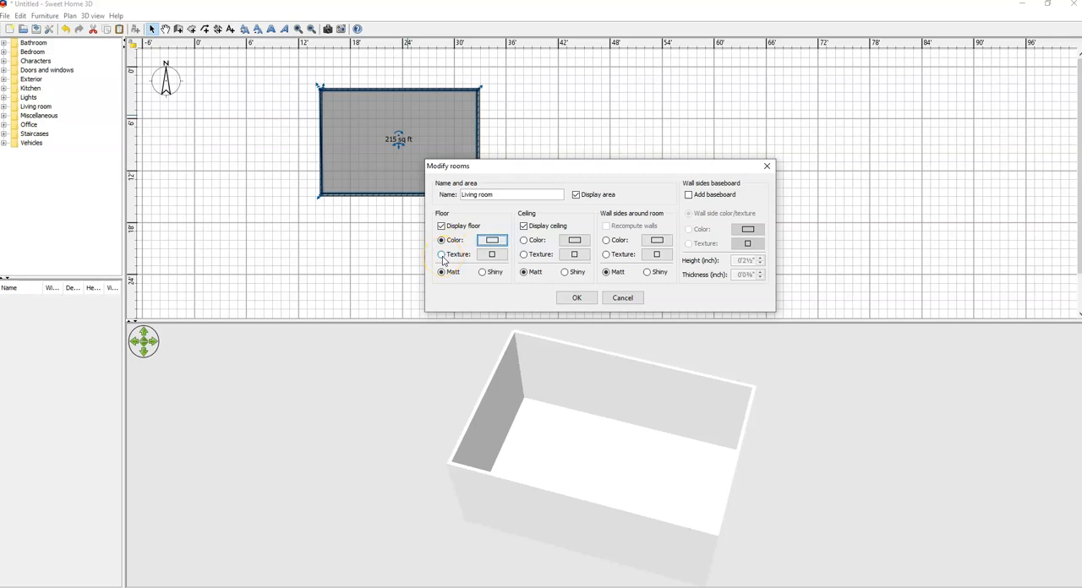
Step: Switch the floor to a texture, search the available textures for wood and select Wooden floor
click(442, 257)
click(494, 255)
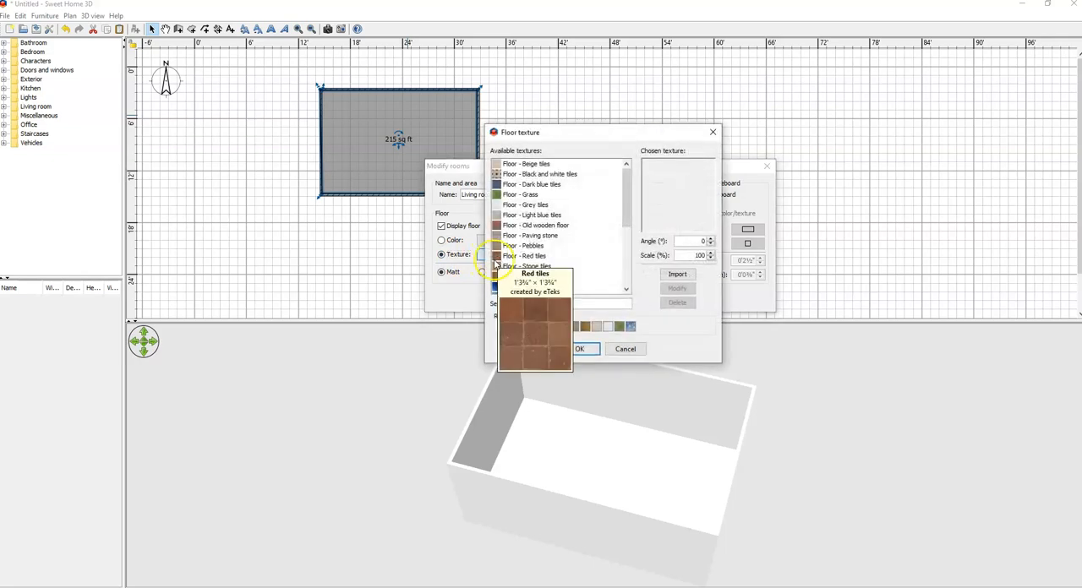
mouse_move(630, 189)
mouse_down()
mouse_move(633, 240)
mouse_move(624, 179)
mouse_up()
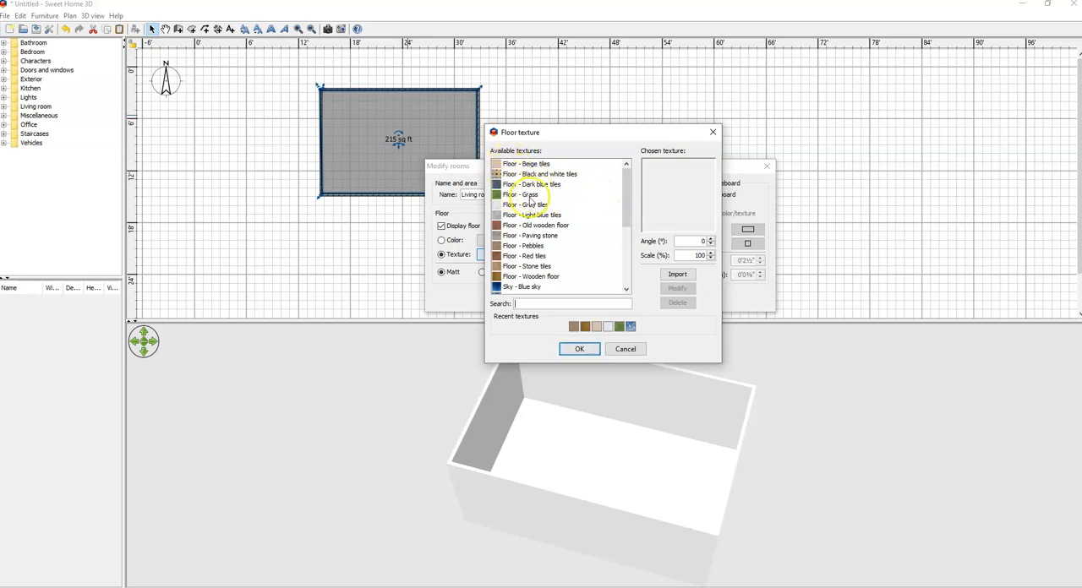
text(wood)
click(544, 307)
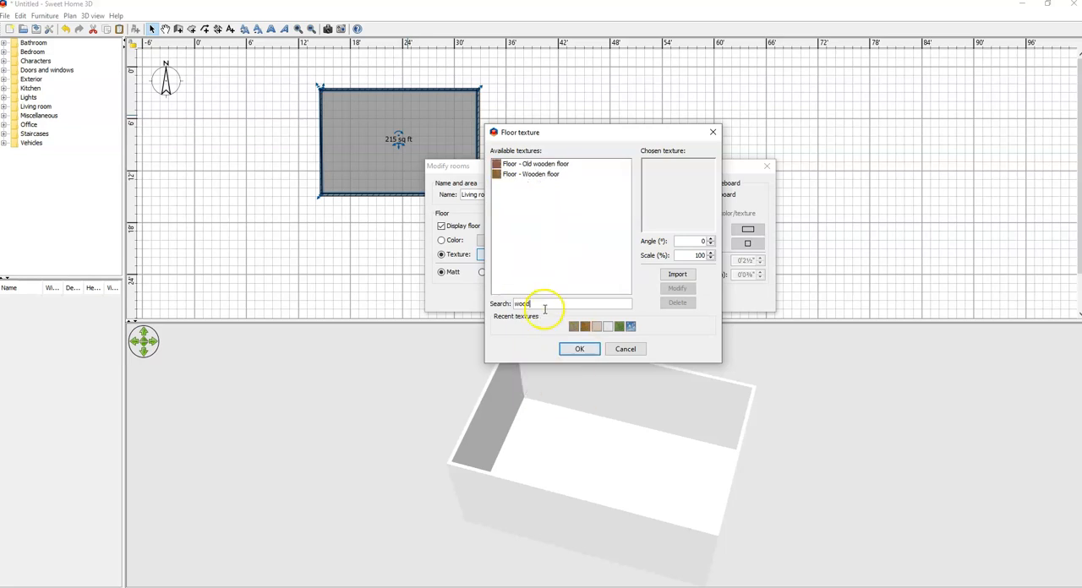
click(554, 164)
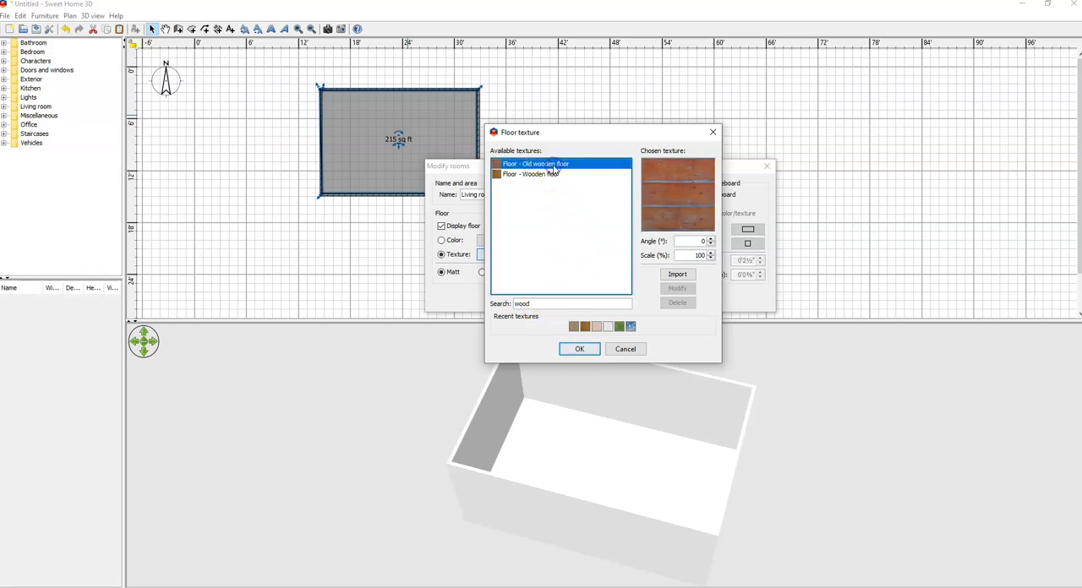
click(551, 175)
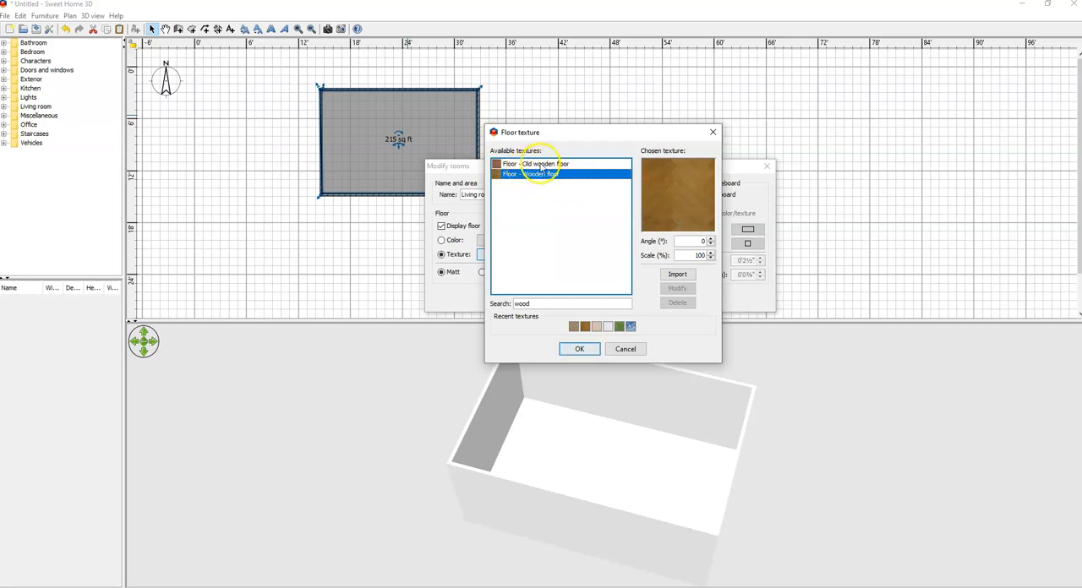
click(542, 165)
click(543, 175)
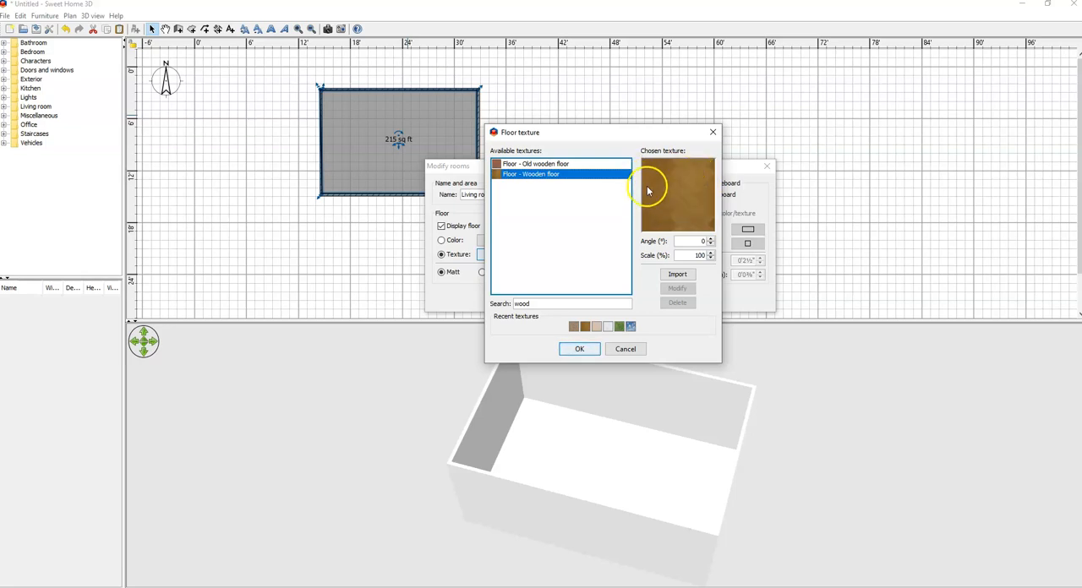
Step: Try a 200% scale and a 45° angle on the wooden floor texture, restoring 100% and 0°
click(712, 252)
double_click(693, 255)
text(20)
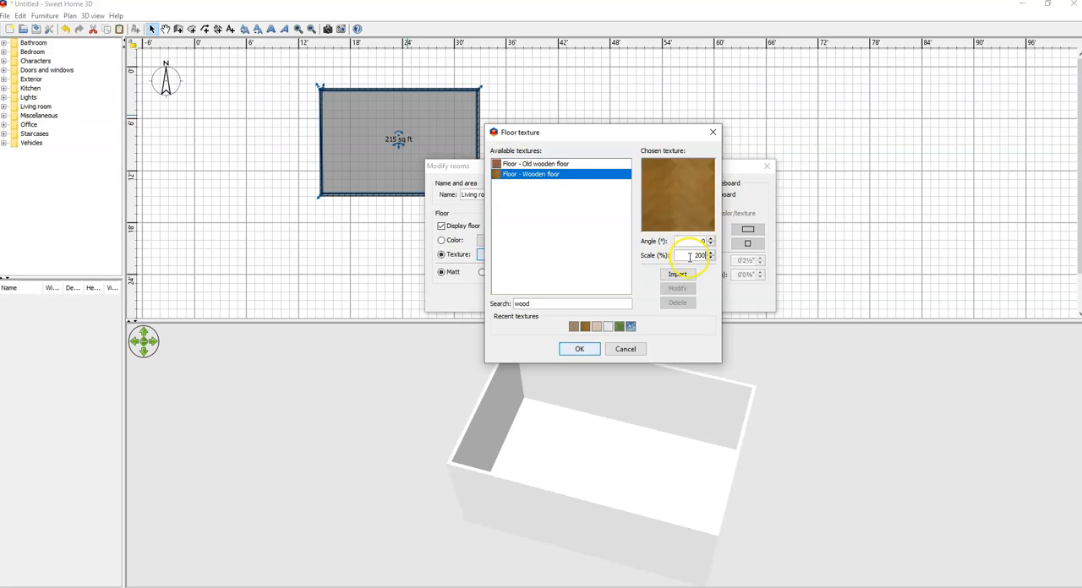
click(687, 244)
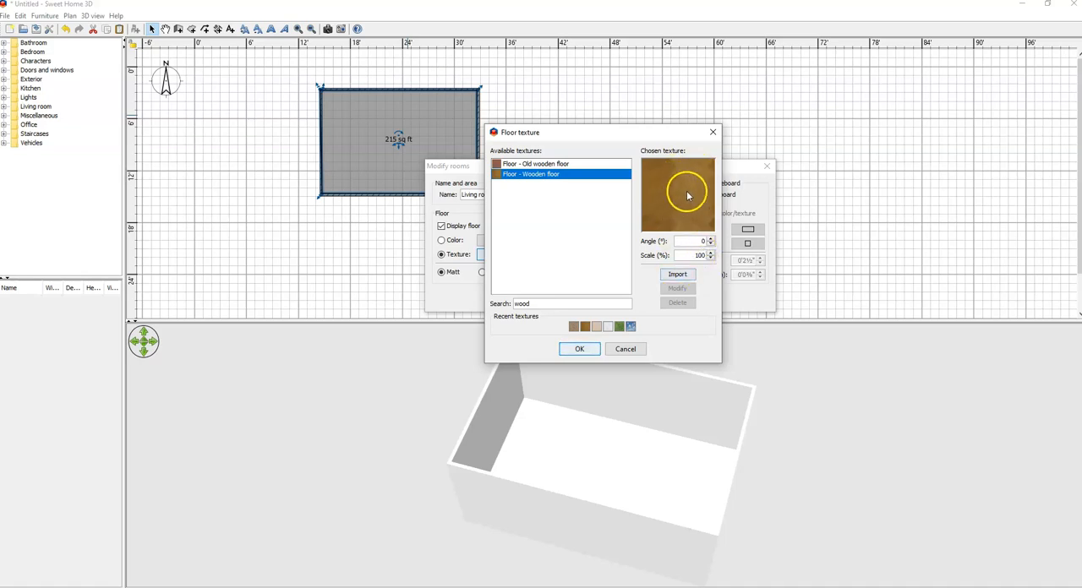
click(707, 242)
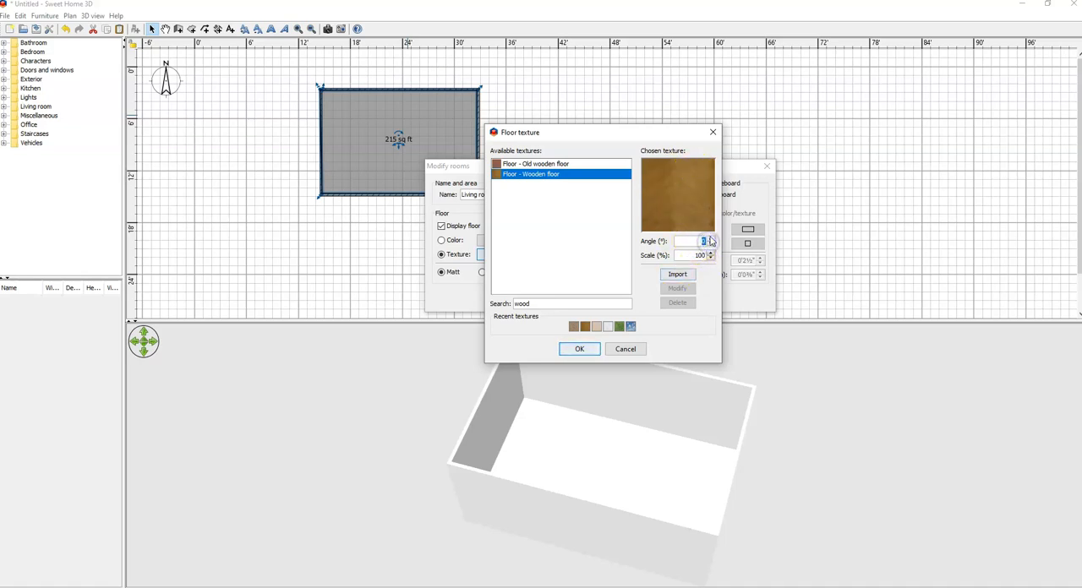
text(45)
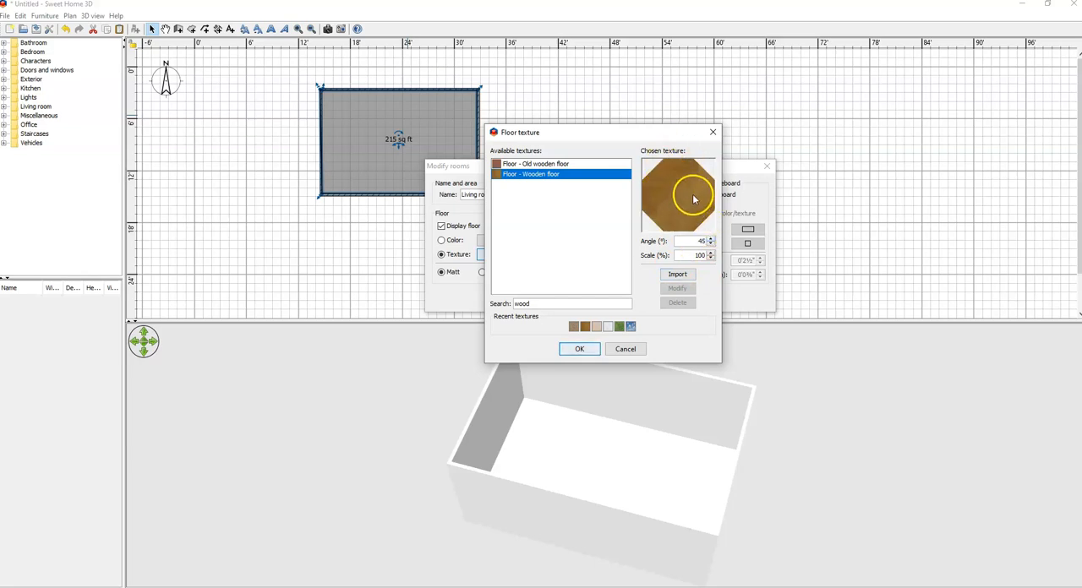
key(BackSpace)
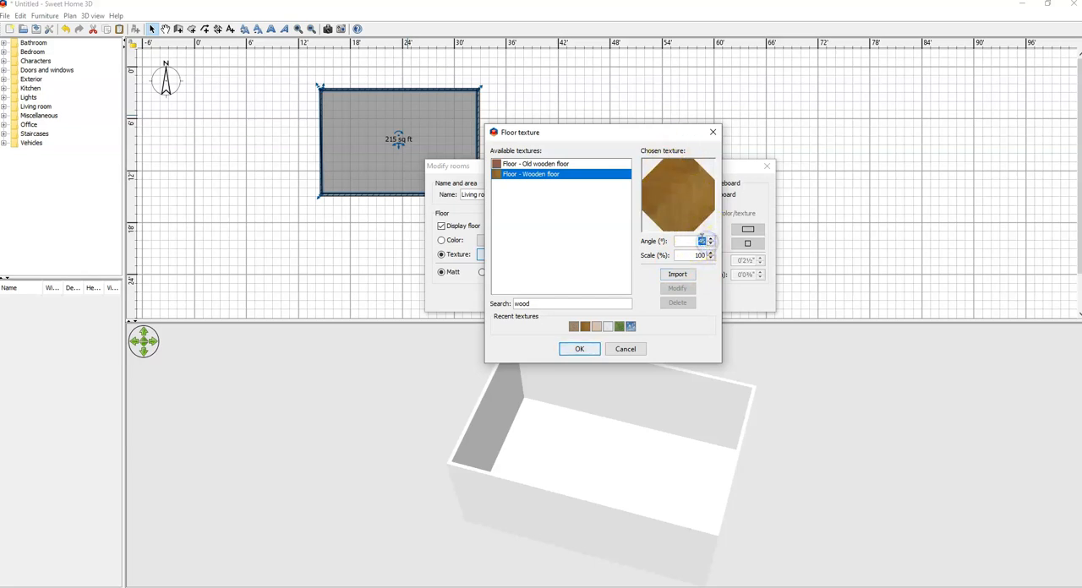
text(0)
click(661, 255)
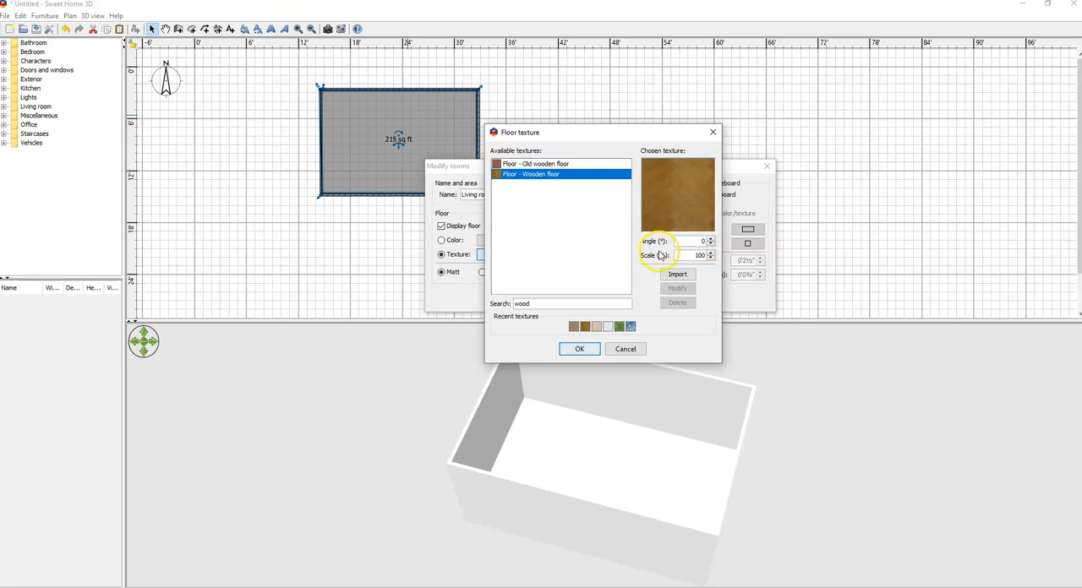
Step: Confirm the Wooden floor texture and apply the modified properties to the living room
click(684, 279)
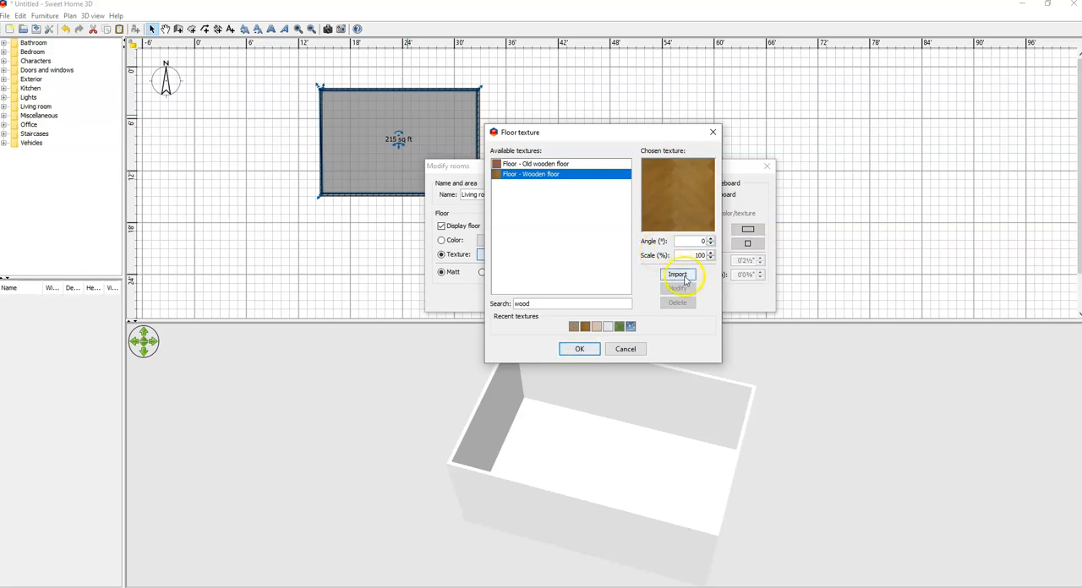
click(578, 191)
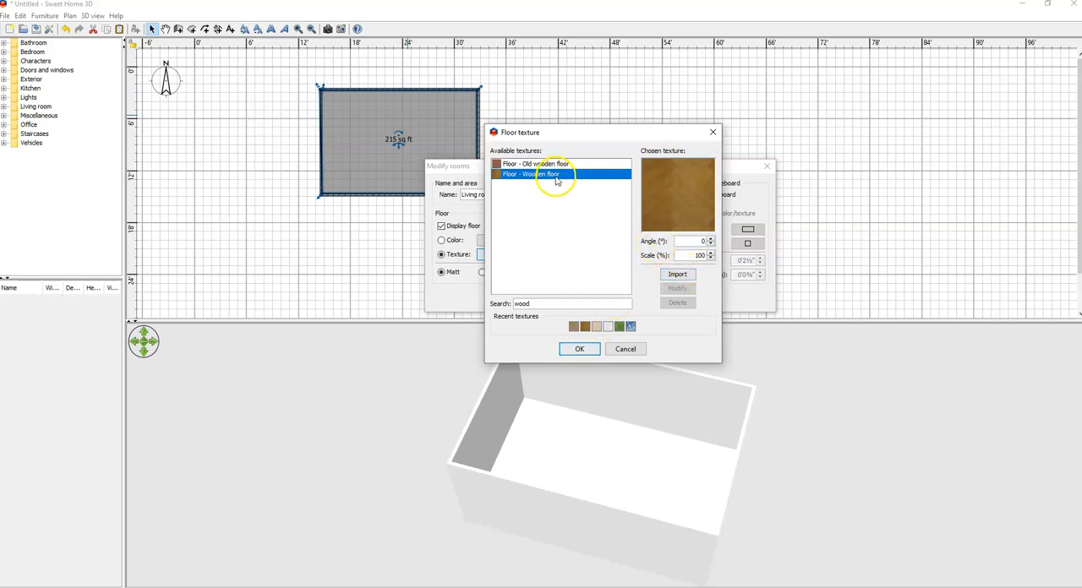
click(580, 349)
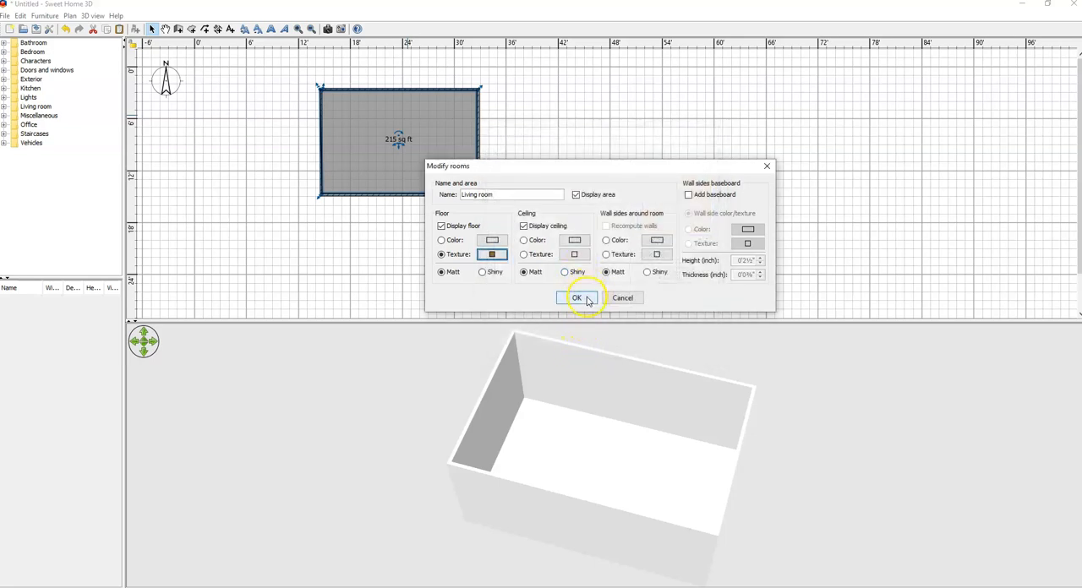
click(588, 302)
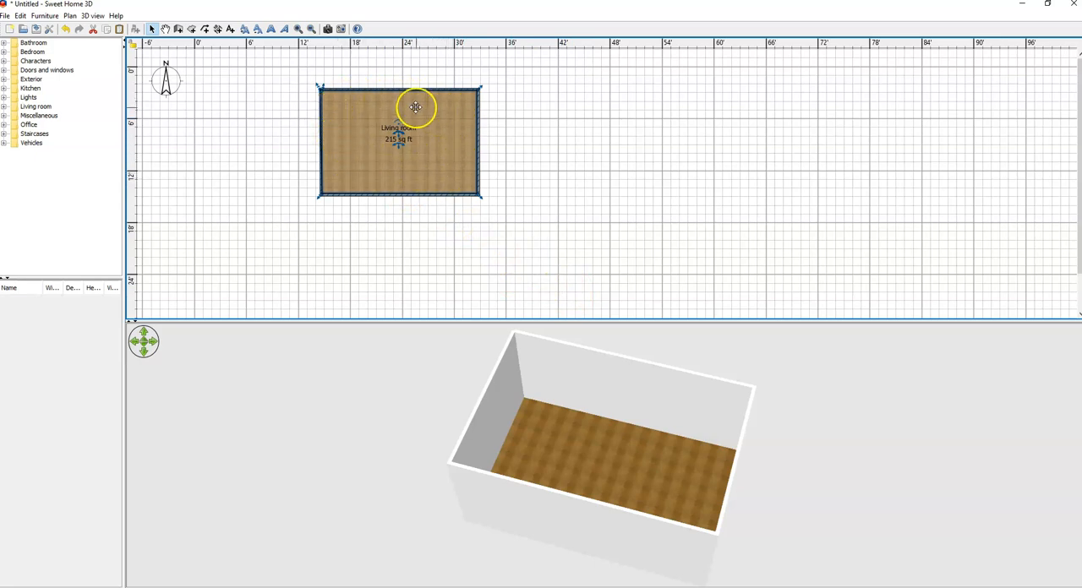
Step: Deselect the room and examine its wooden floor in the 3D view from different angles and zoom levels
click(508, 160)
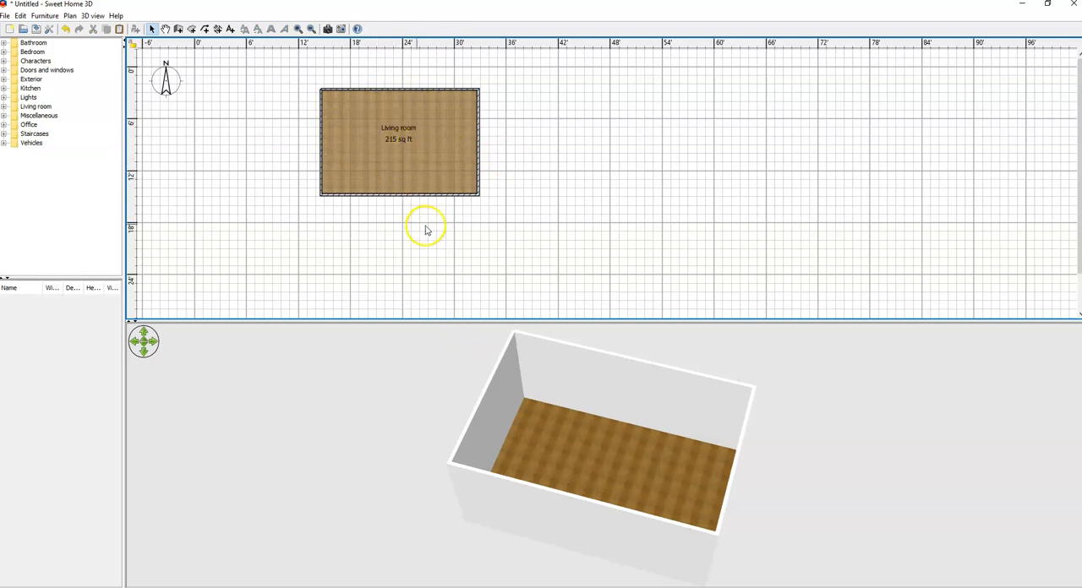
drag(606, 451, 591, 483)
scroll(580, 432, up, 5)
scroll(568, 385, up, 3)
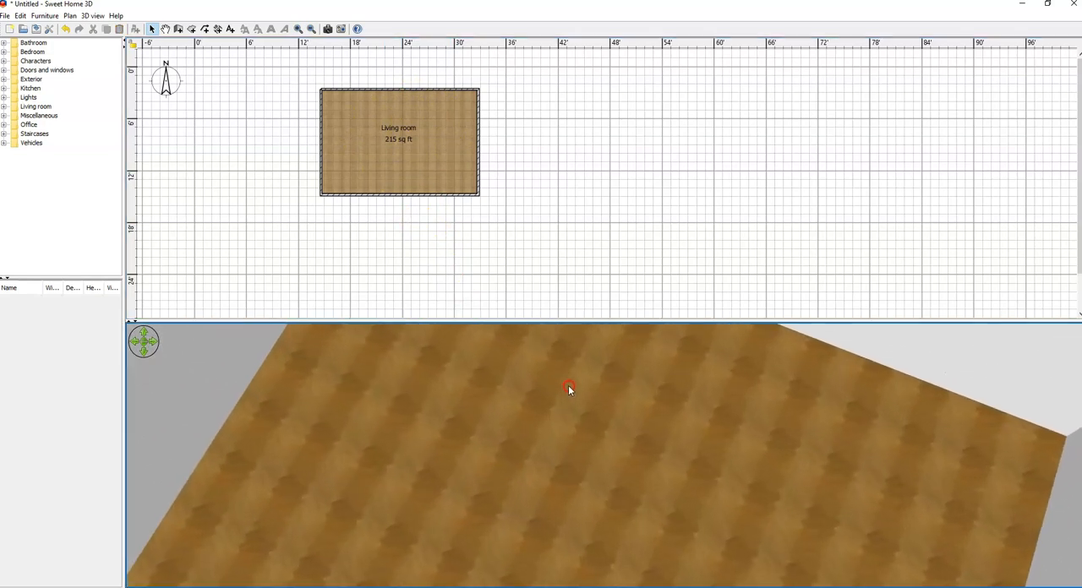
scroll(575, 413, down, 4)
drag(577, 425, 627, 462)
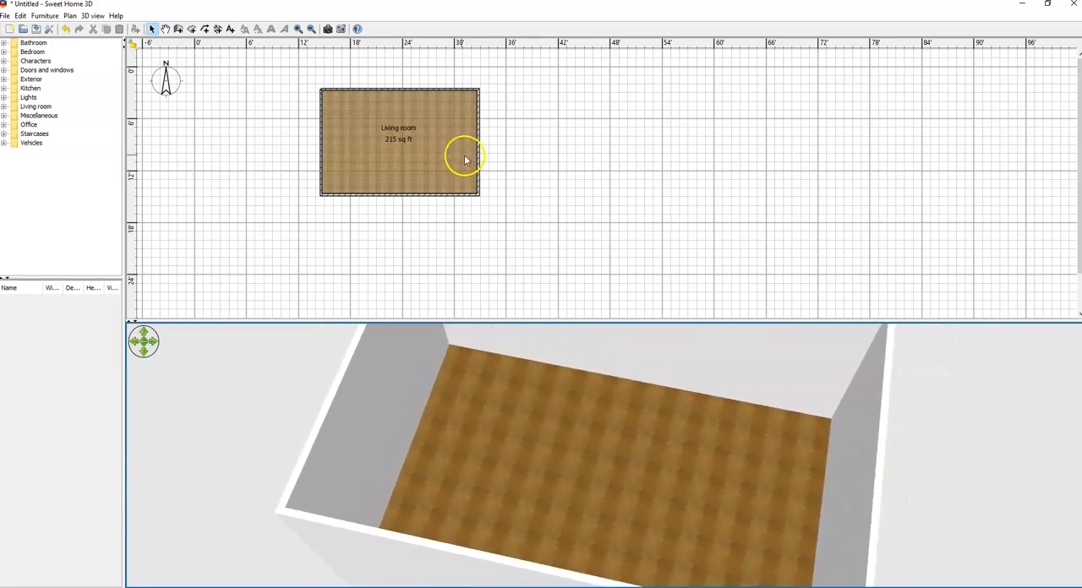
Step: Change the living room's floor texture to Old wooden floor, clearing the previous texture search, and deselect the room
double_click(432, 142)
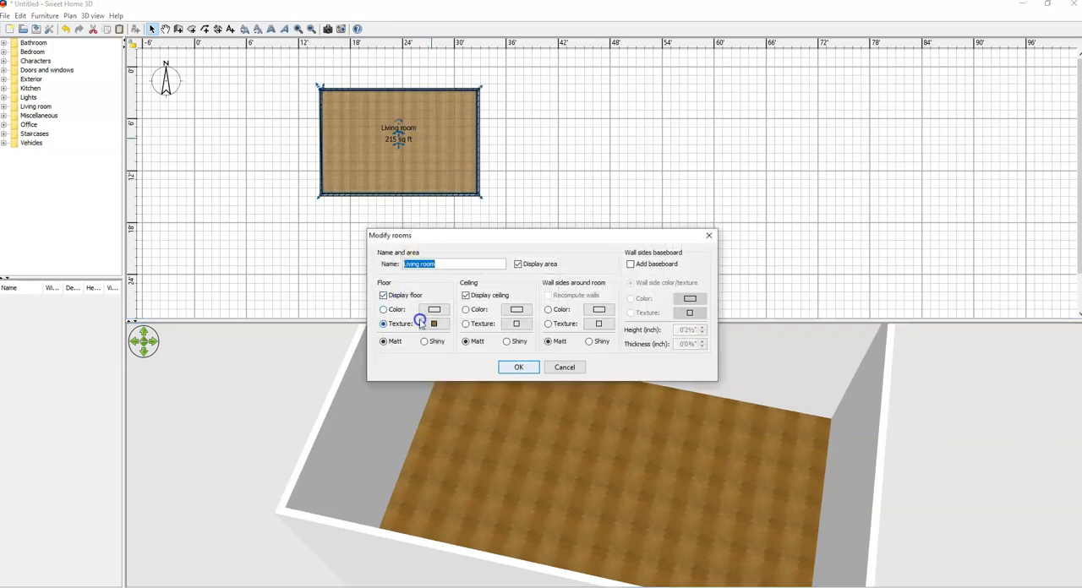
click(433, 326)
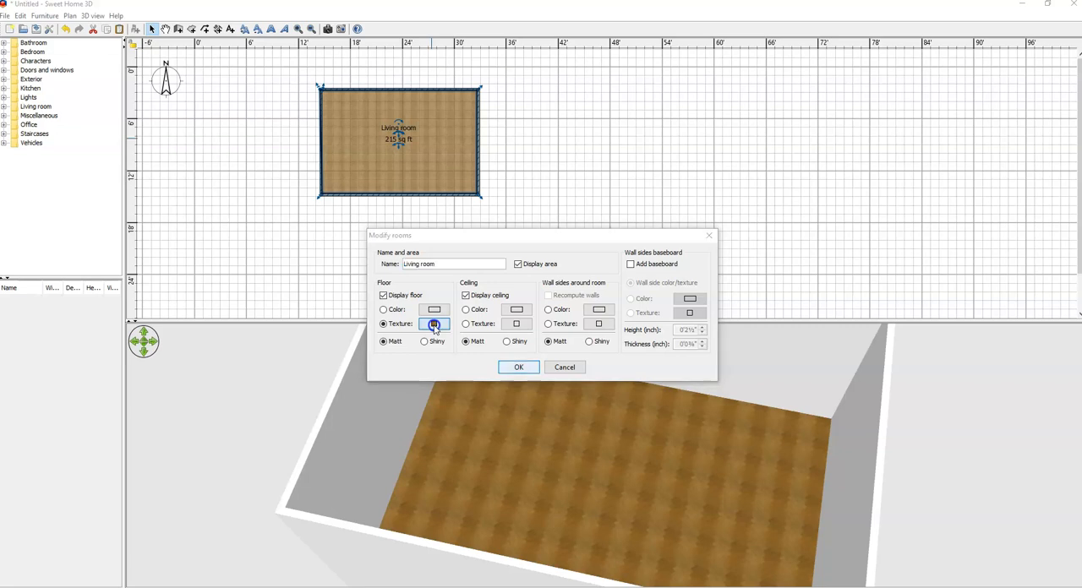
click(530, 370)
drag(500, 372, 454, 372)
key(BackSpace)
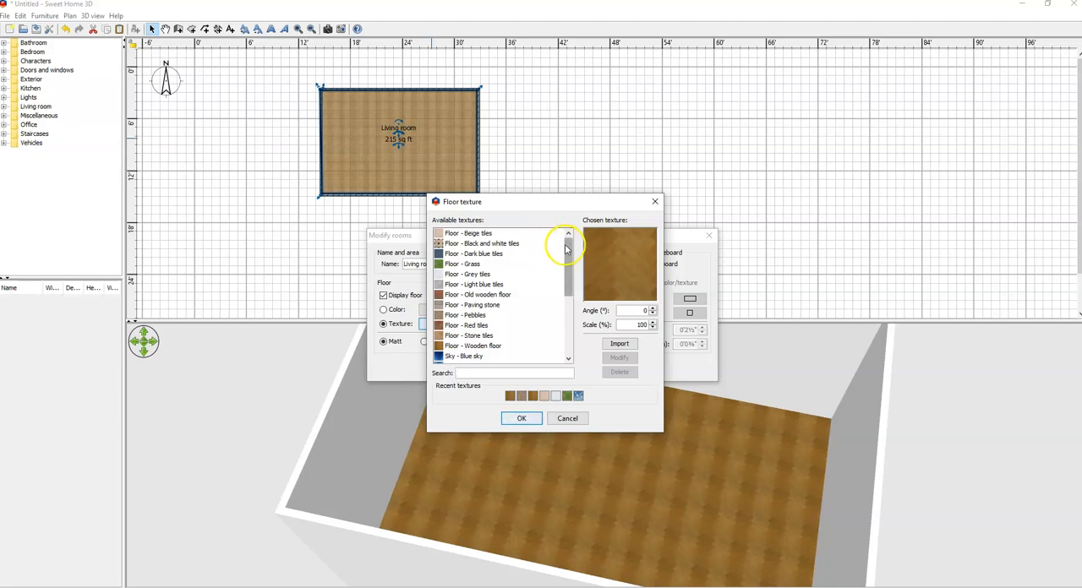
click(480, 294)
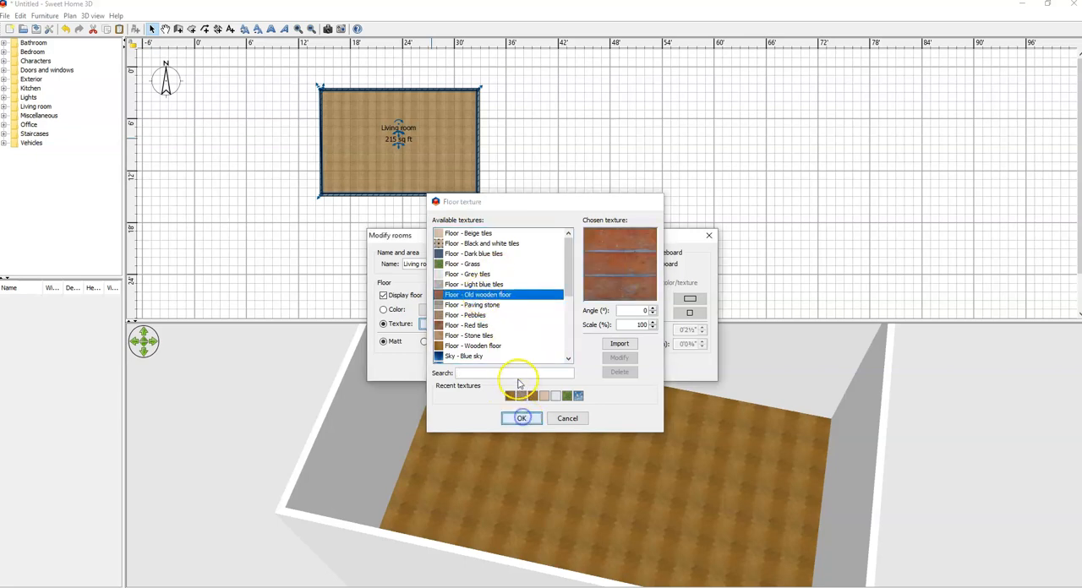
click(521, 419)
click(518, 368)
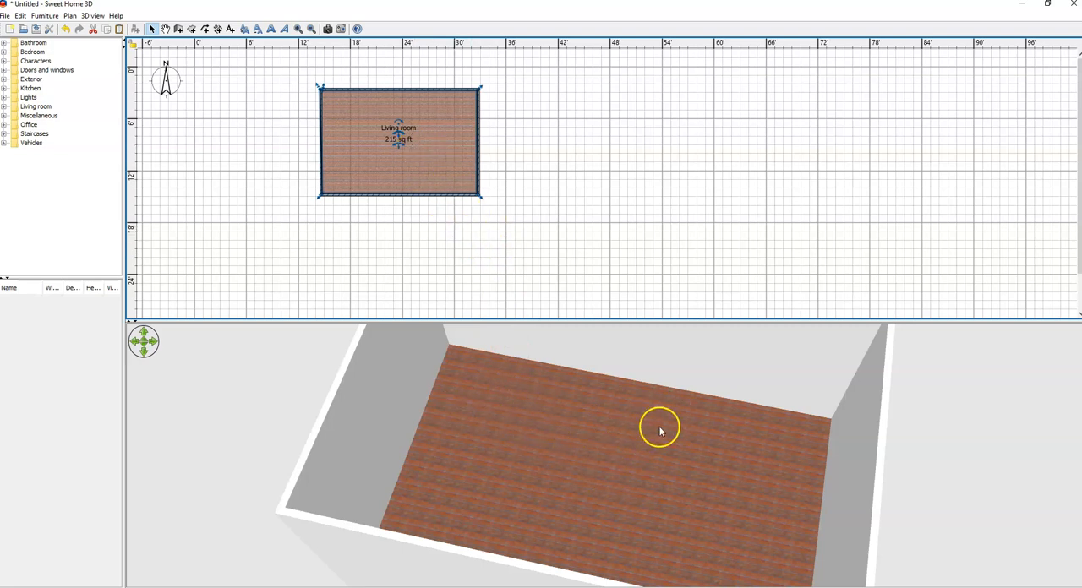
click(534, 273)
Step: Set the wall sides around the living room to a light blue colour (about #CBF0FF) with a matt finish
scroll(530, 250, down, 1)
scroll(530, 245, up, 1)
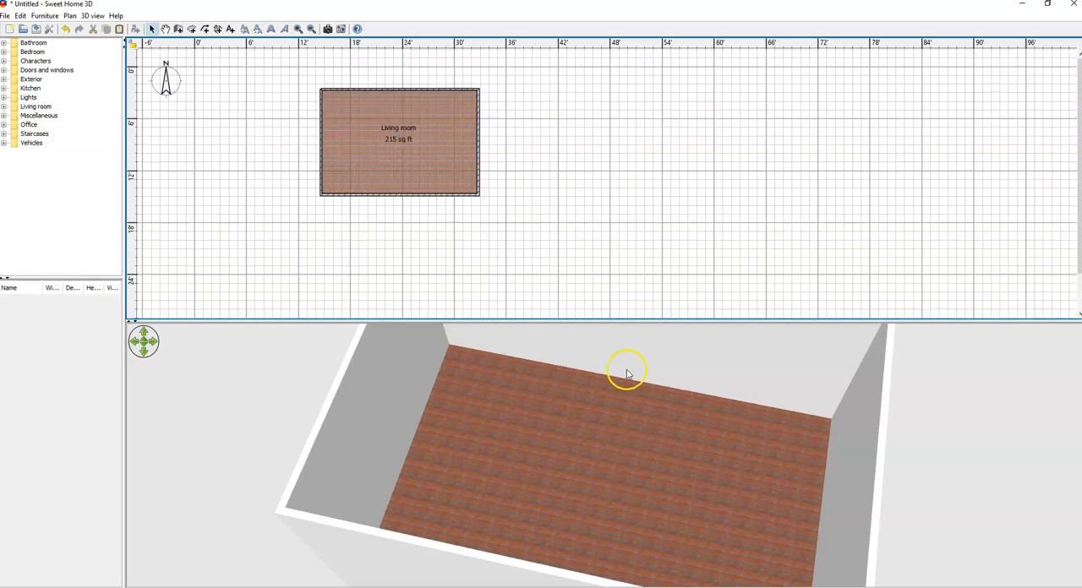
scroll(628, 375, down, 8)
drag(644, 417, 617, 393)
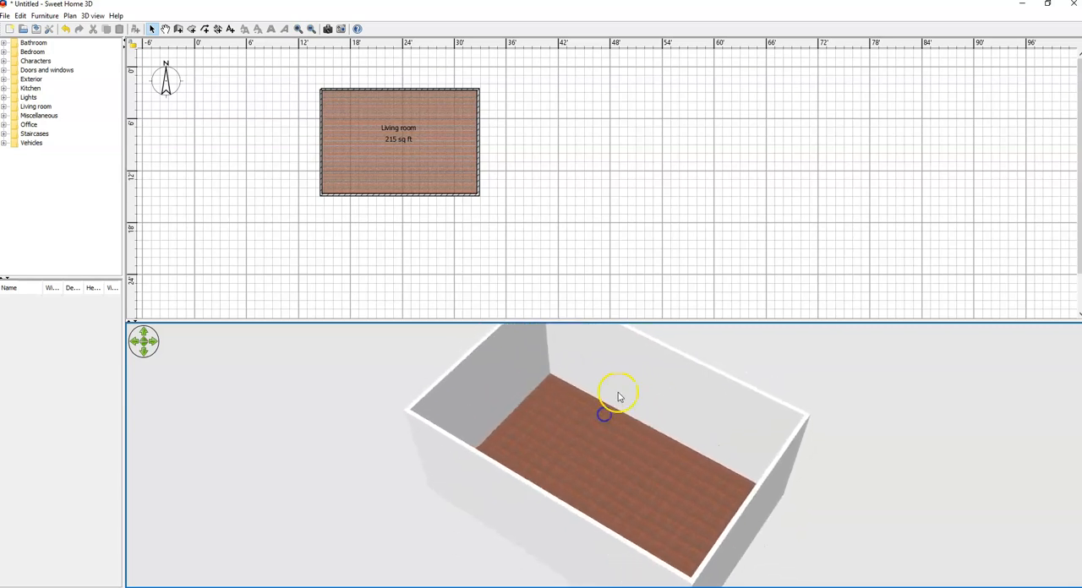
double_click(427, 137)
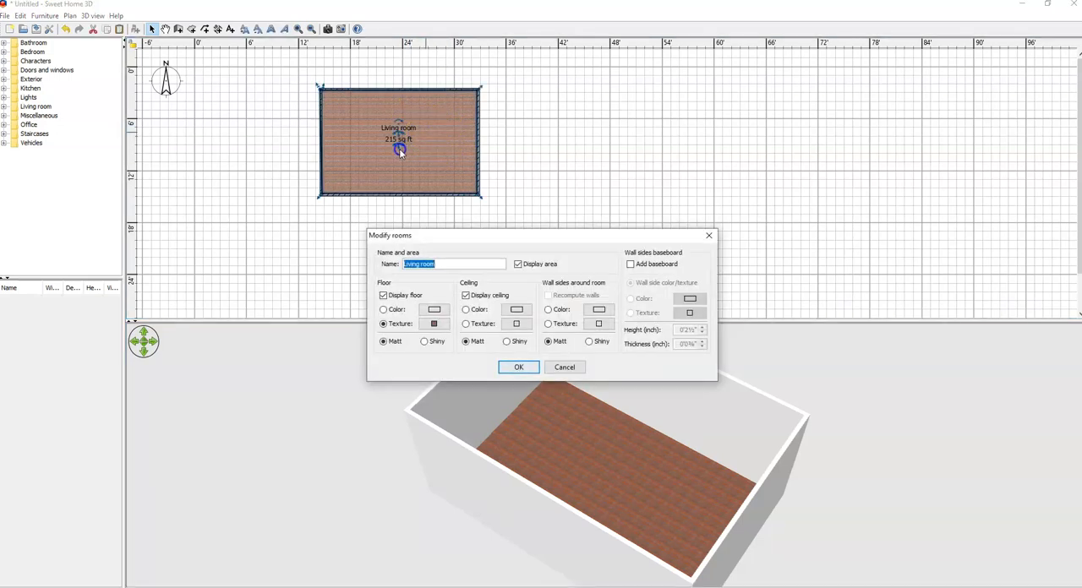
click(550, 311)
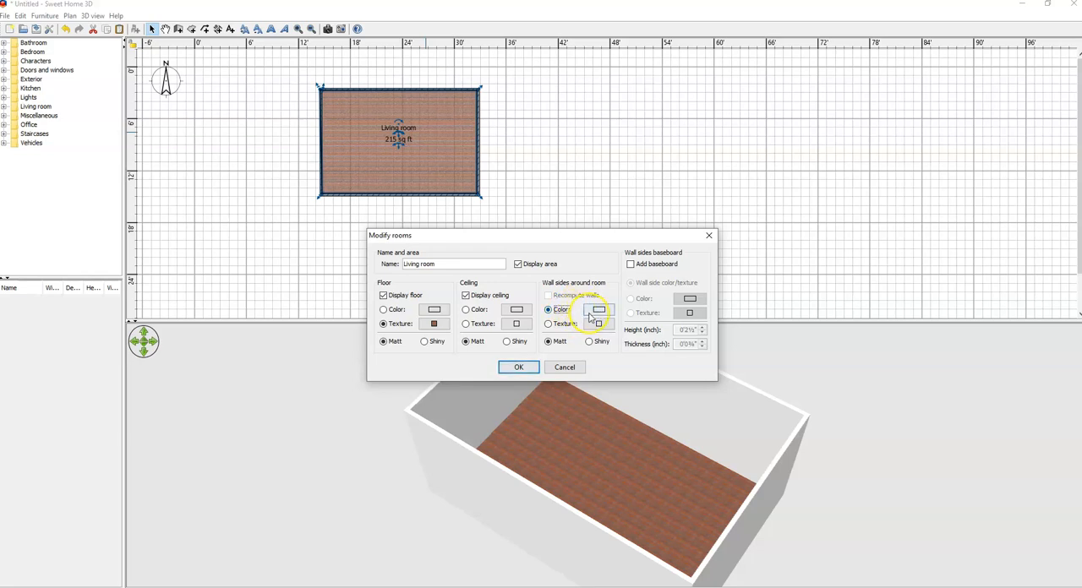
click(598, 321)
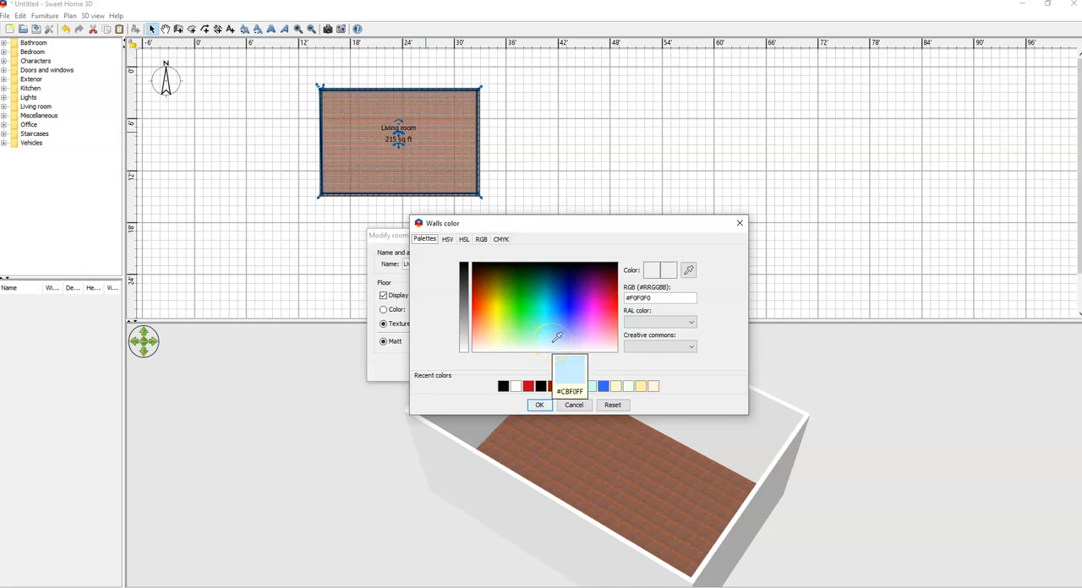
click(556, 339)
click(540, 409)
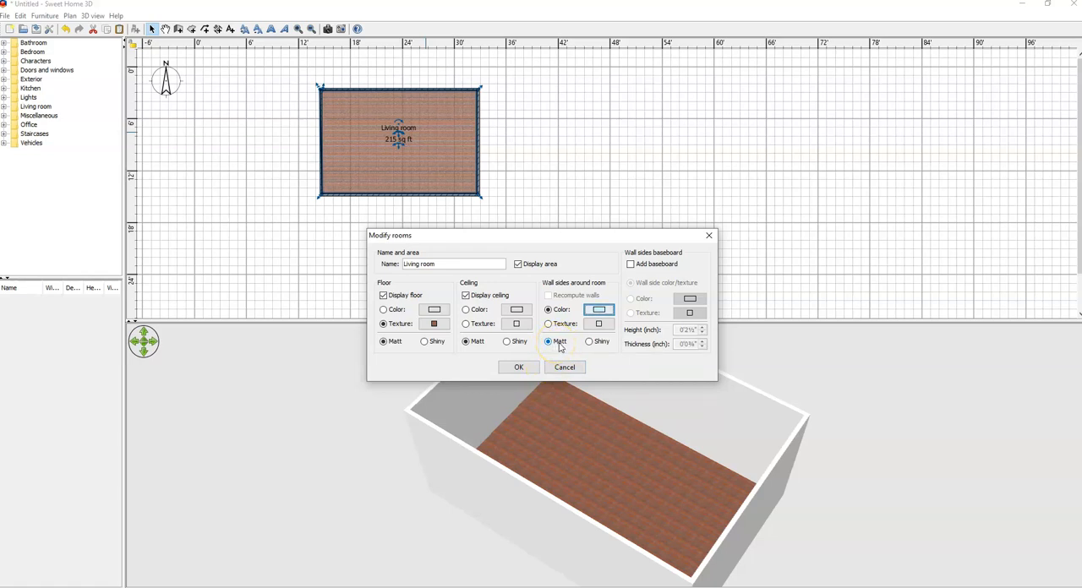
click(589, 342)
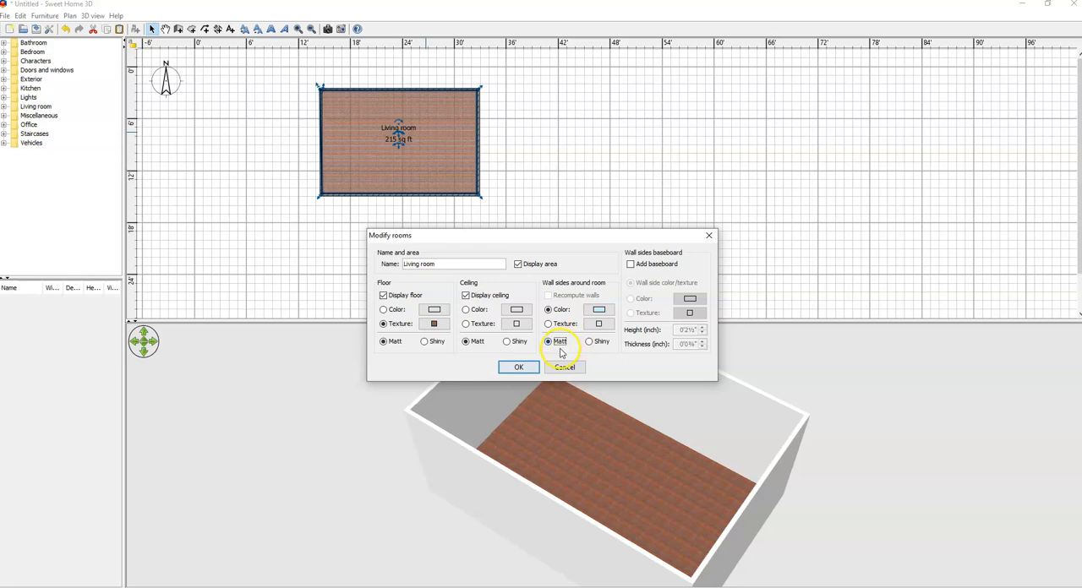
click(519, 368)
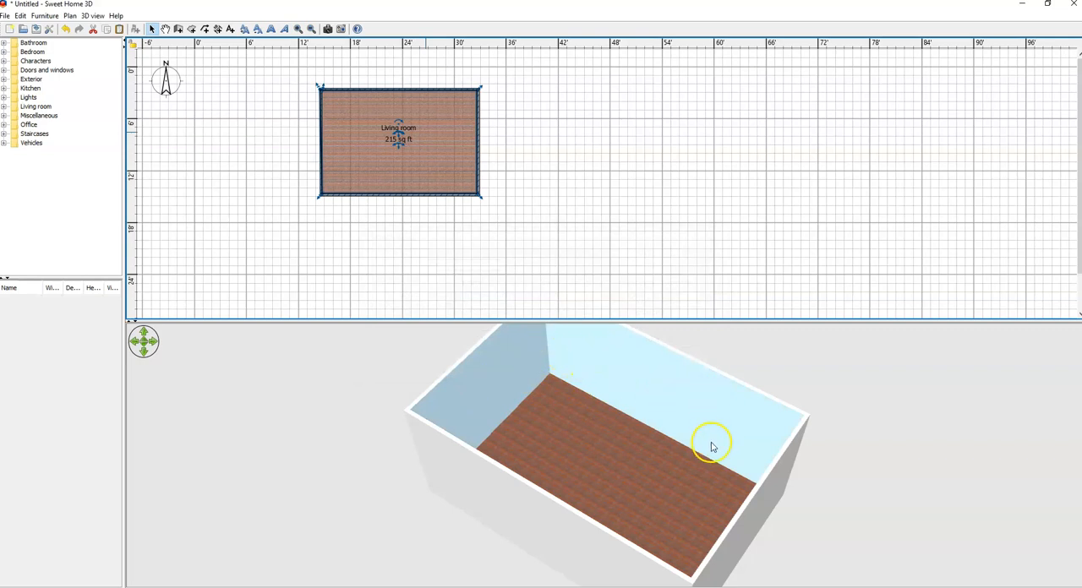
Step: Enlarge the 3D view slightly, examine the living room's walls and floor from different angles and zoom levels, and deselect the room
drag(673, 439, 638, 485)
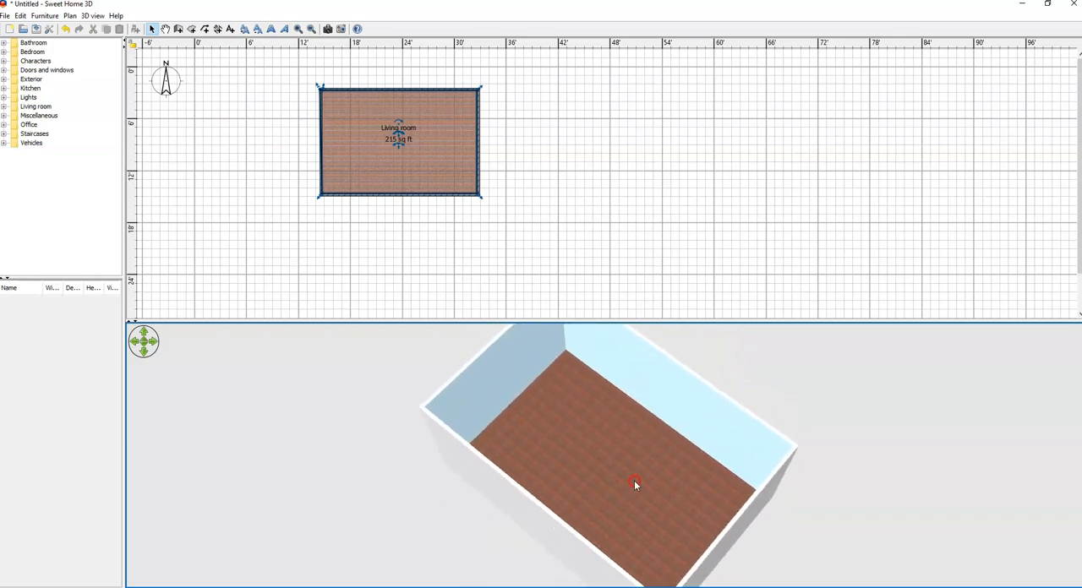
right_click(638, 483)
click(804, 380)
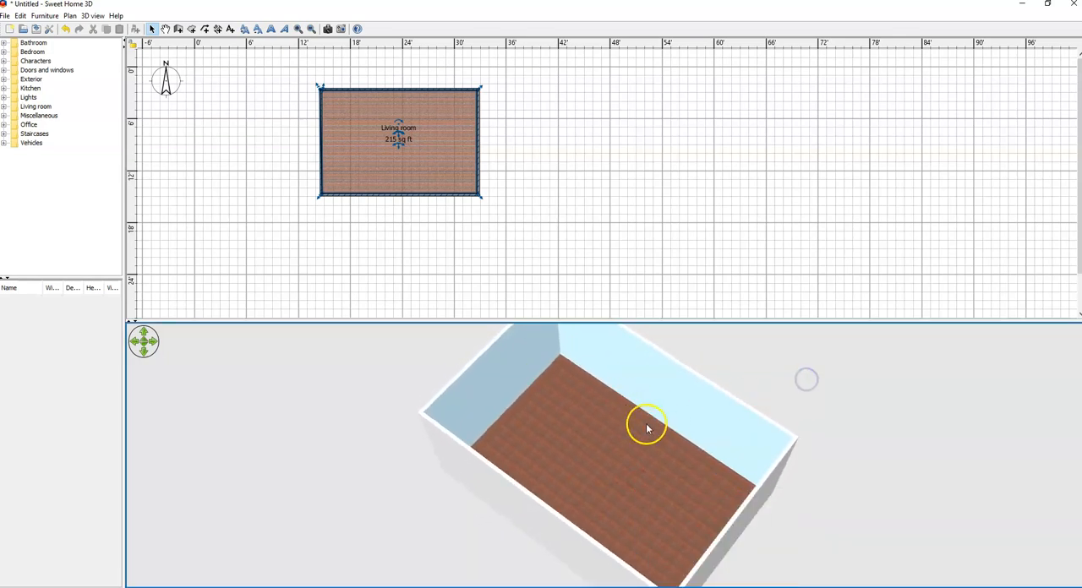
drag(644, 322, 648, 316)
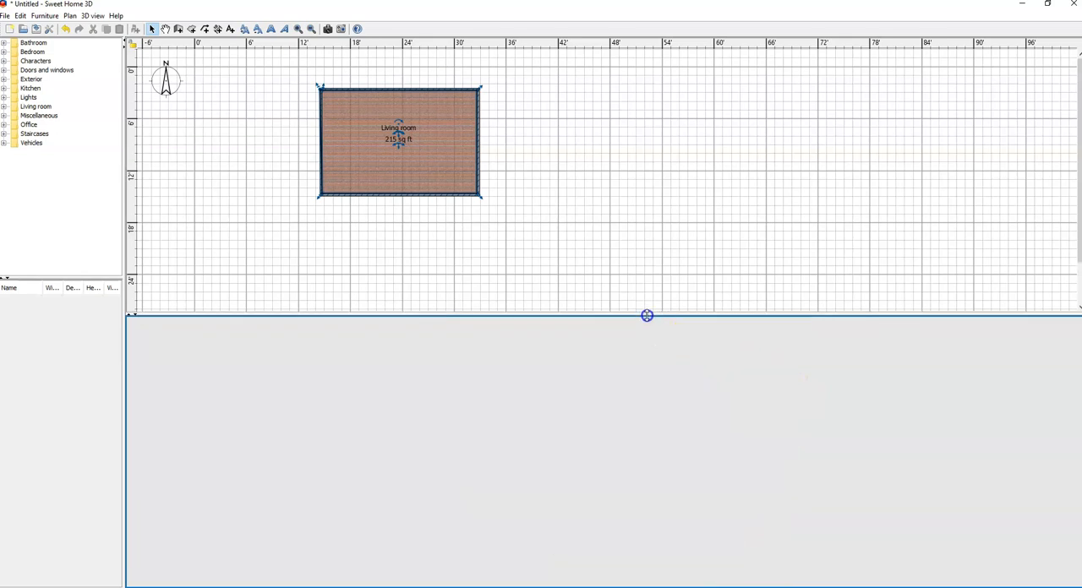
scroll(634, 390, up, 3)
scroll(634, 387, up, 1)
scroll(634, 386, down, 1)
drag(610, 414, 586, 417)
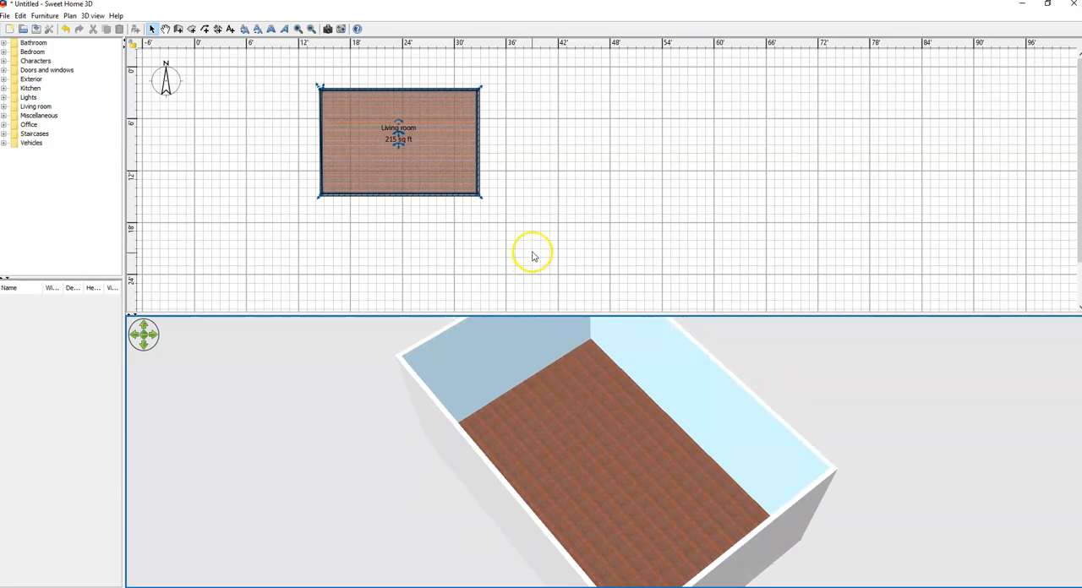
click(555, 213)
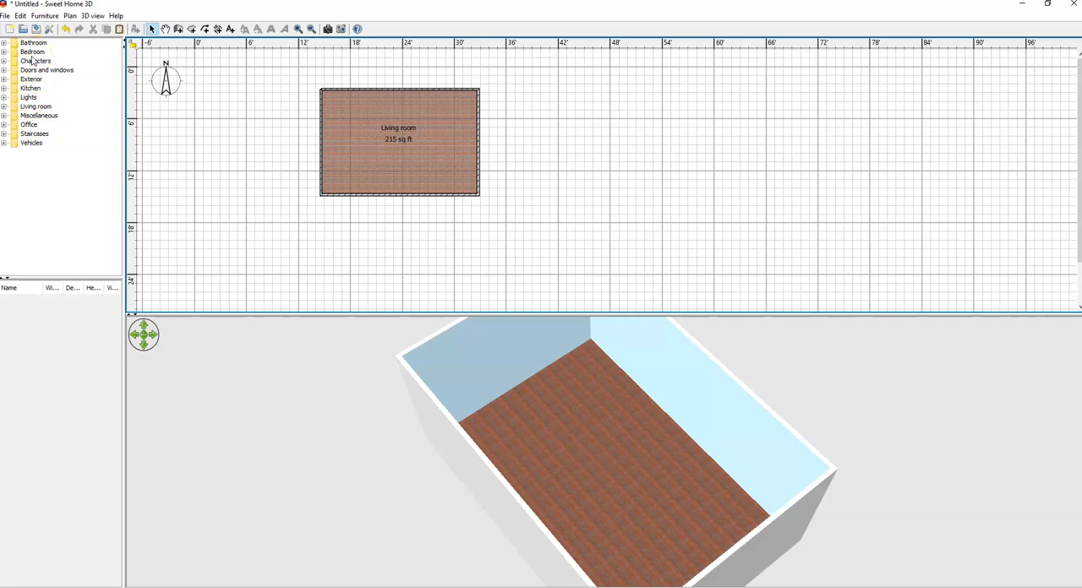
Step: Start importing a furniture library and browse to the Sweet Home 3D folder on the Windows (C:) drive
click(45, 16)
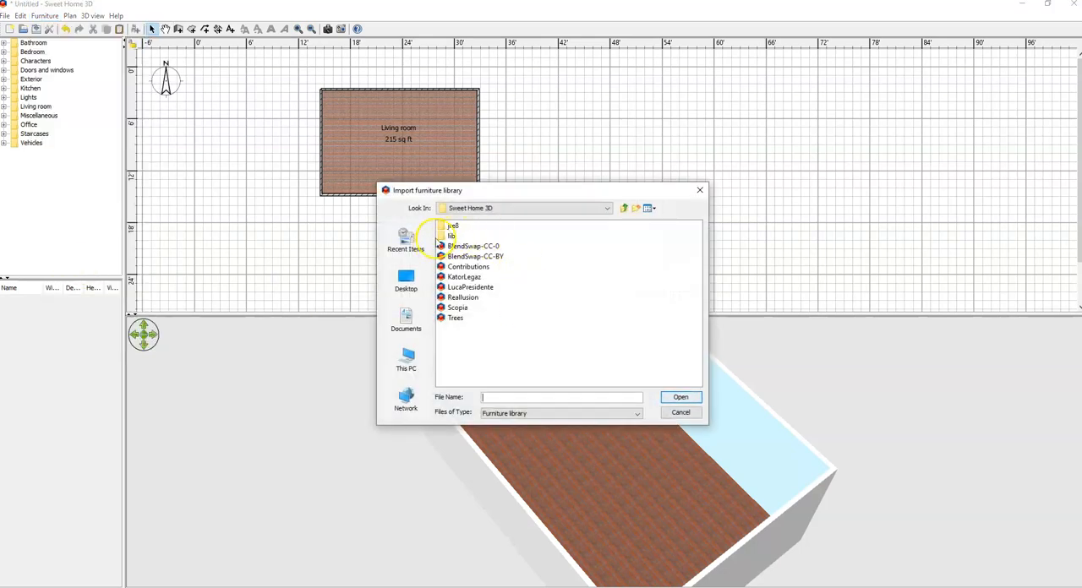
click(417, 369)
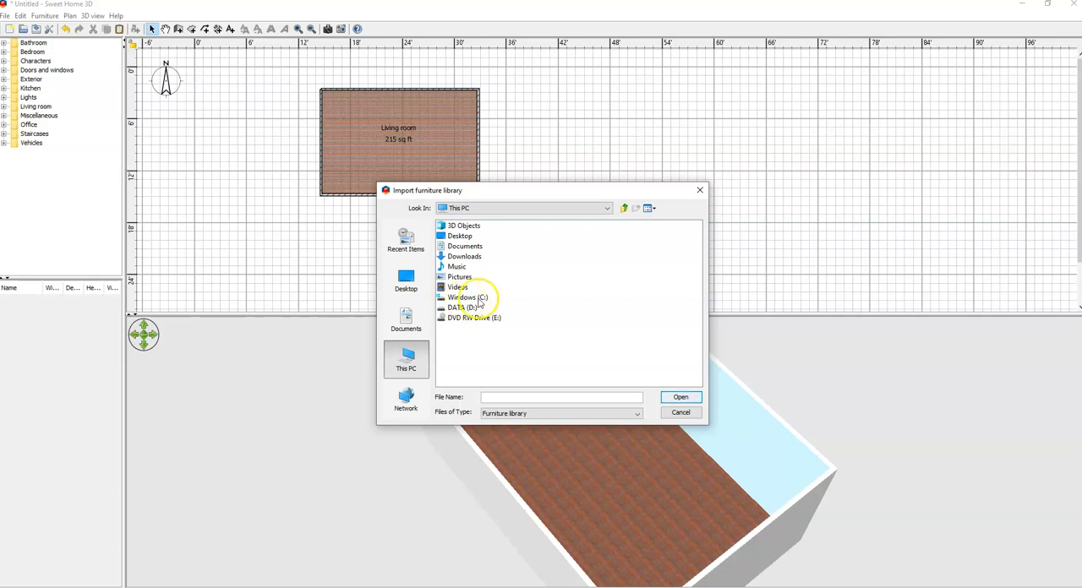
click(469, 300)
double_click(469, 300)
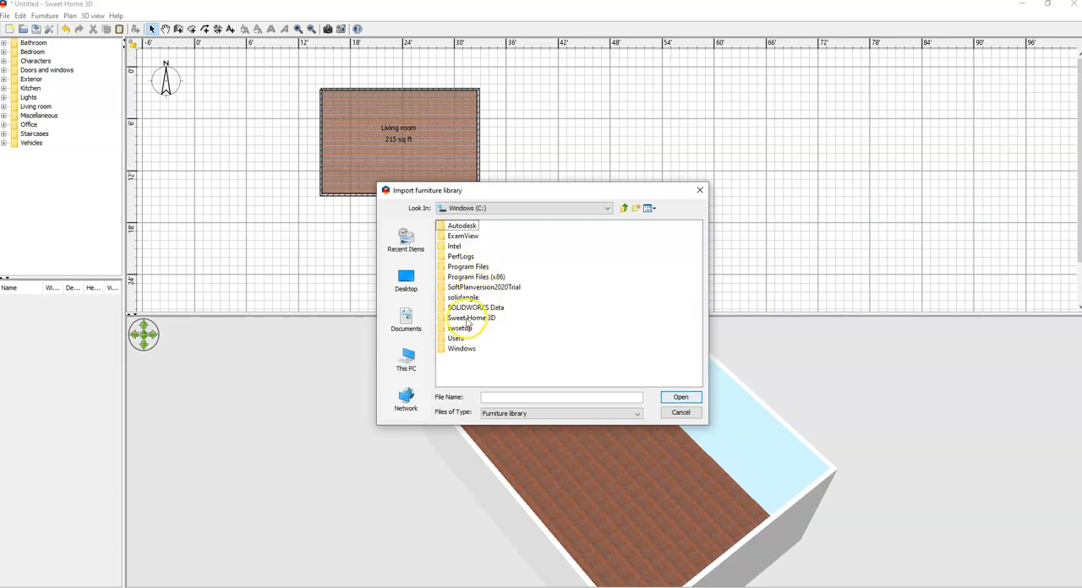
double_click(469, 318)
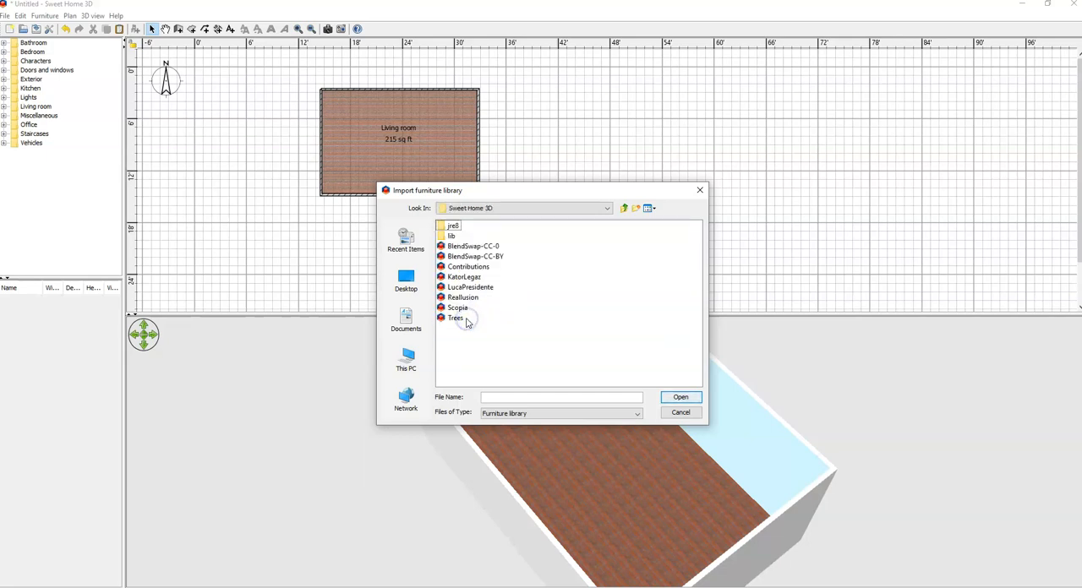
Step: Import the BlendSwap-CC-0.sh3f furniture library, replacing the existing copy
click(470, 246)
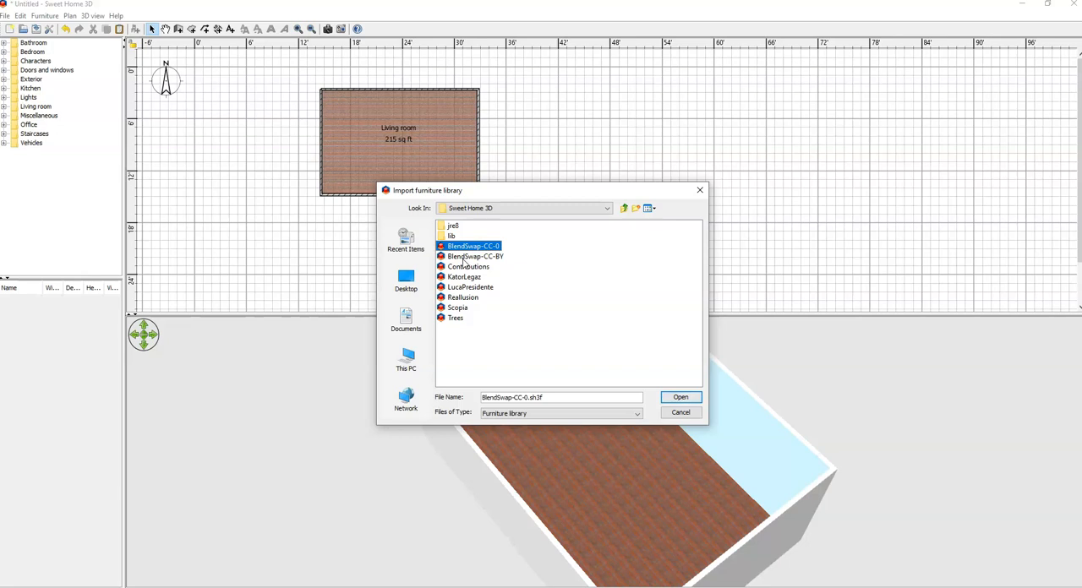
click(473, 245)
click(633, 262)
click(486, 245)
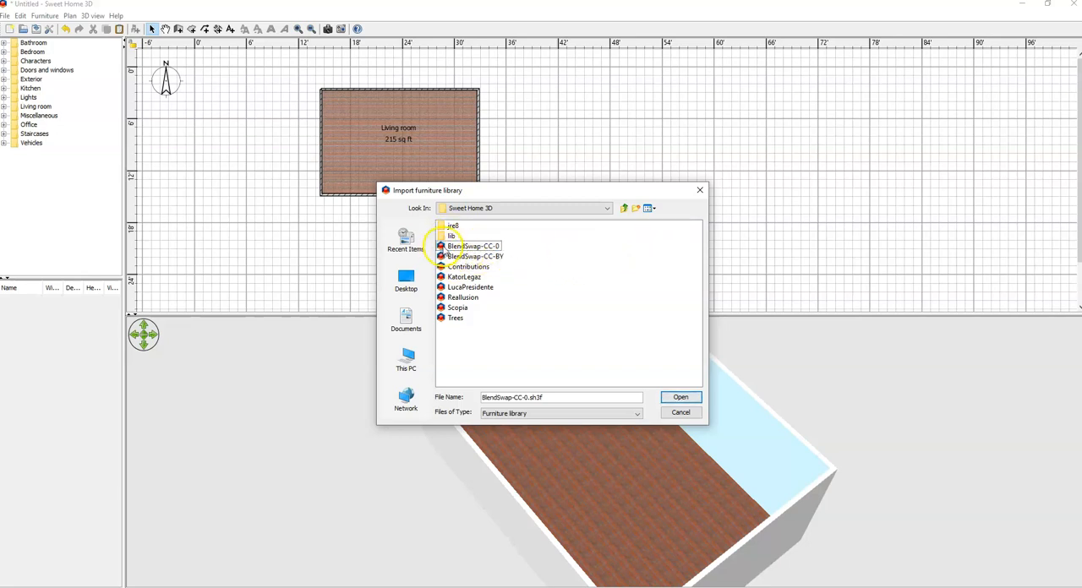
click(679, 398)
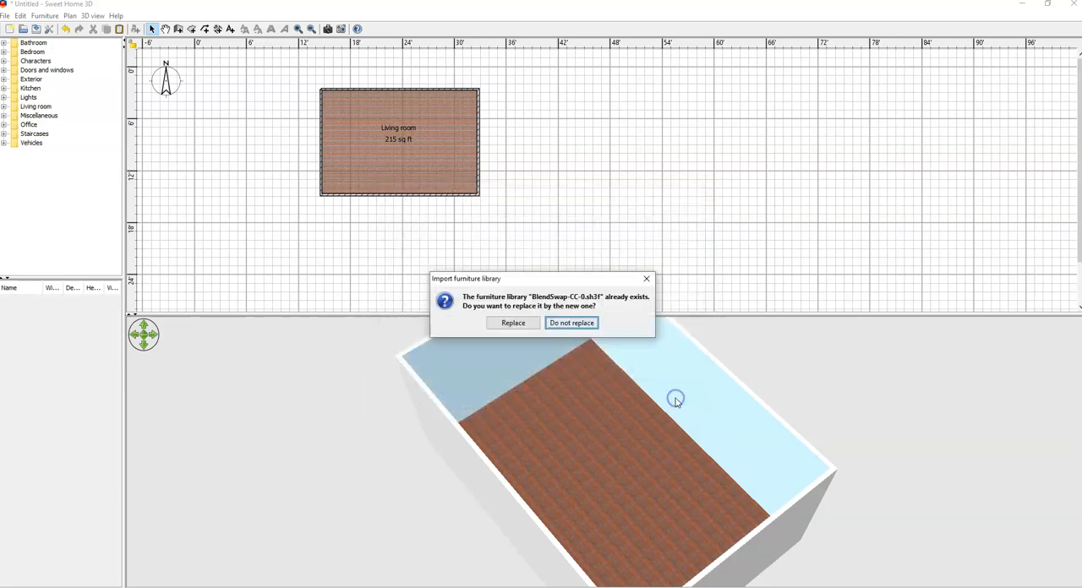
click(522, 331)
click(525, 329)
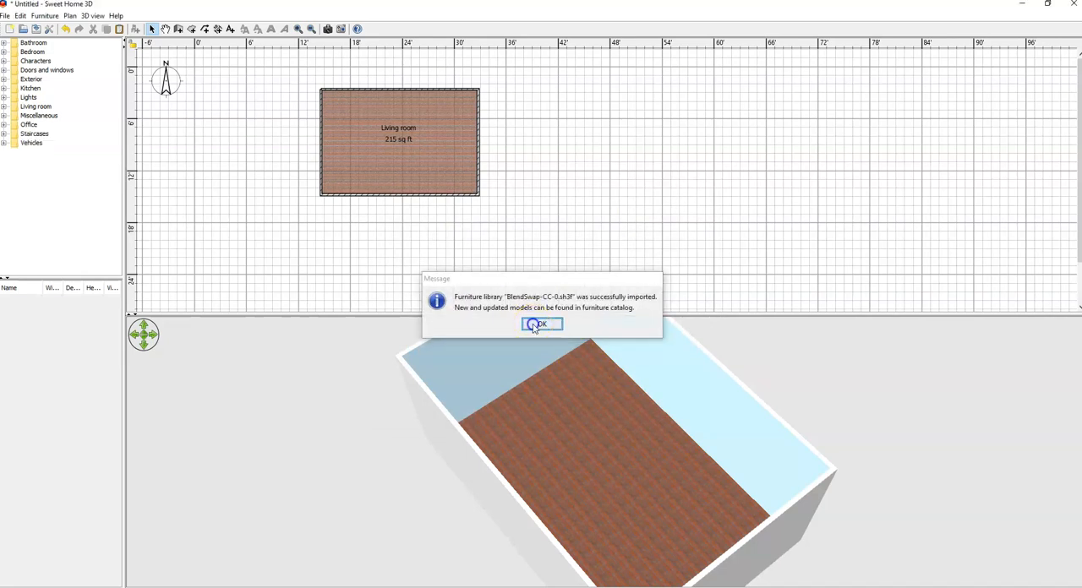
click(527, 325)
Step: Import the BlendSwap-CC-BY.sh3f furniture library, replacing the existing copy
click(40, 16)
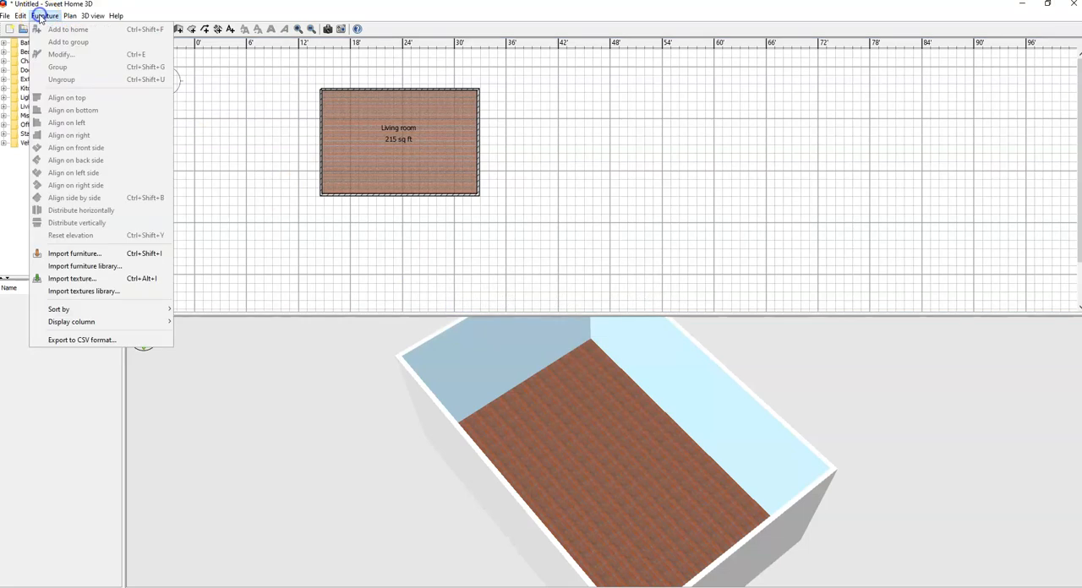
click(105, 269)
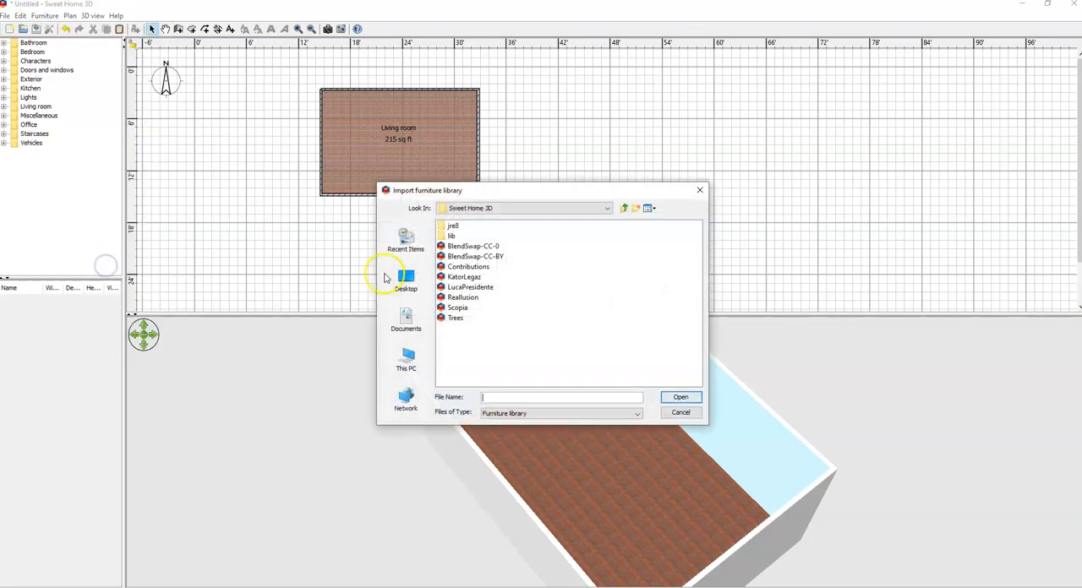
click(462, 258)
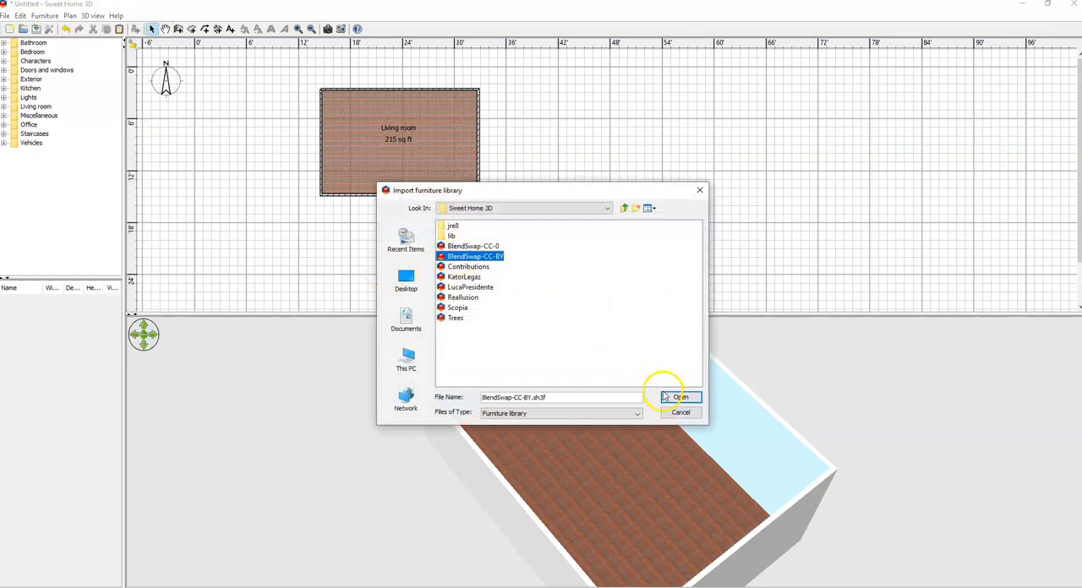
click(680, 397)
click(512, 325)
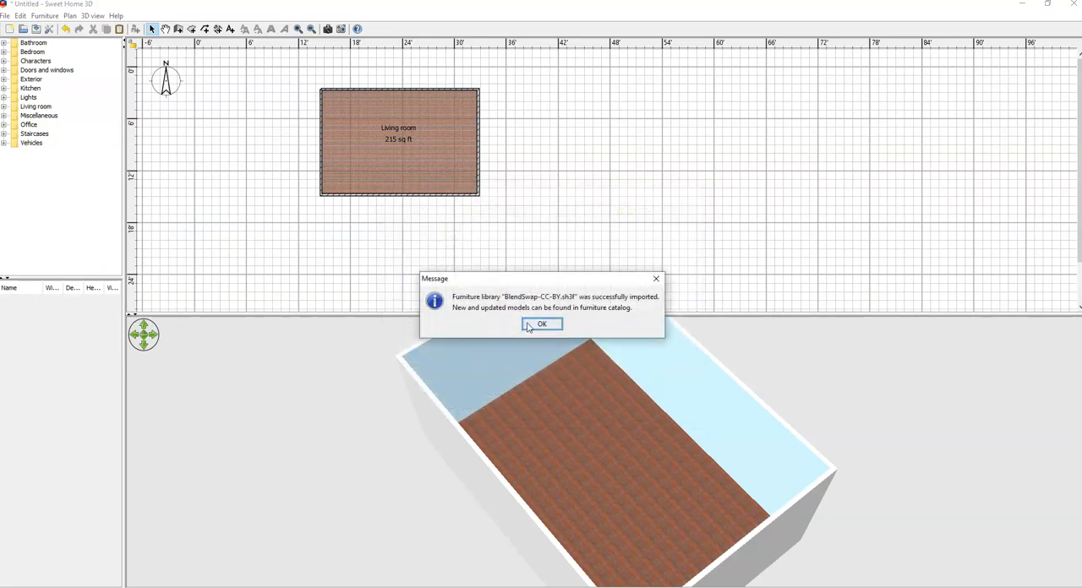
click(530, 326)
Step: Import the Contributions.sh3f furniture library, replacing the existing copy
click(45, 15)
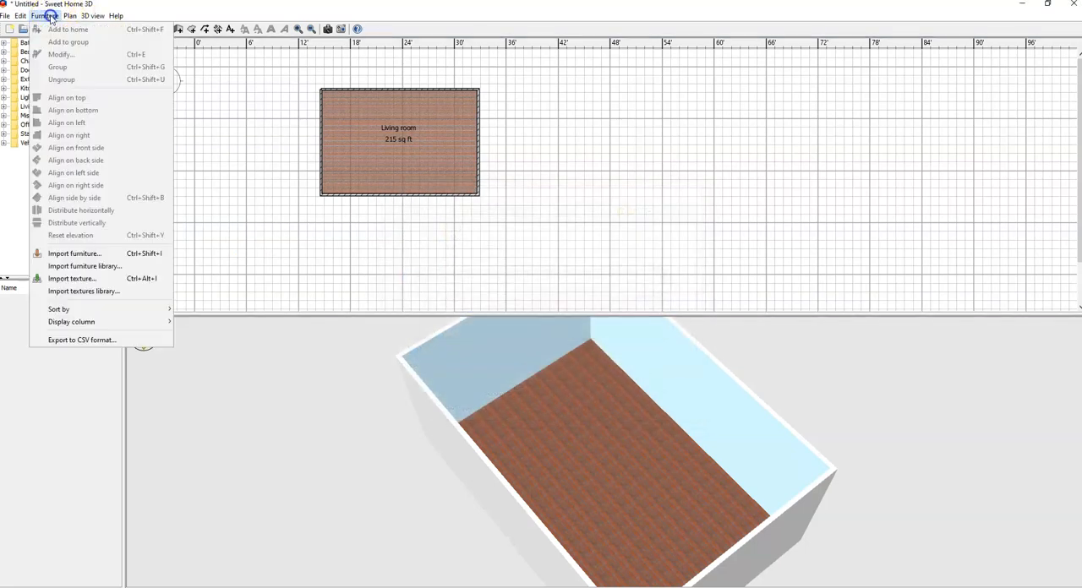
click(104, 269)
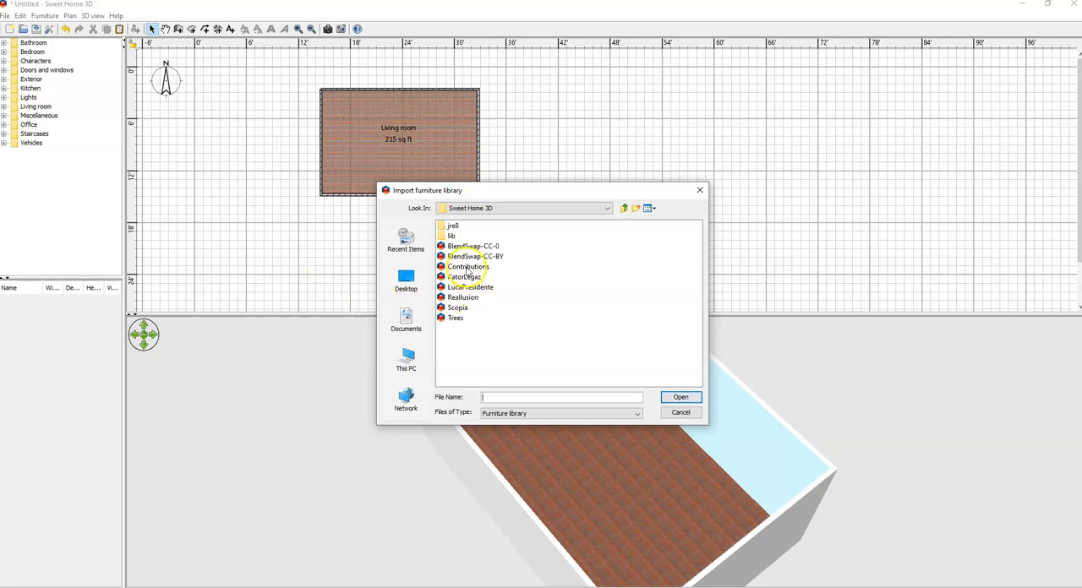
click(468, 267)
click(680, 397)
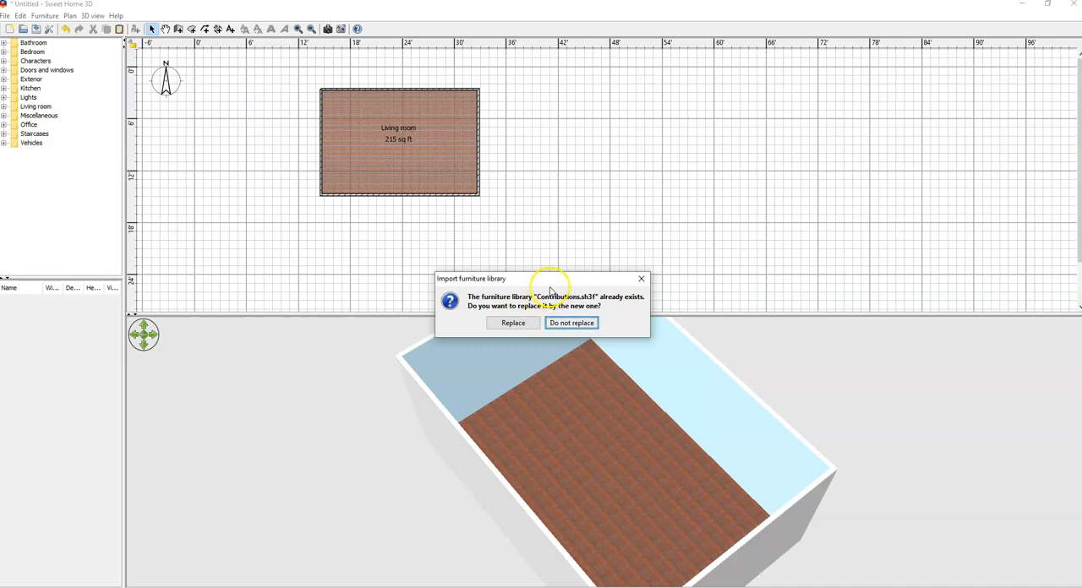
click(530, 329)
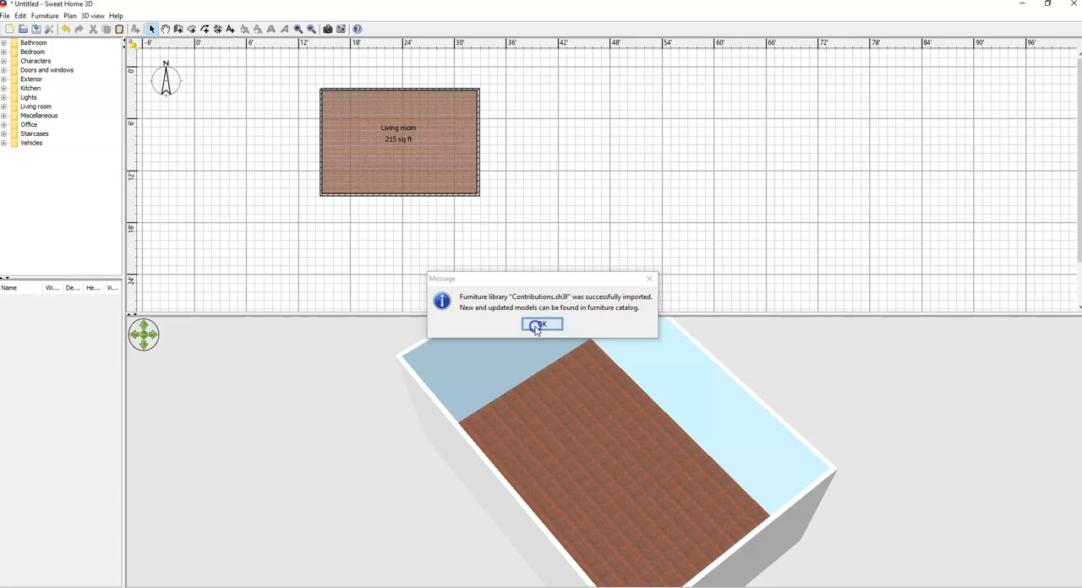
click(540, 326)
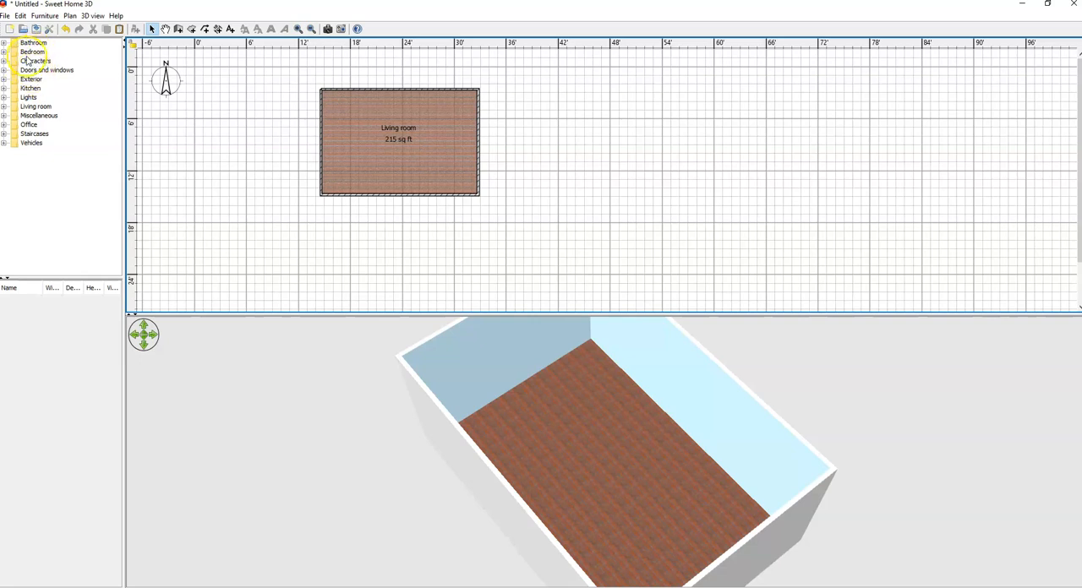
Step: Place the first Couch model from the Living room furniture category against the middle of the room's north wall
click(4, 108)
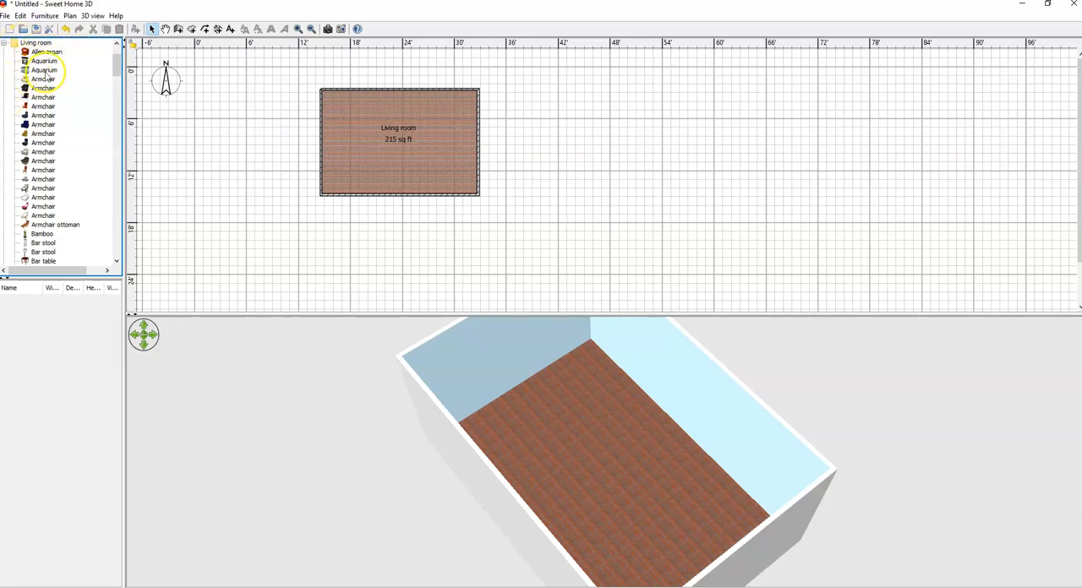
drag(115, 63, 121, 129)
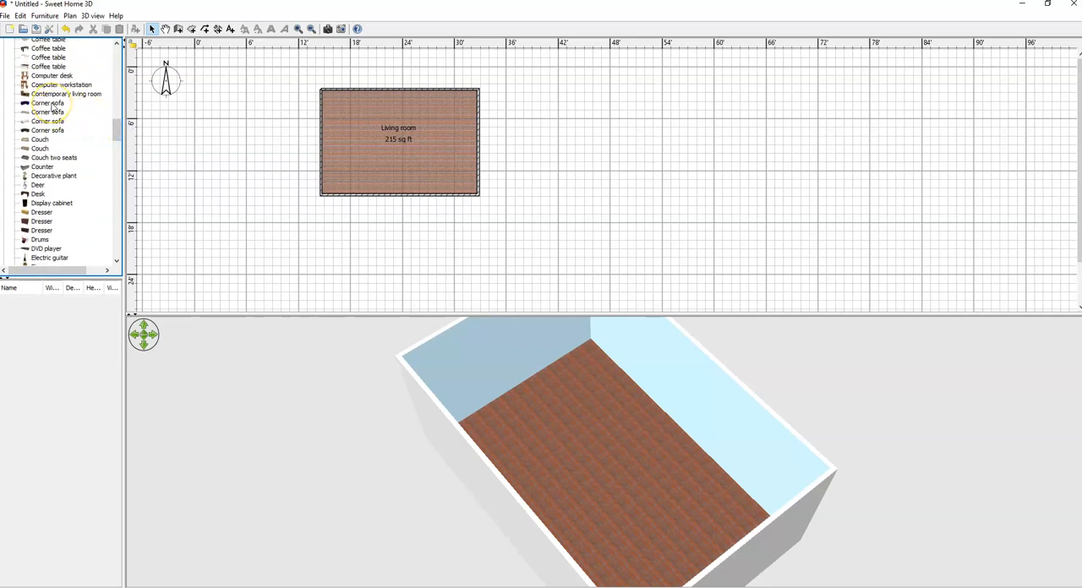
mouse_move(54, 109)
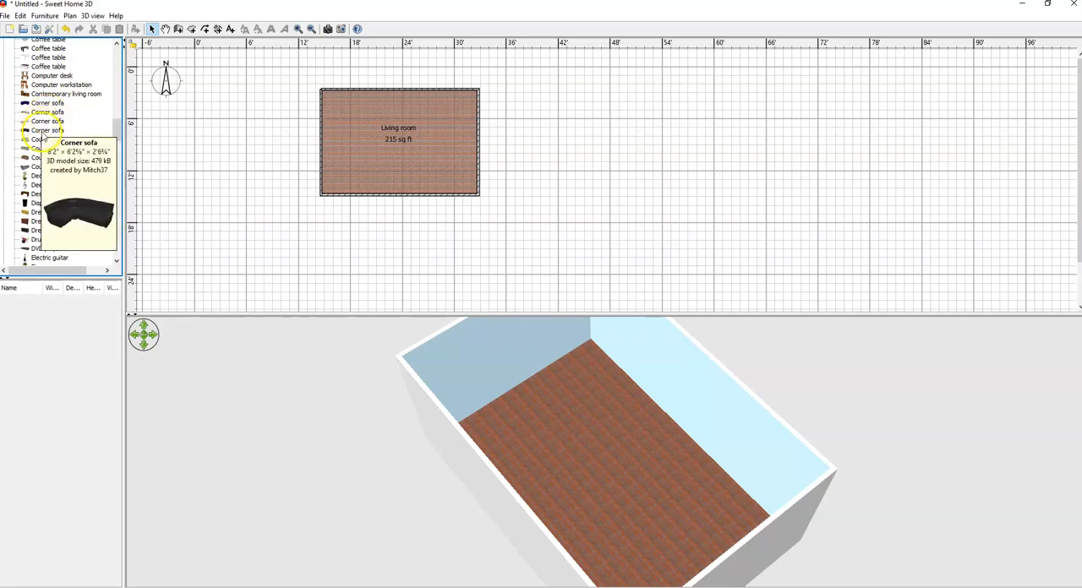
mouse_move(39, 145)
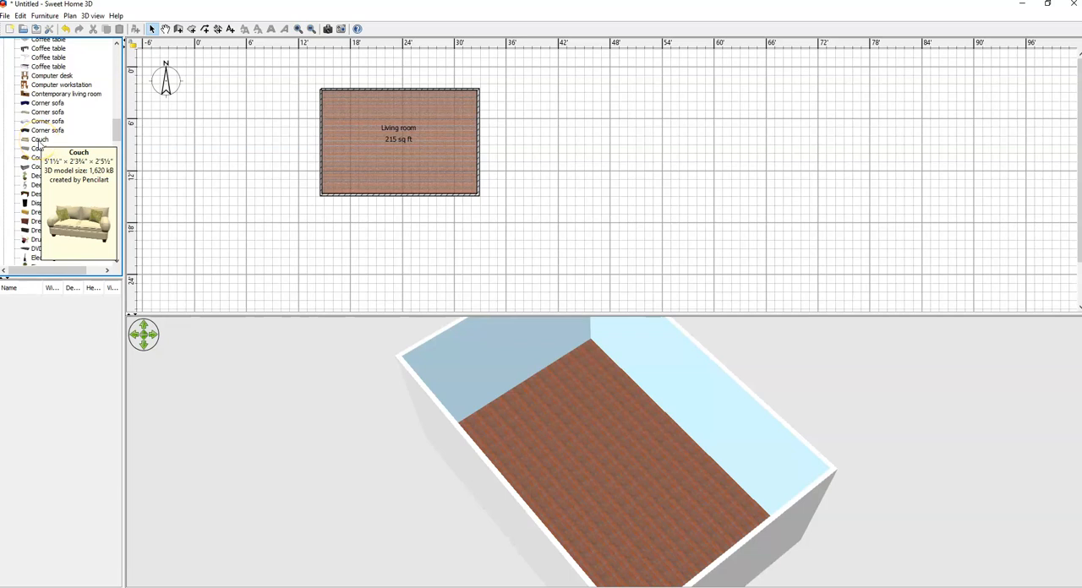
click(39, 140)
drag(39, 142, 382, 95)
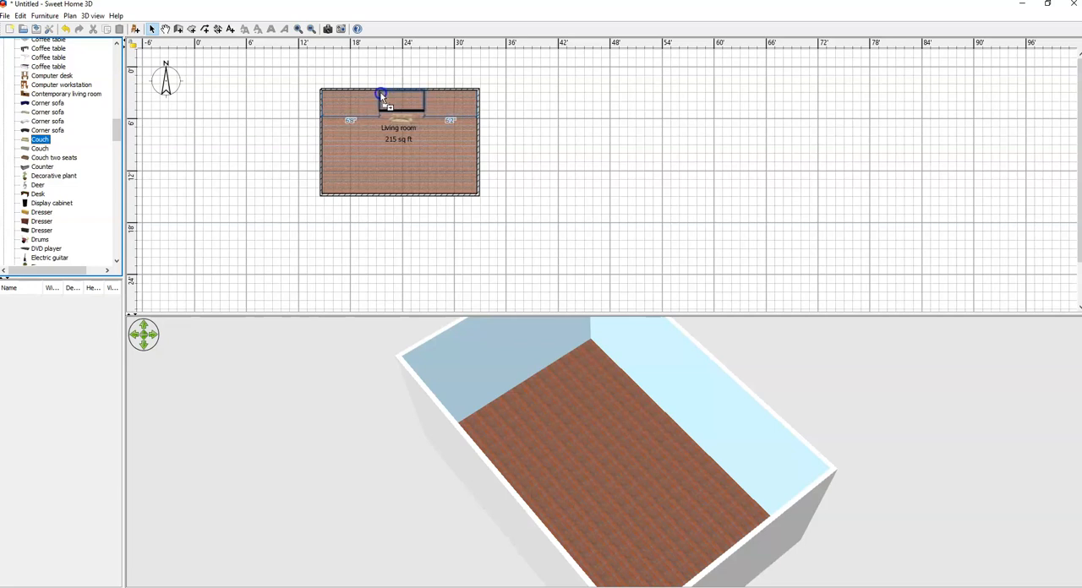
drag(380, 92, 382, 95)
drag(380, 92, 381, 92)
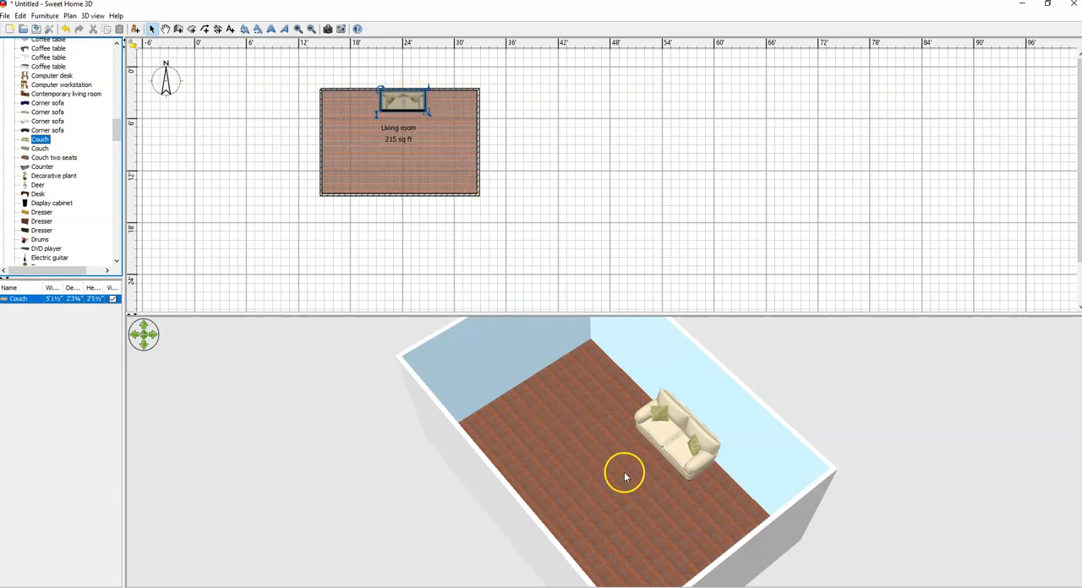
drag(718, 502, 657, 486)
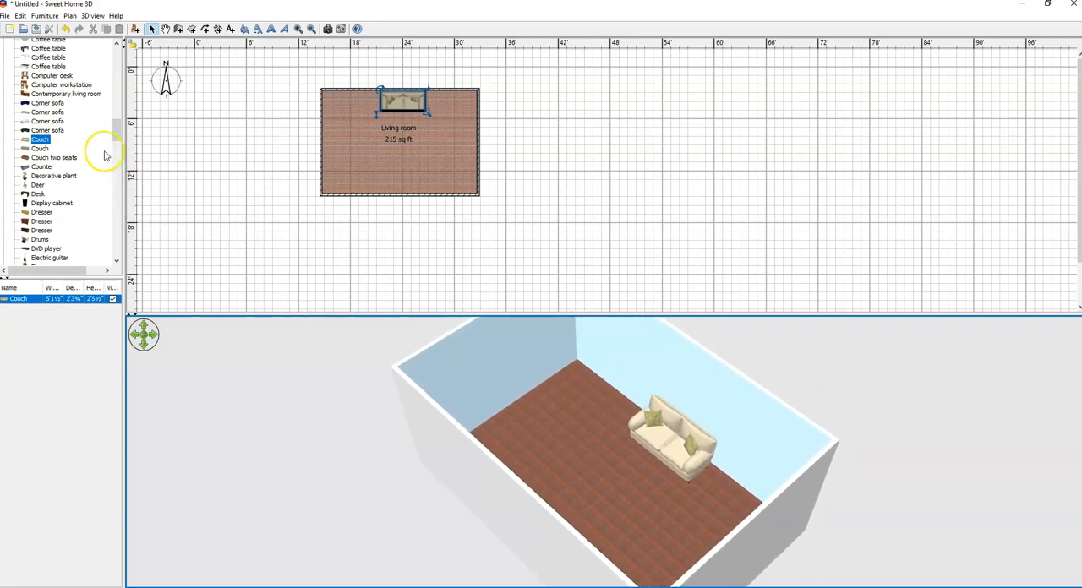
Step: Set the furniture catalog view to Searchable list in the preferences and widen the catalog pane
drag(117, 128, 122, 237)
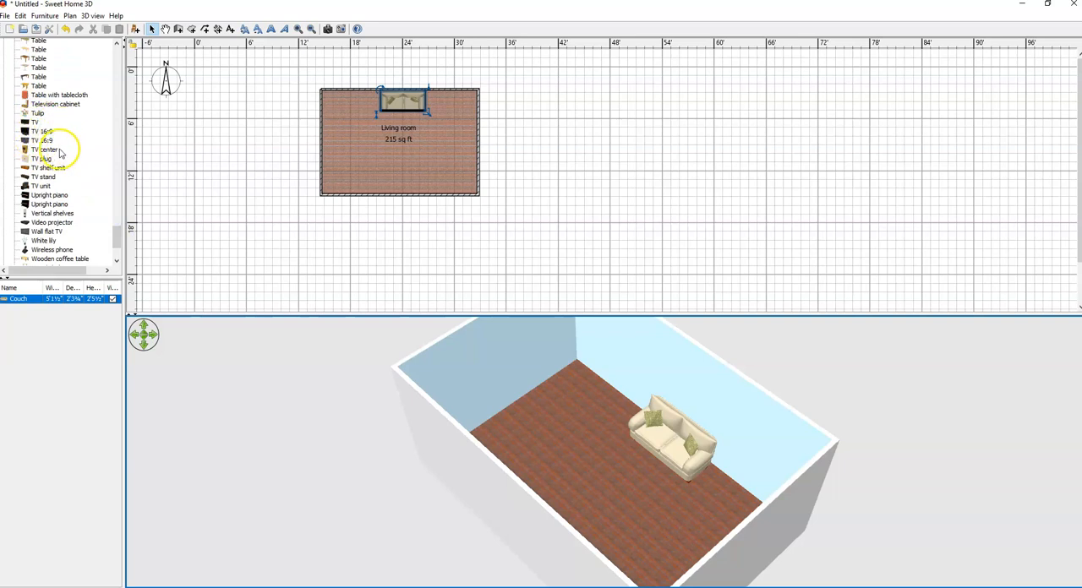
click(7, 17)
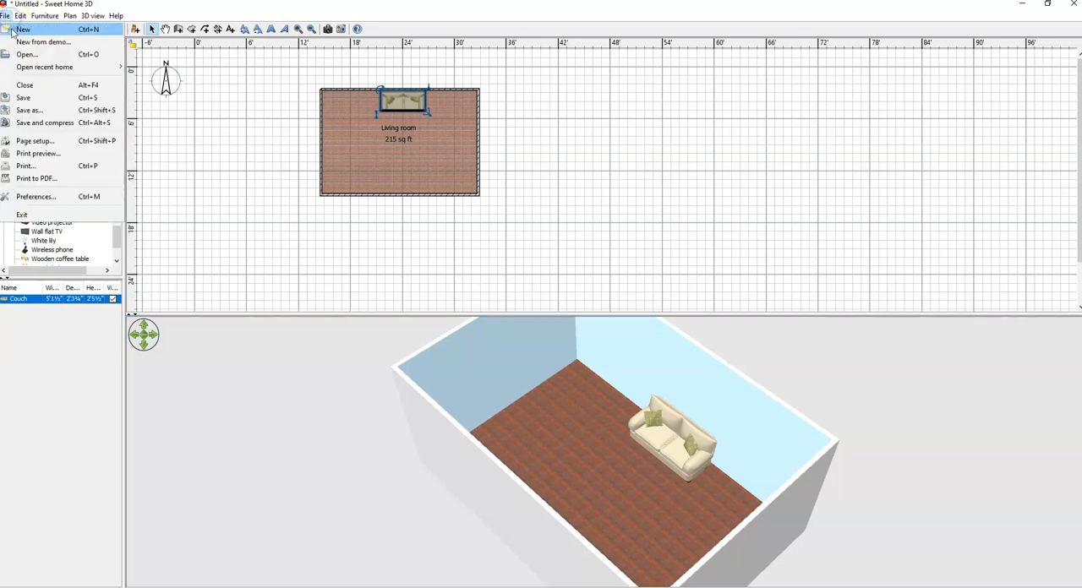
click(36, 196)
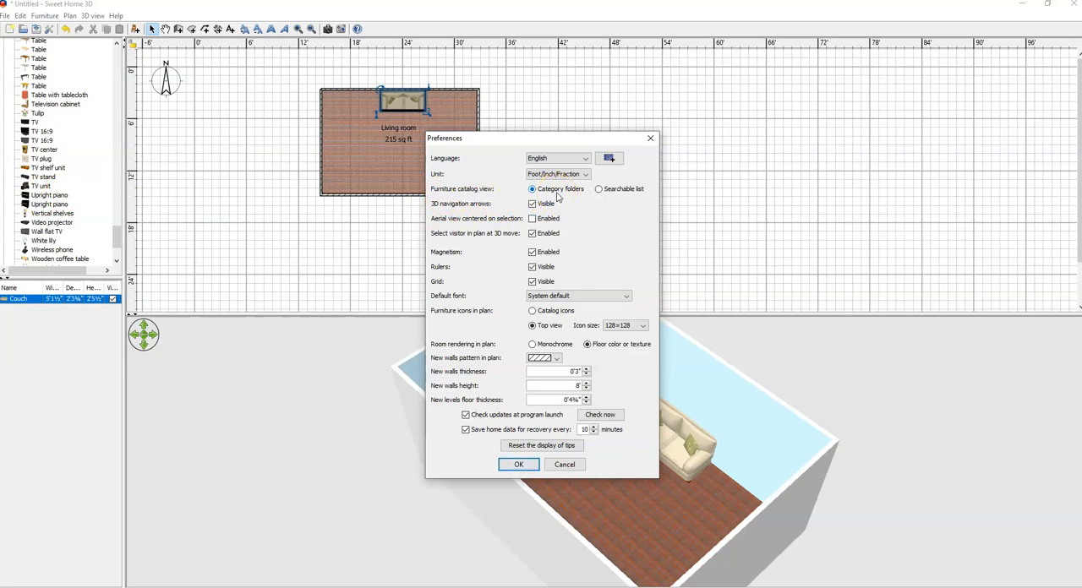
click(599, 190)
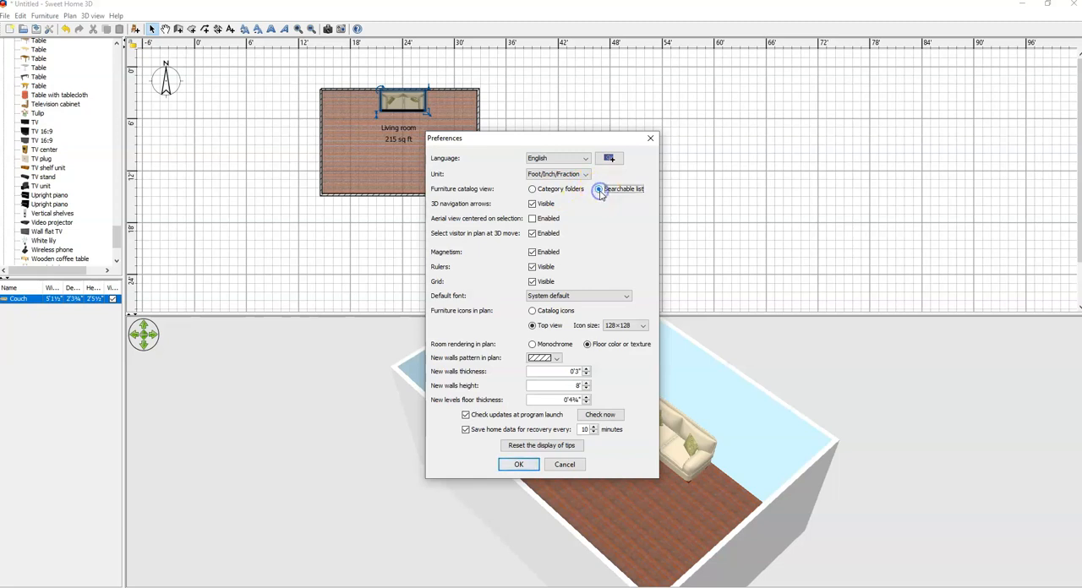
click(518, 464)
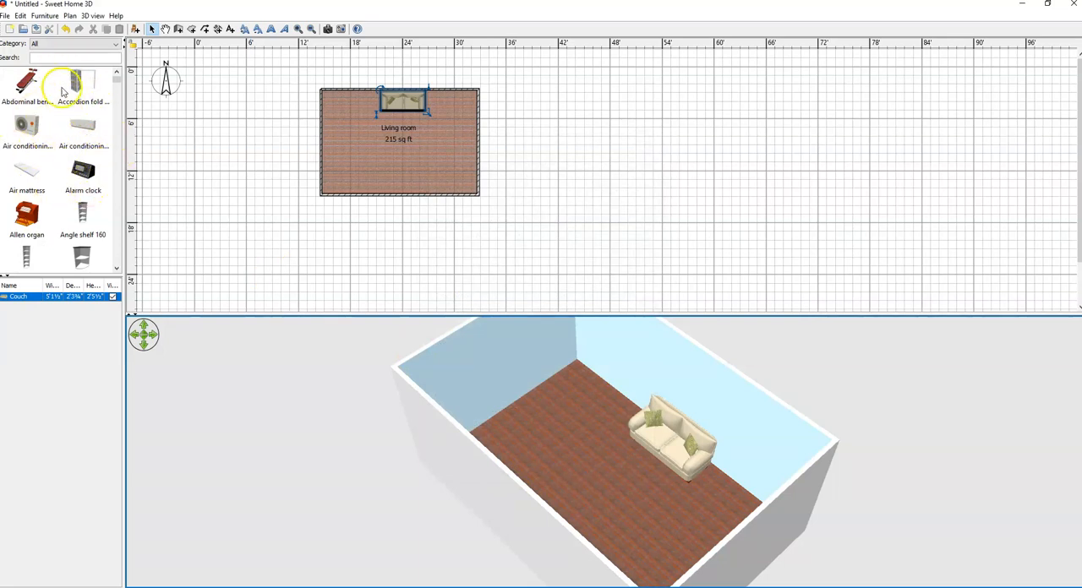
drag(125, 147, 150, 147)
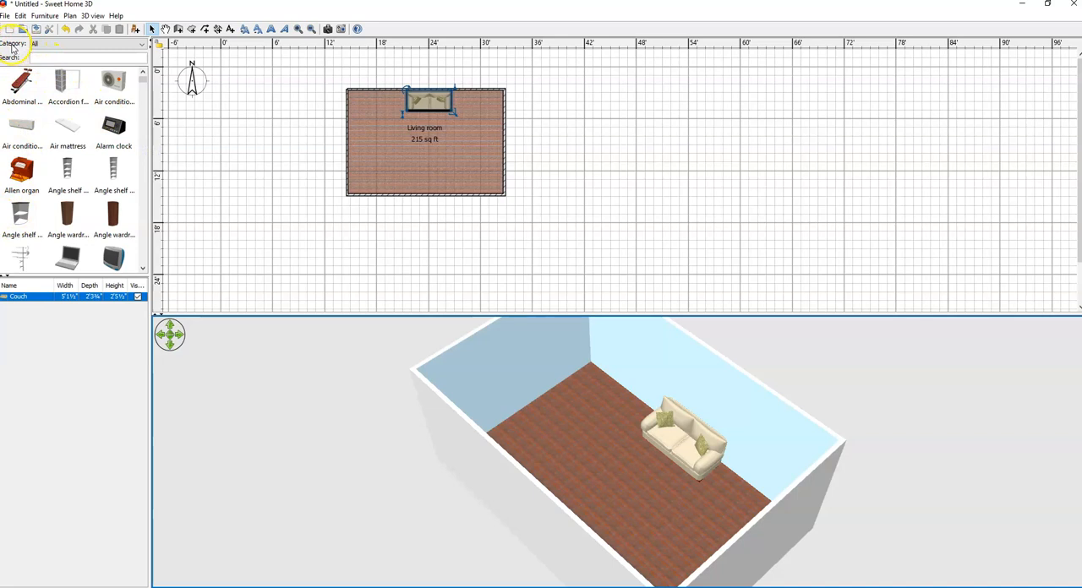
Step: Search all categories of the furniture catalog for "tv" and look through the matching models
click(54, 43)
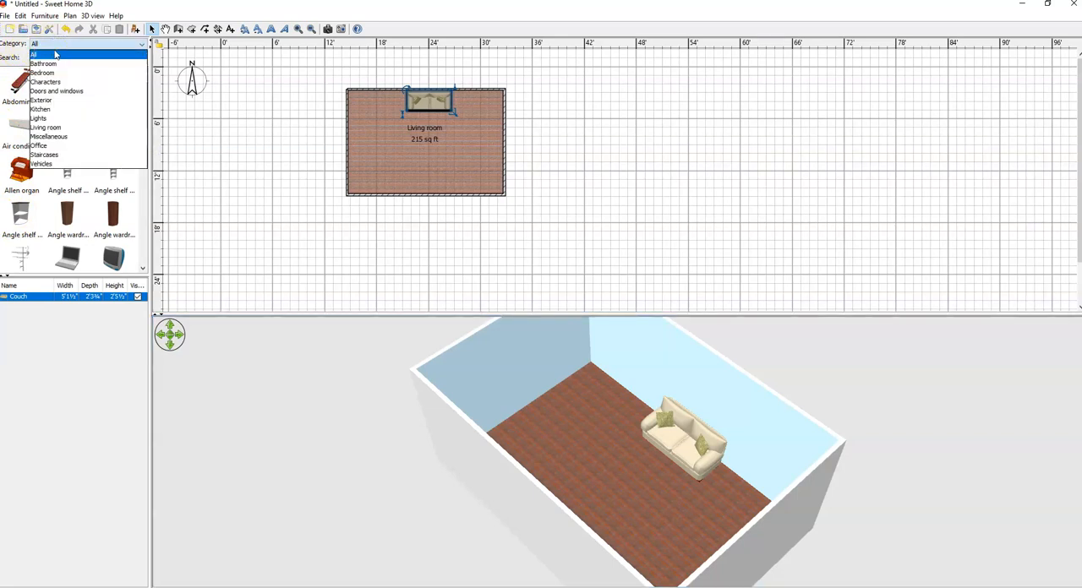
click(54, 65)
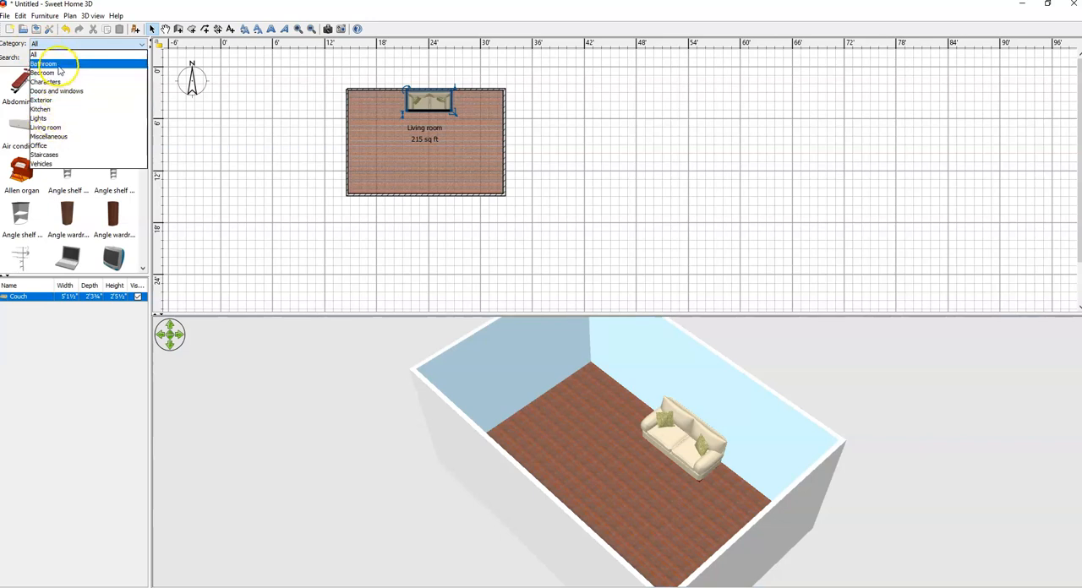
click(23, 59)
click(33, 60)
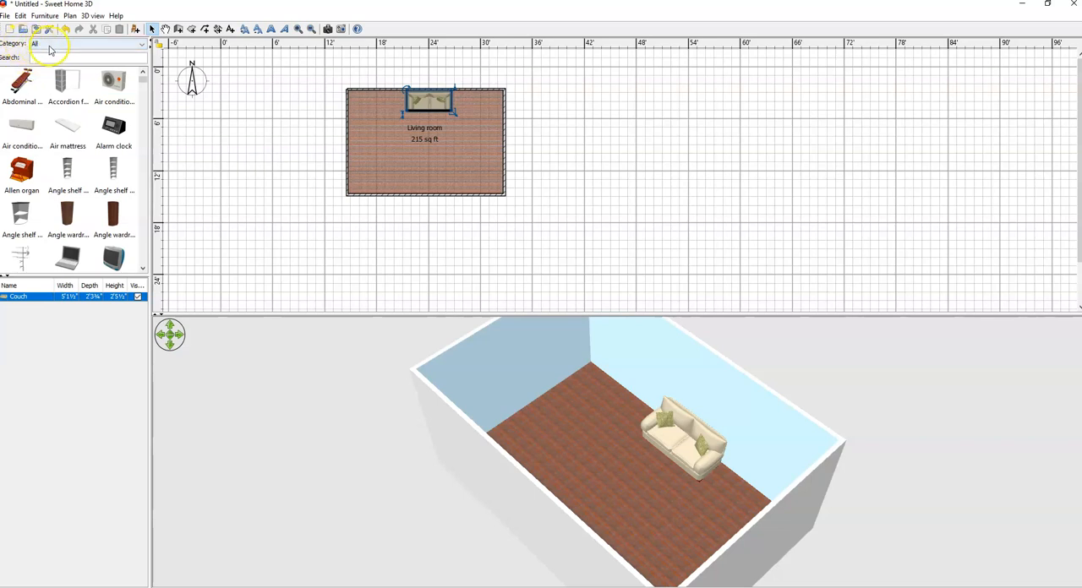
click(71, 58)
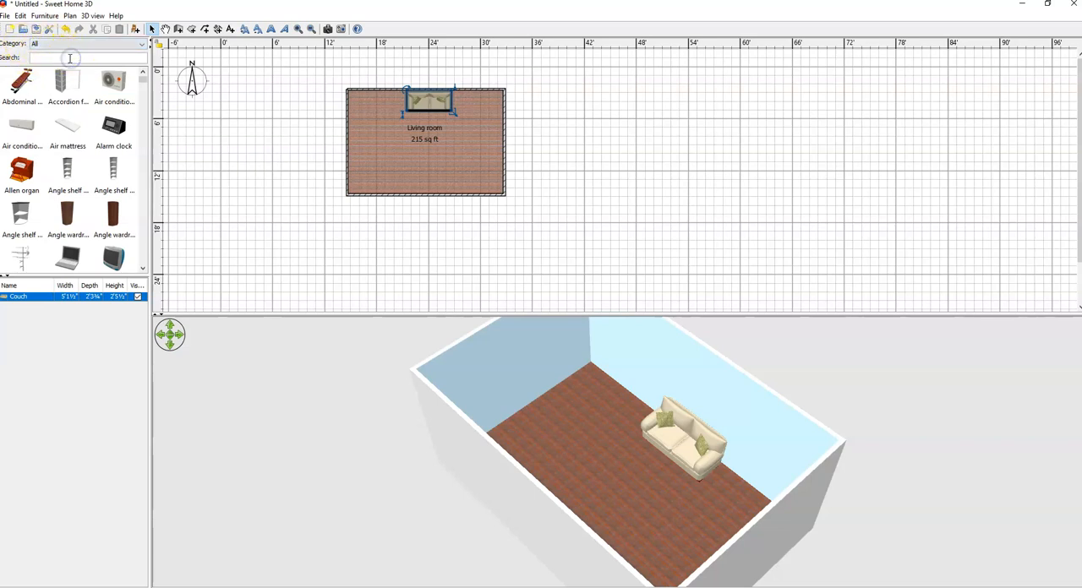
text(tv)
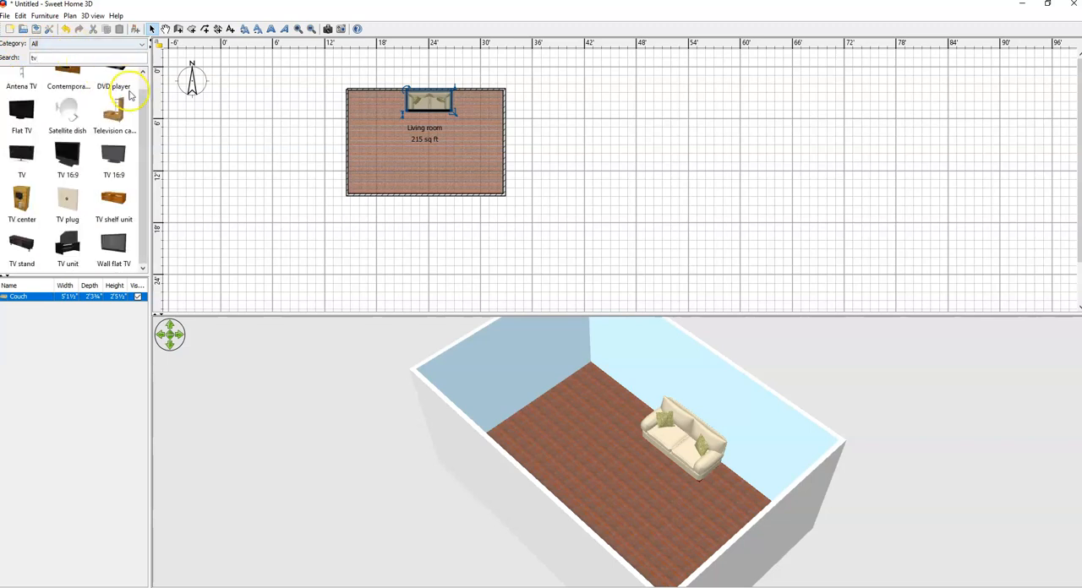
drag(148, 131, 146, 112)
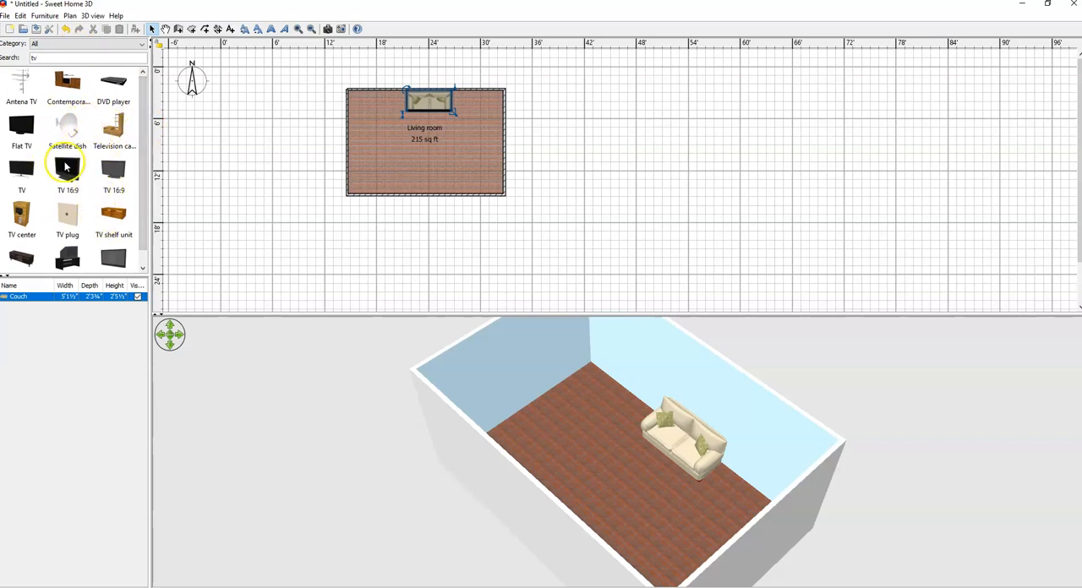
drag(144, 125, 143, 138)
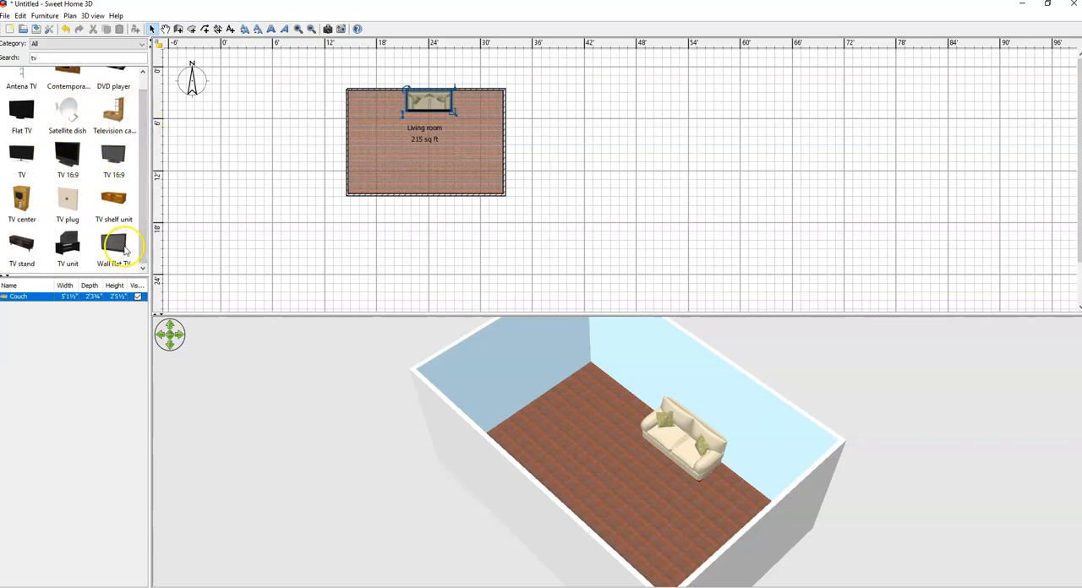
Step: Place the Wall flat TV against the living room's south wall, opposite the couch
drag(116, 246, 412, 192)
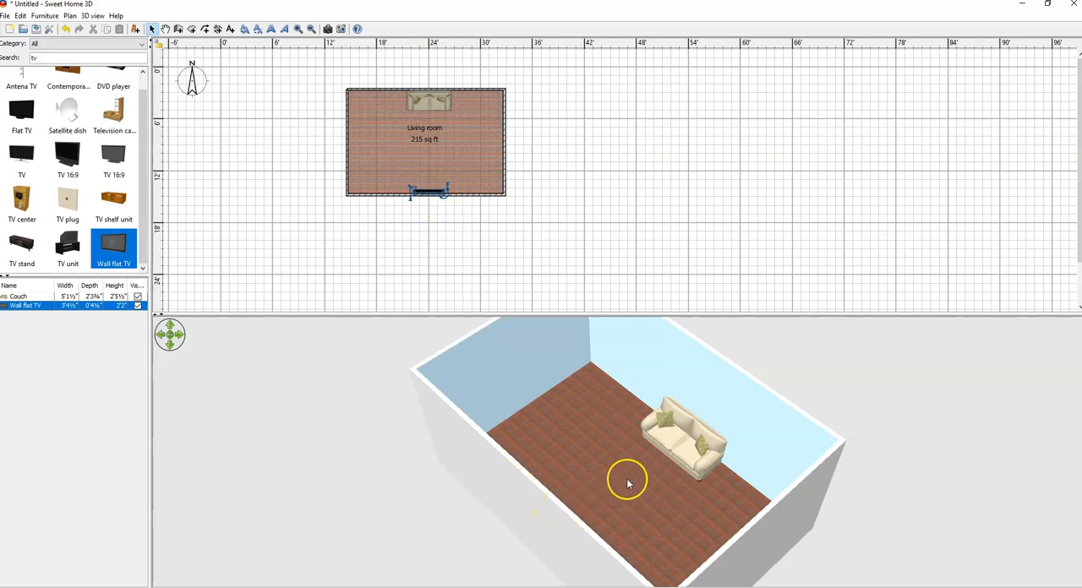
drag(719, 500, 587, 442)
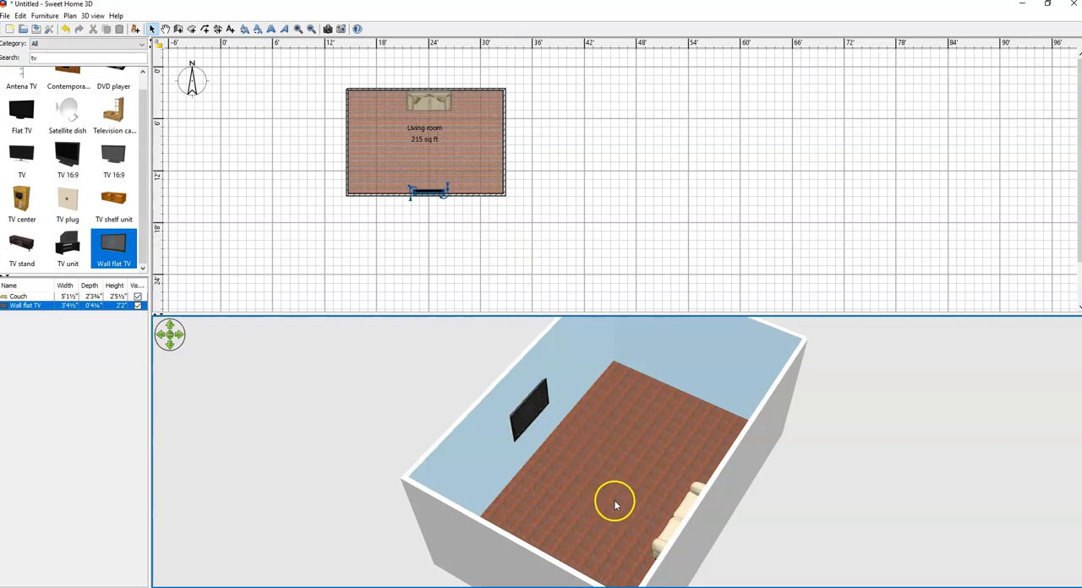
click(635, 438)
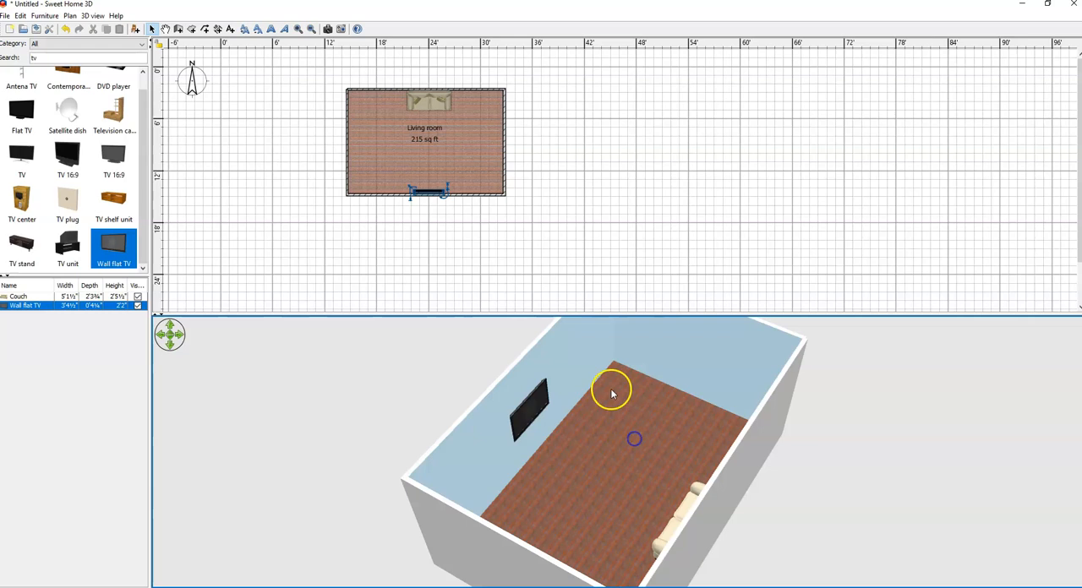
Step: Try selecting the TV, the couch and the east wall one at a time in the plan
click(570, 267)
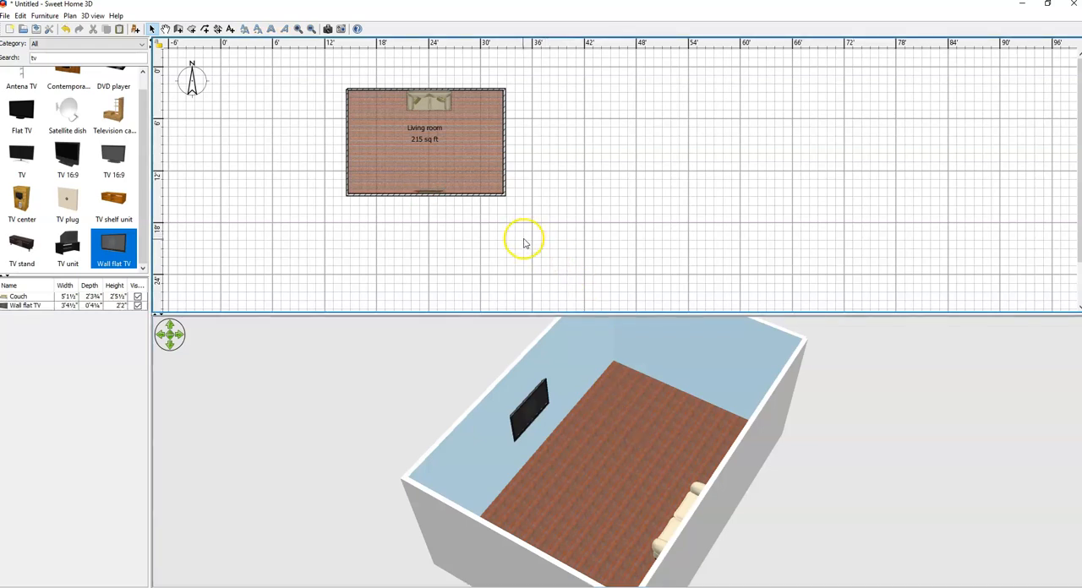
click(430, 194)
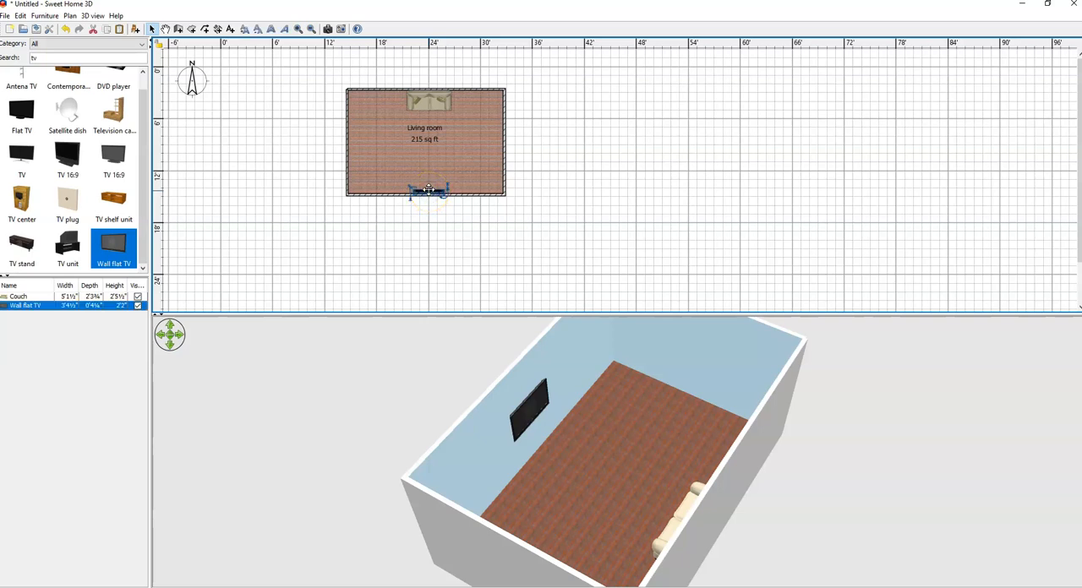
click(429, 180)
click(557, 165)
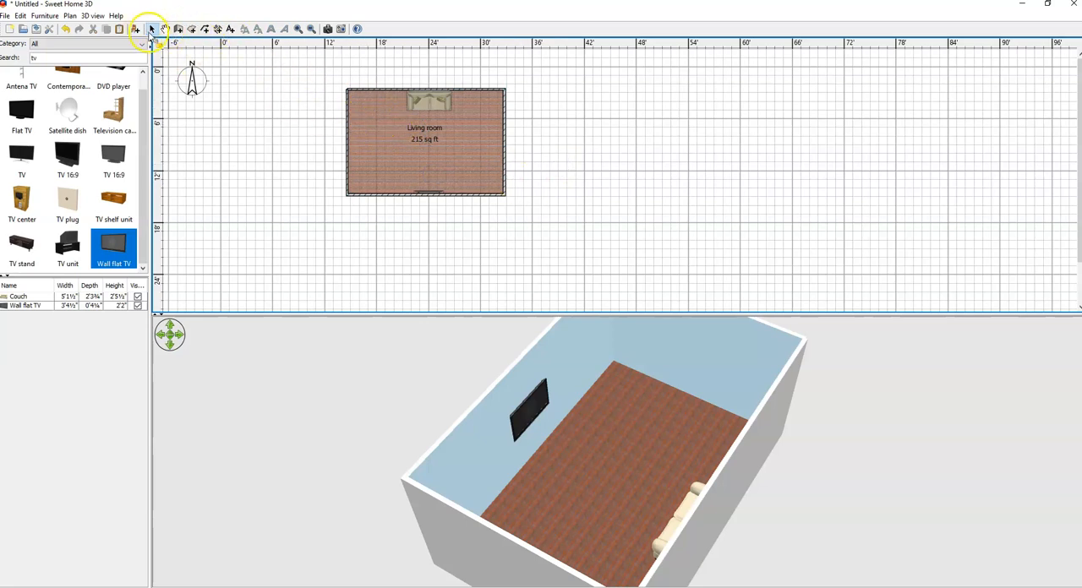
click(443, 170)
click(431, 194)
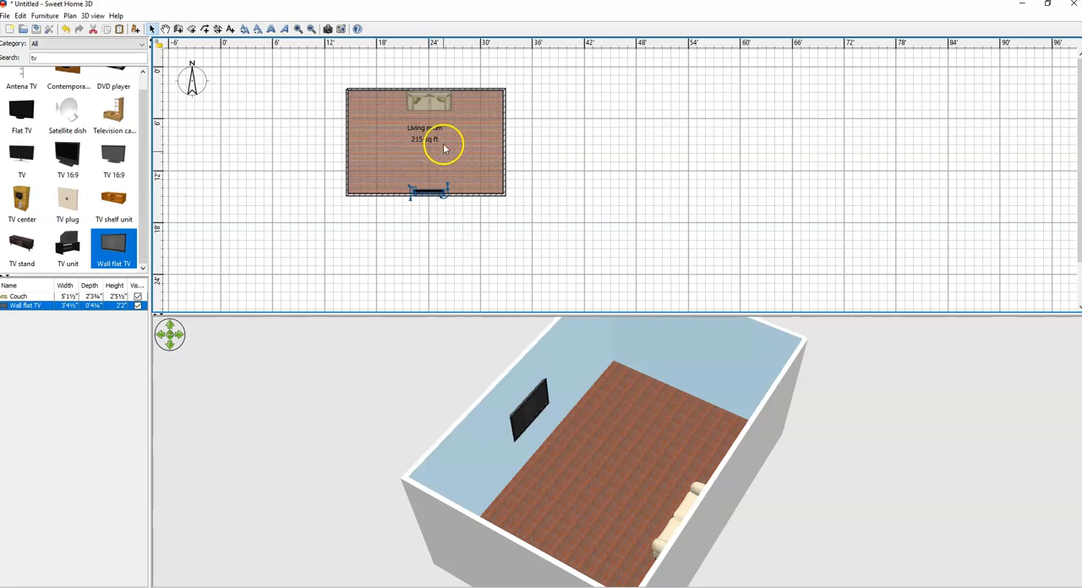
click(430, 103)
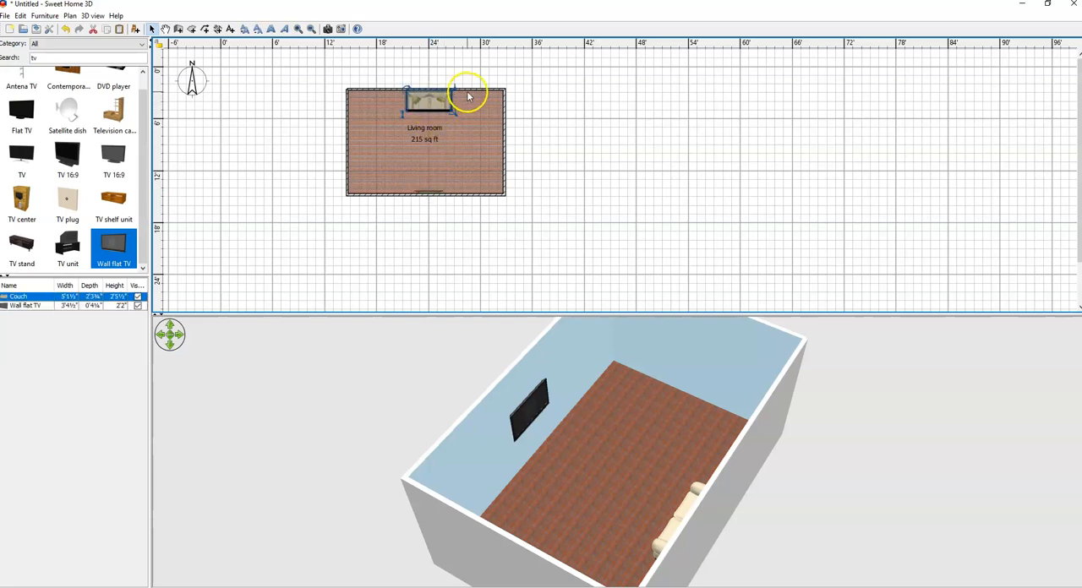
click(433, 193)
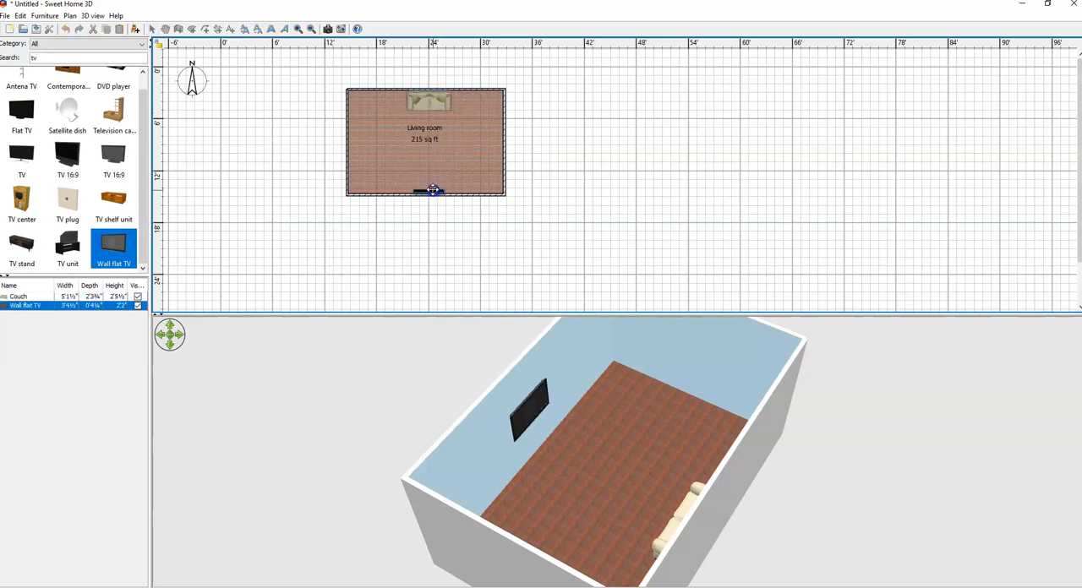
click(505, 156)
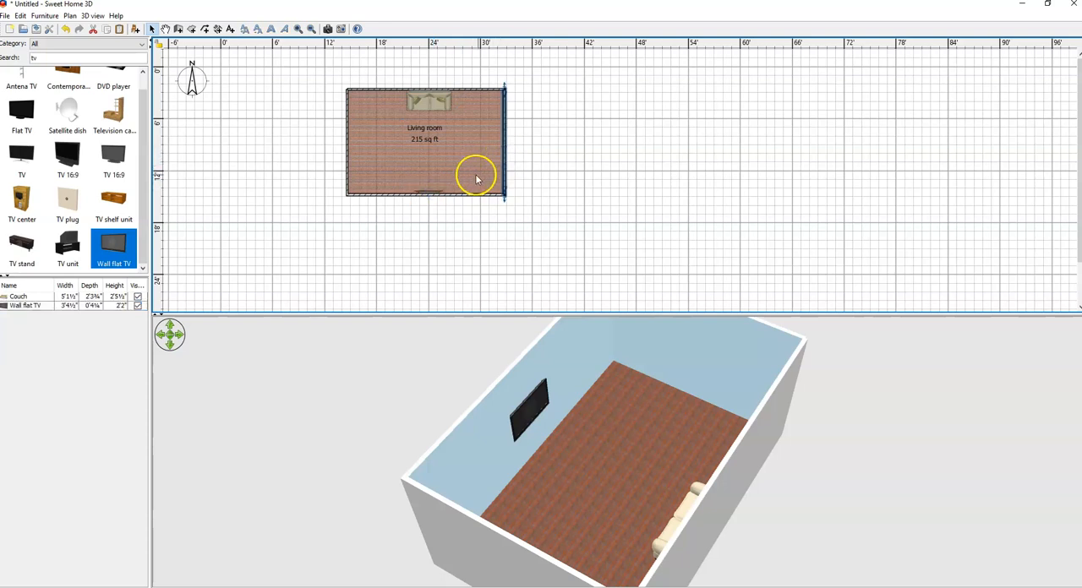
Step: Resize the wall flat TV in the plan to 4' wide and 0'3" deep
click(433, 193)
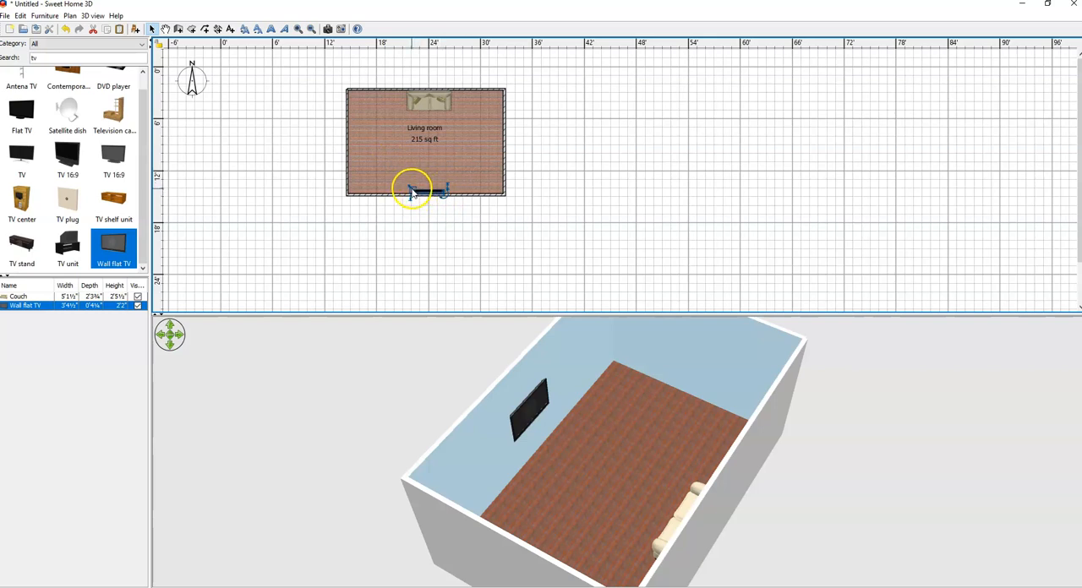
click(299, 30)
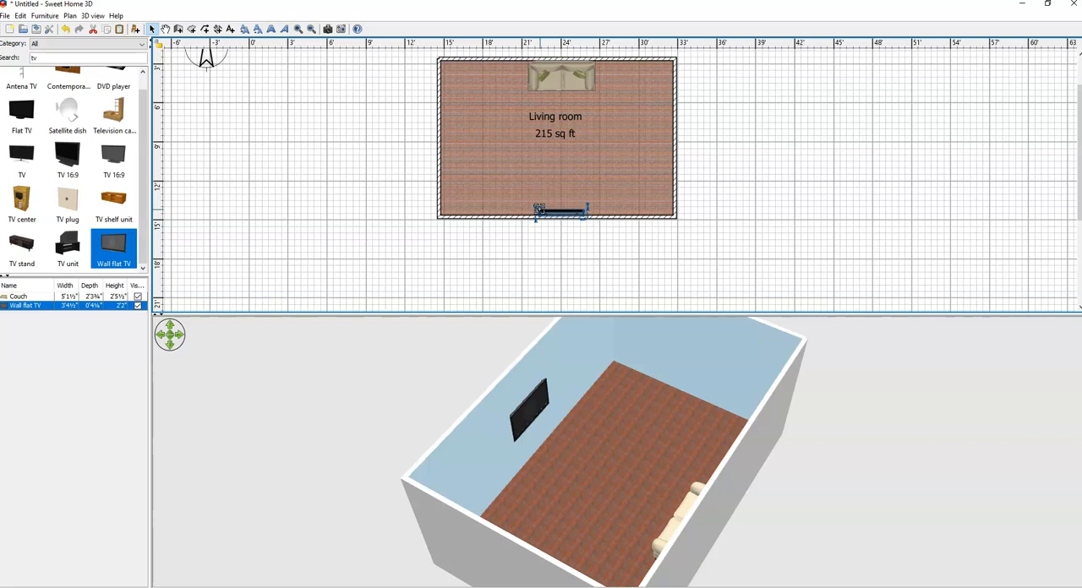
mouse_move(538, 209)
mouse_down()
mouse_move(527, 201)
mouse_move(547, 212)
mouse_move(553, 140)
mouse_move(542, 211)
mouse_move(530, 211)
mouse_up()
click(542, 241)
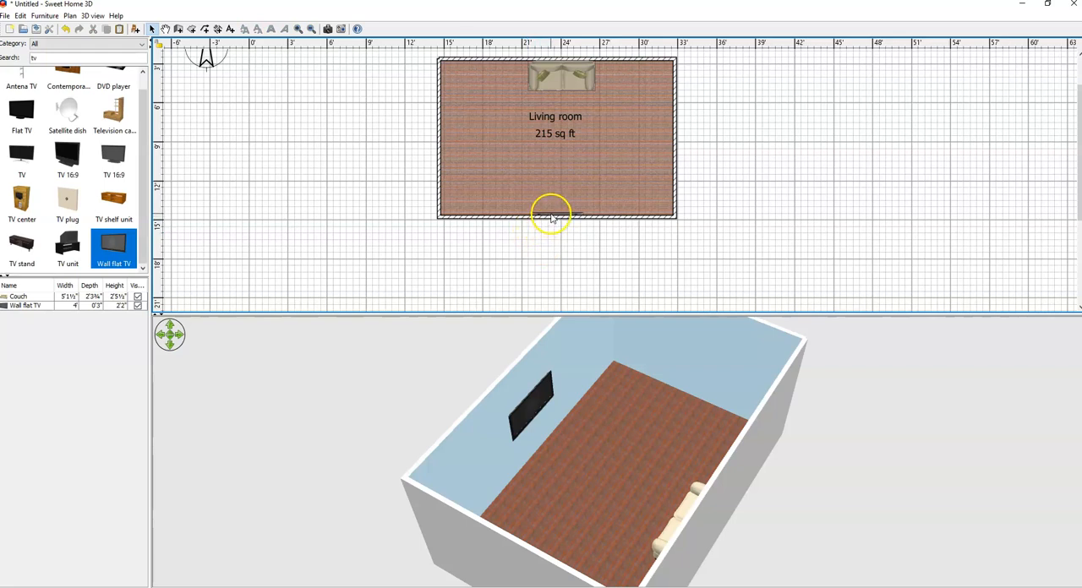
Step: Set the wall flat TV's width to 4'11¾" in its furniture properties
click(551, 216)
double_click(550, 212)
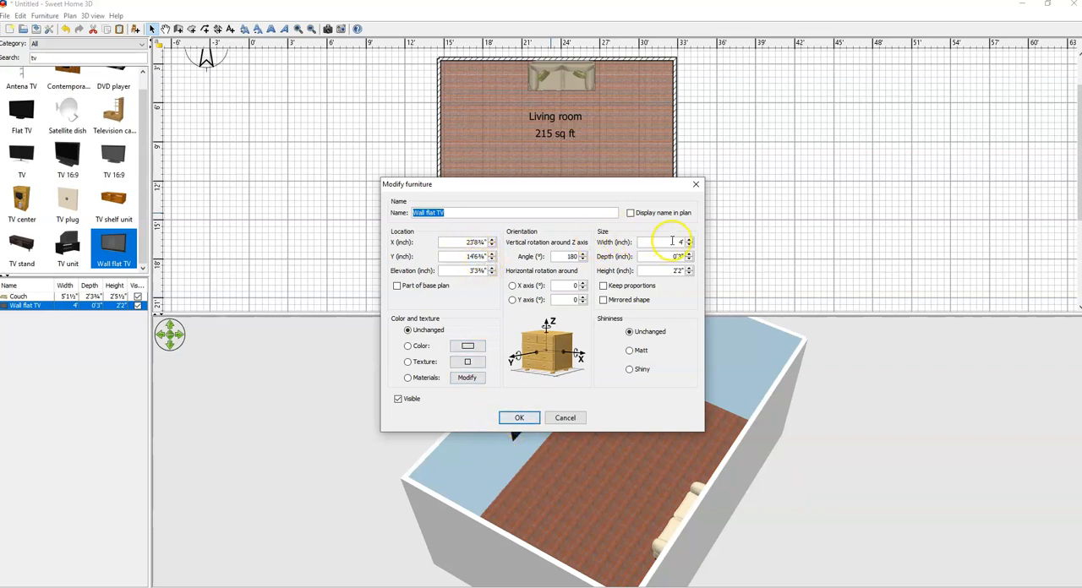
drag(600, 183, 660, 97)
click(749, 158)
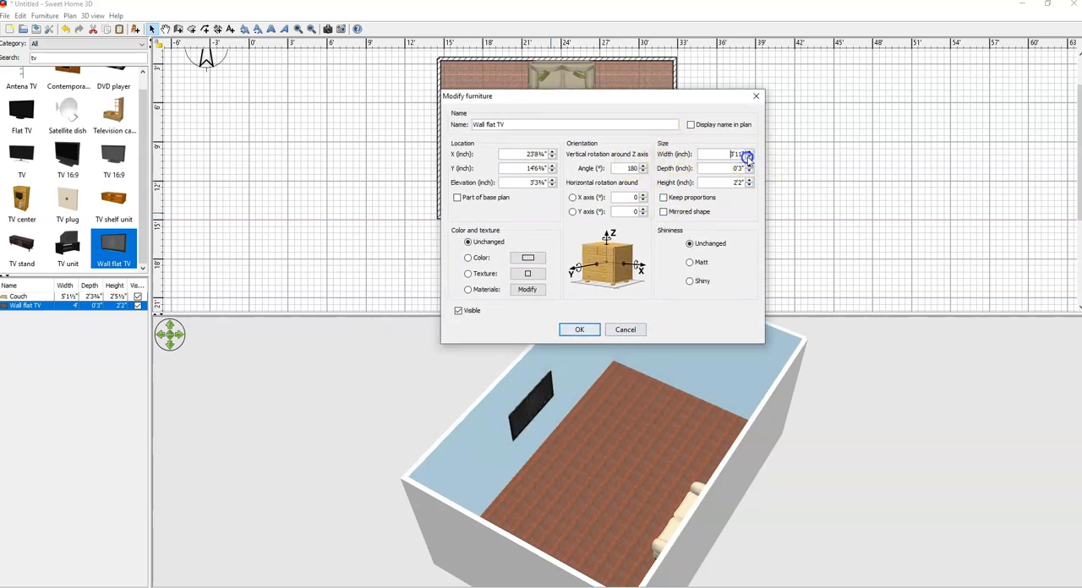
click(748, 157)
click(749, 156)
click(750, 156)
click(727, 154)
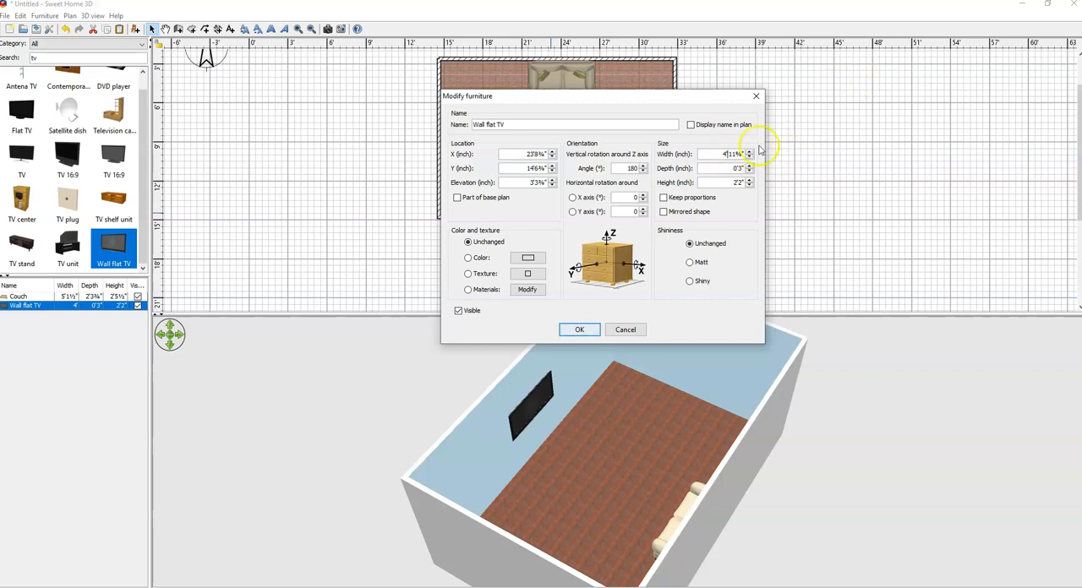
click(580, 330)
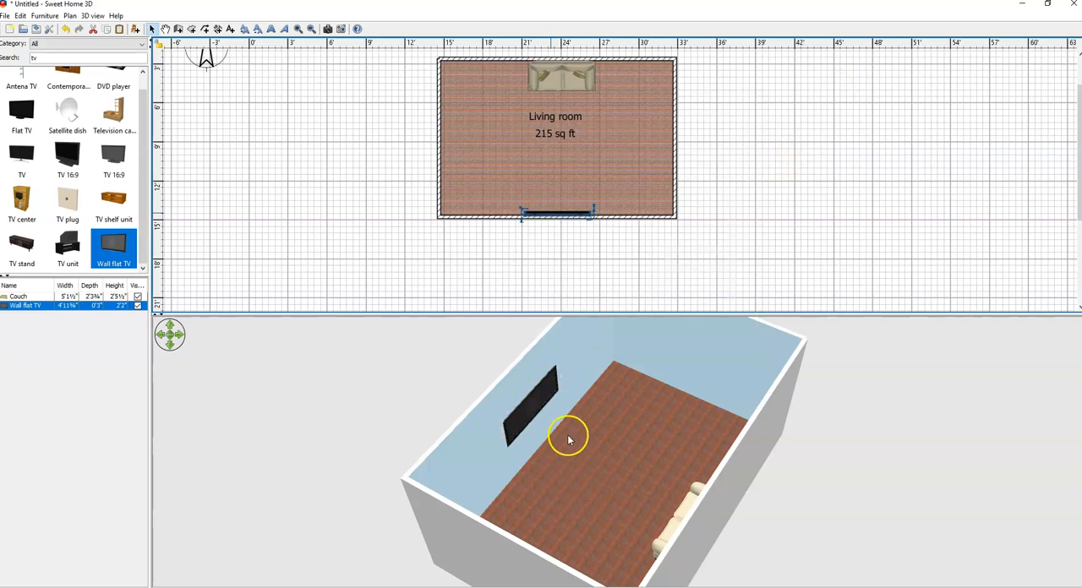
click(603, 123)
click(576, 80)
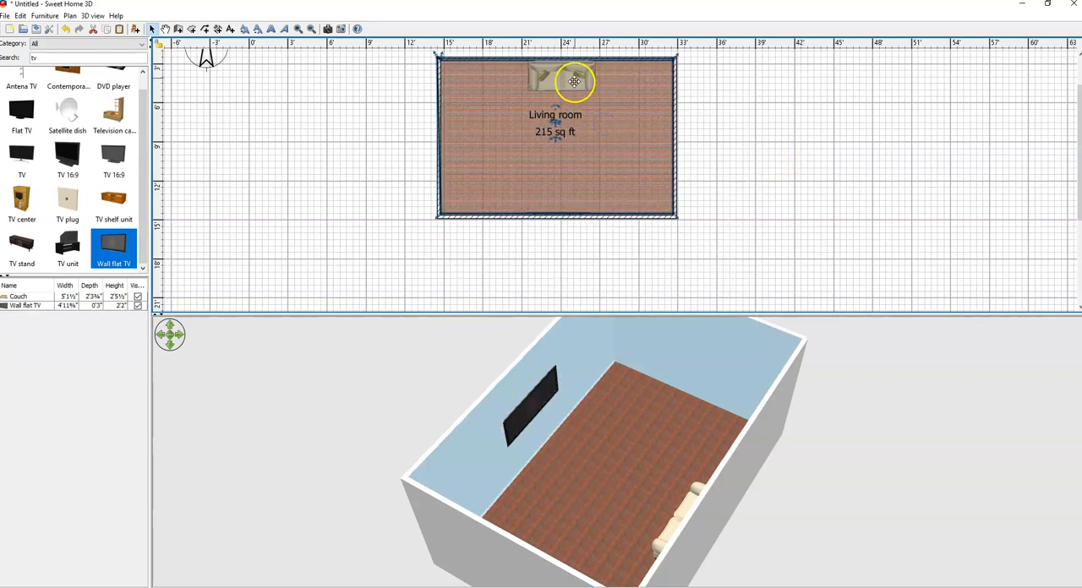
key(ctrl+z)
Step: Recolor the whole couch pink with the color #FF49DB and inspect it in the 3D view
double_click(569, 82)
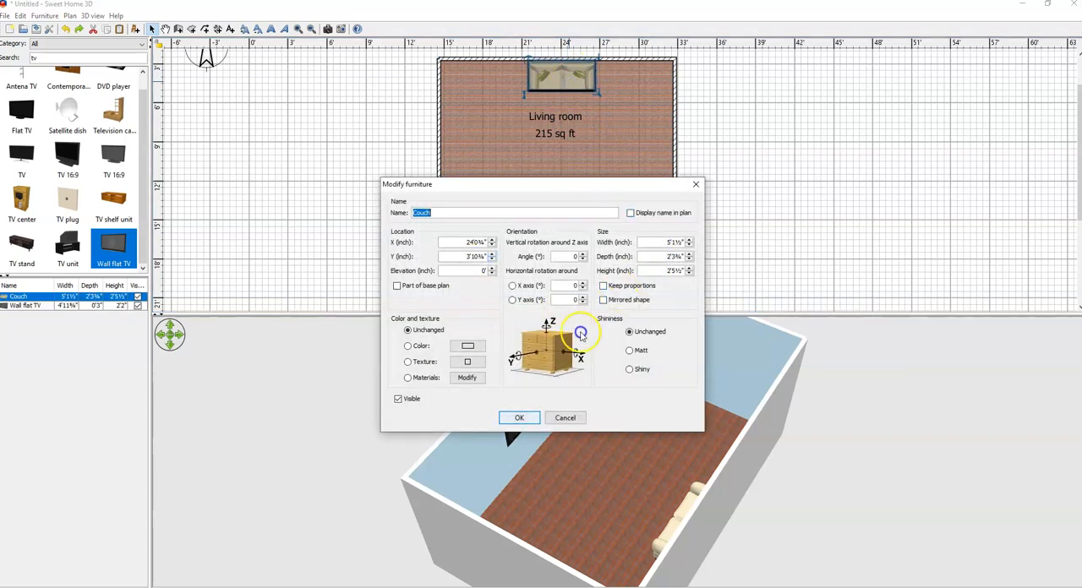
drag(594, 195, 894, 103)
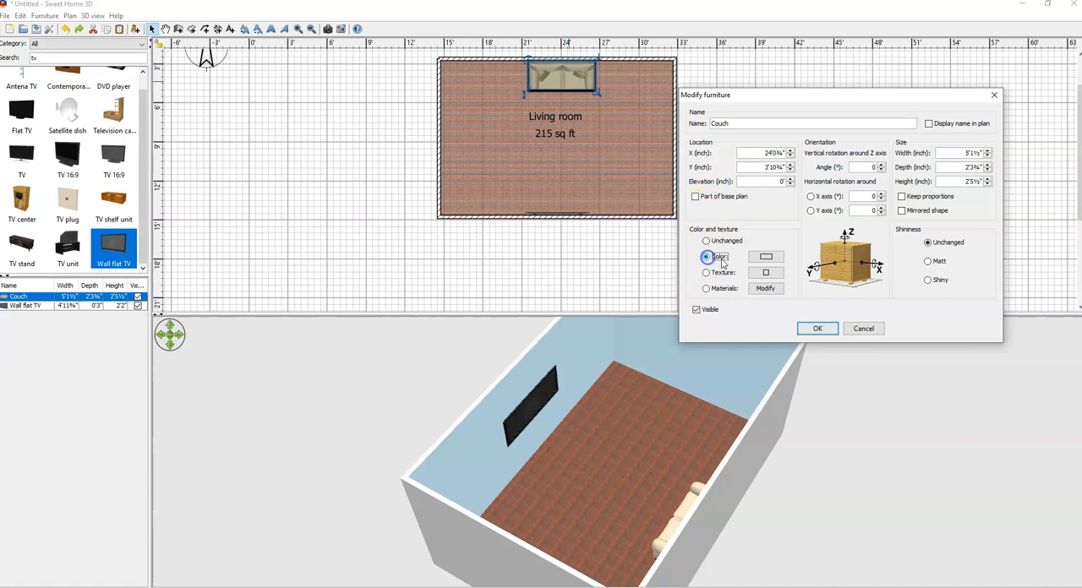
click(766, 256)
click(763, 264)
click(702, 350)
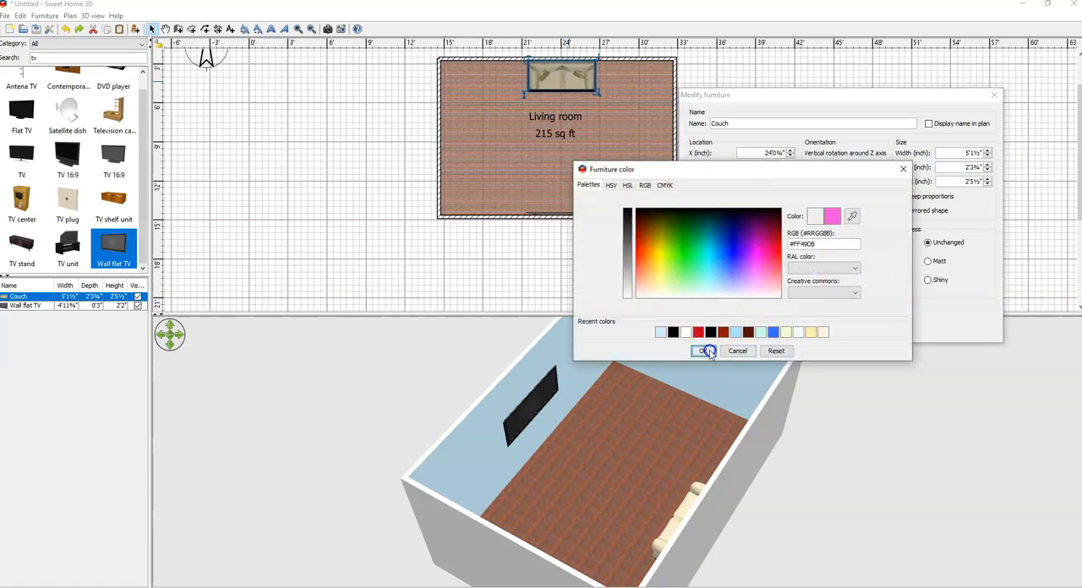
click(813, 327)
drag(611, 483, 657, 485)
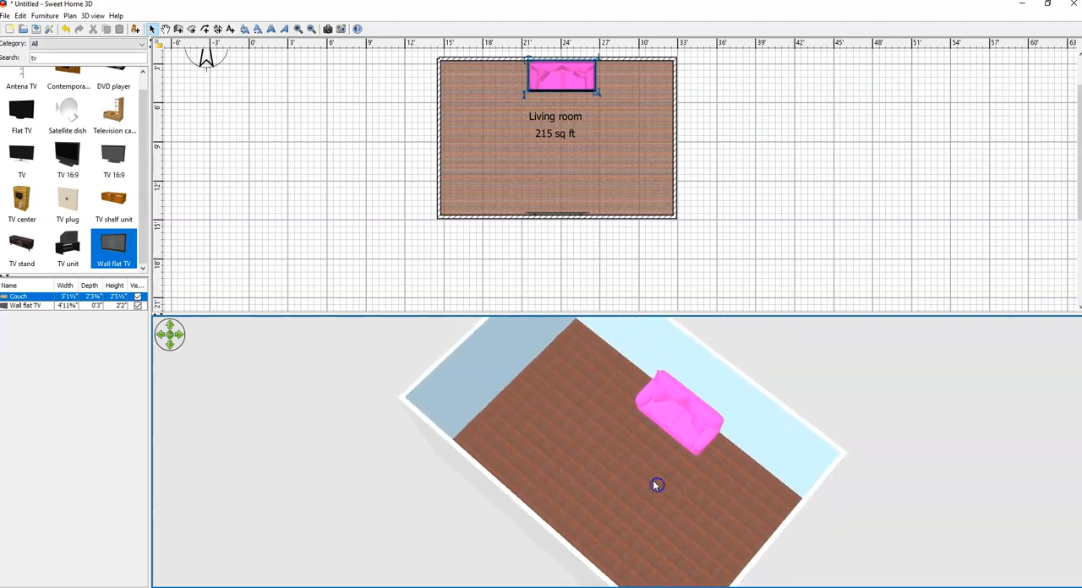
Step: Switch the couch from a single color to its model materials, leaving Sand, circulargreen and woodfeet unchanged
double_click(571, 82)
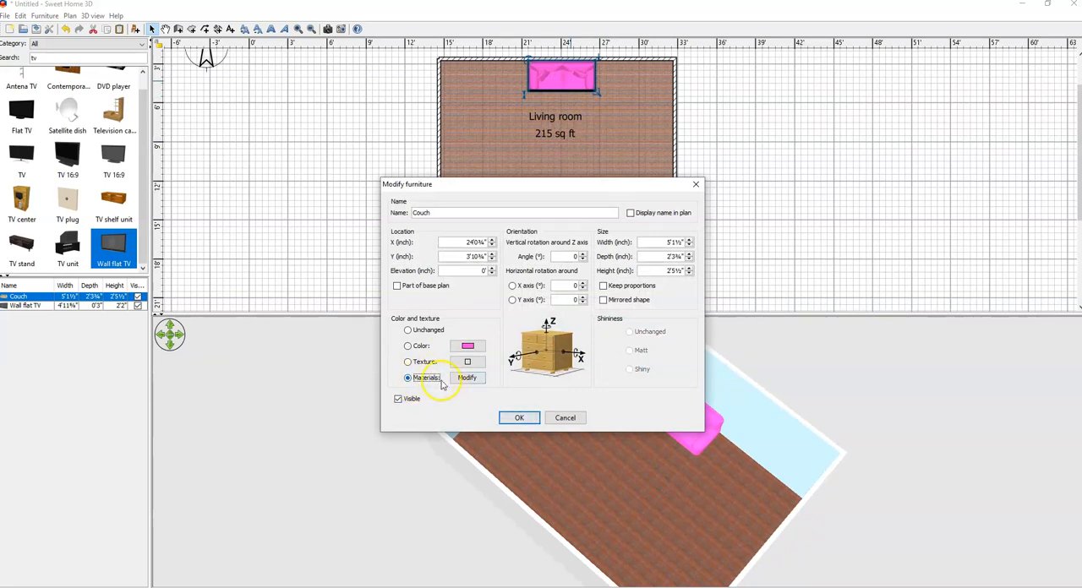
click(465, 378)
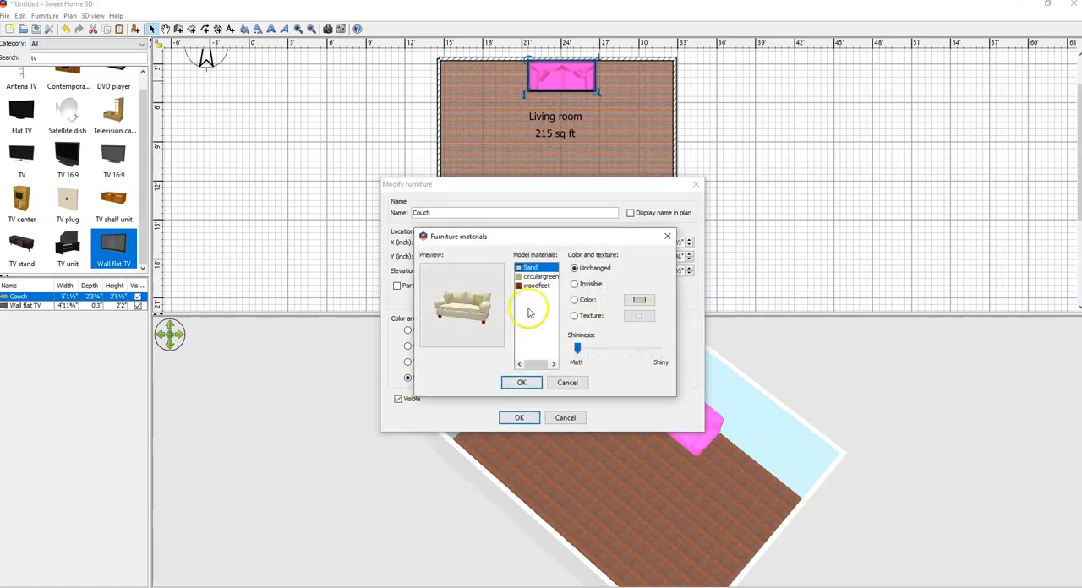
click(542, 277)
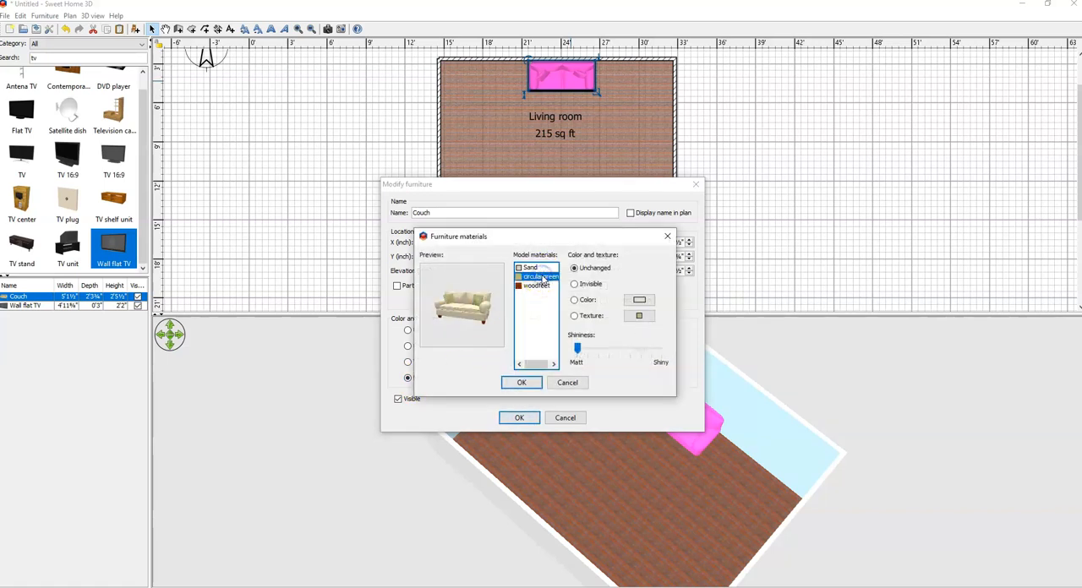
click(541, 287)
click(541, 278)
click(530, 267)
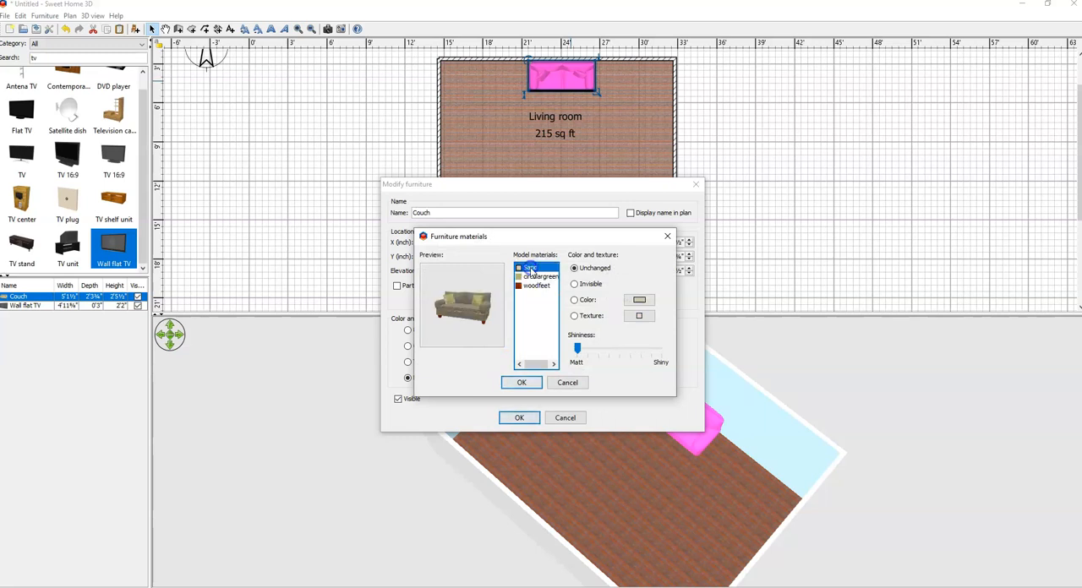
click(514, 382)
click(510, 418)
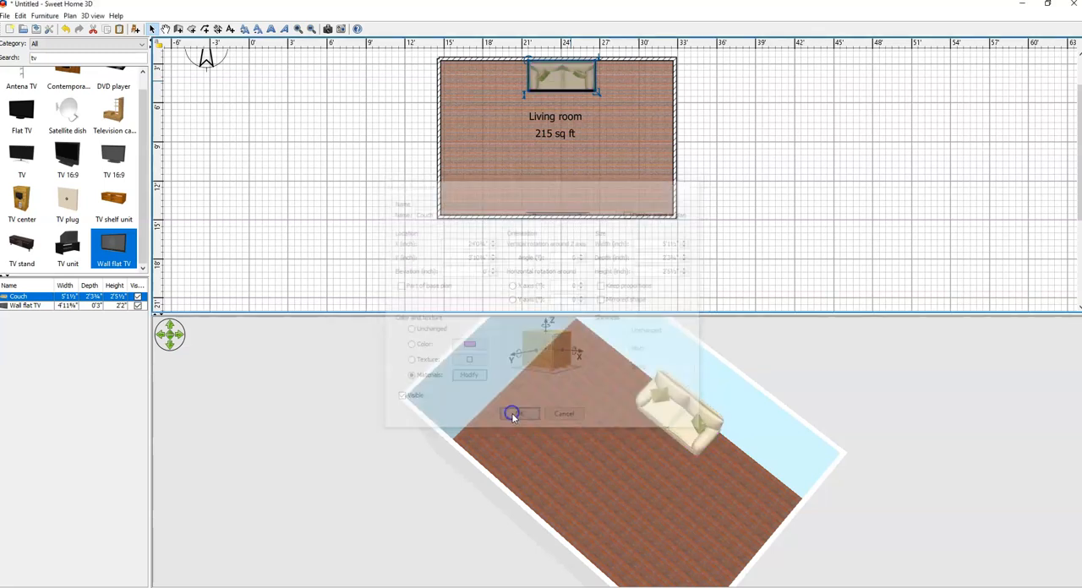
drag(650, 451, 664, 477)
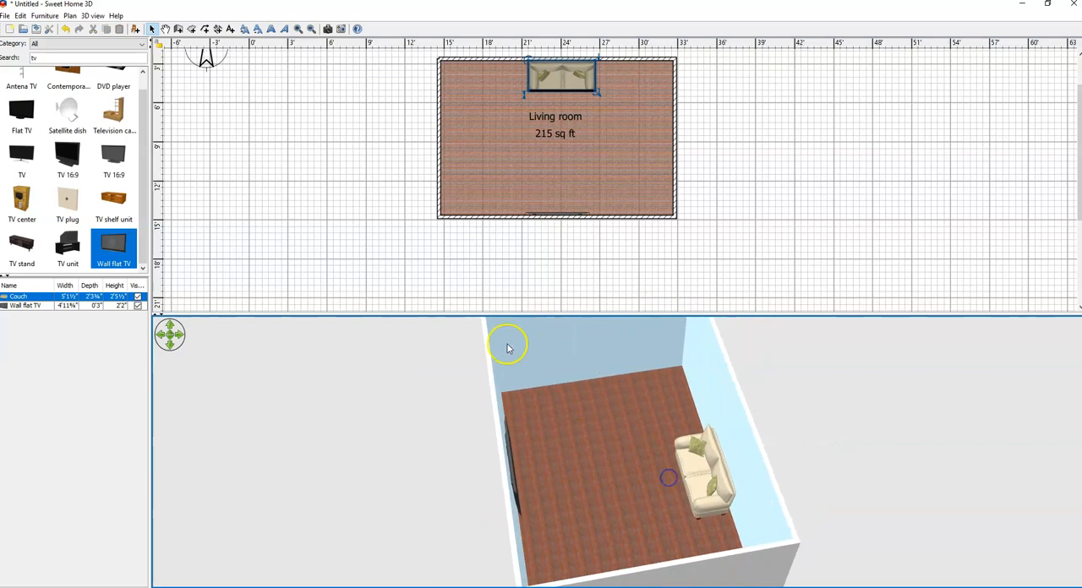
Step: Search the furniture catalog for "coffe" and place a wooden coffee table in front of the couch
double_click(32, 58)
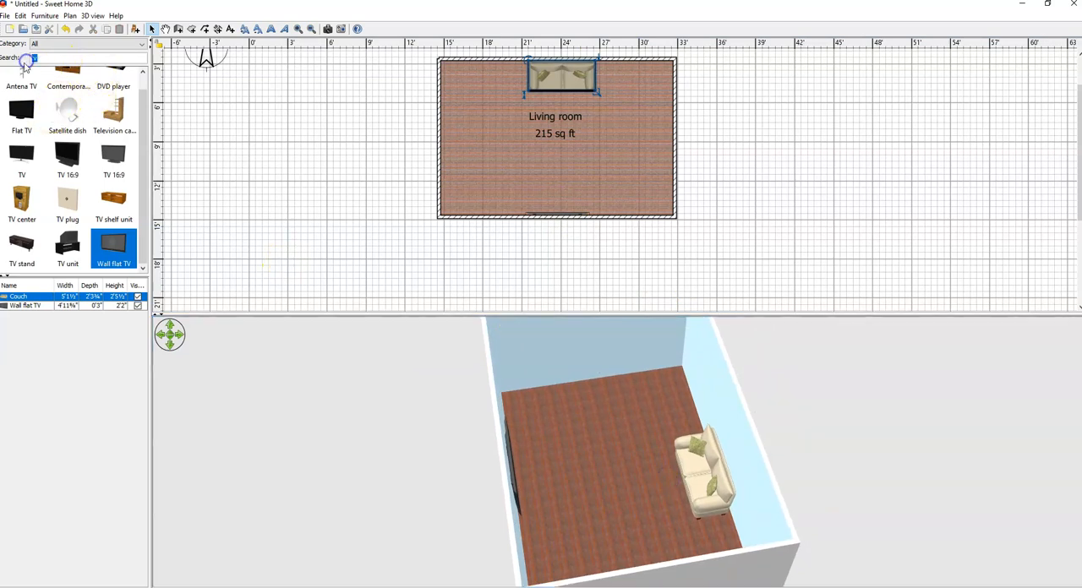
text(co)
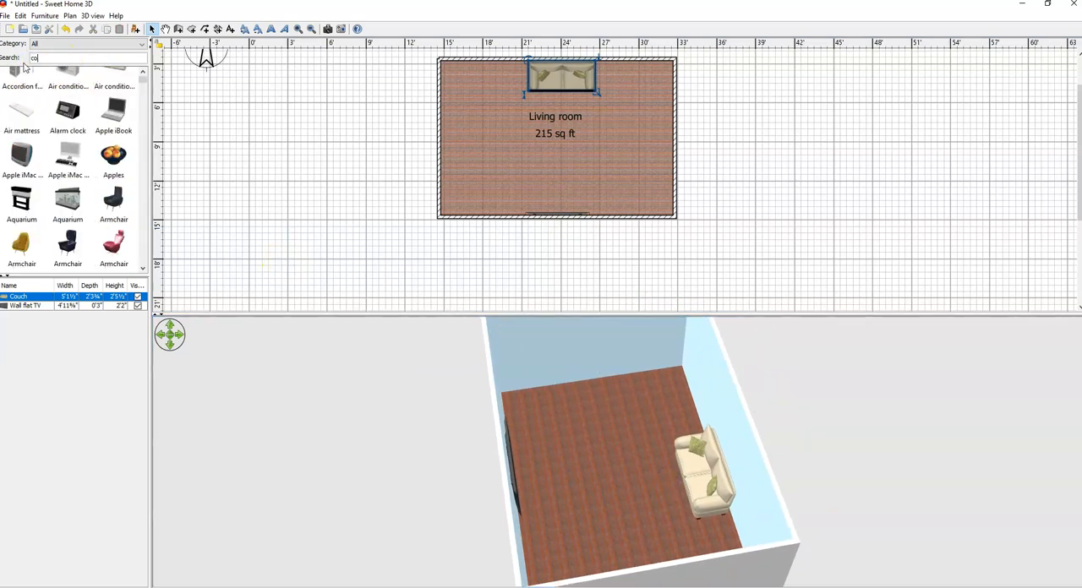
text(ffe)
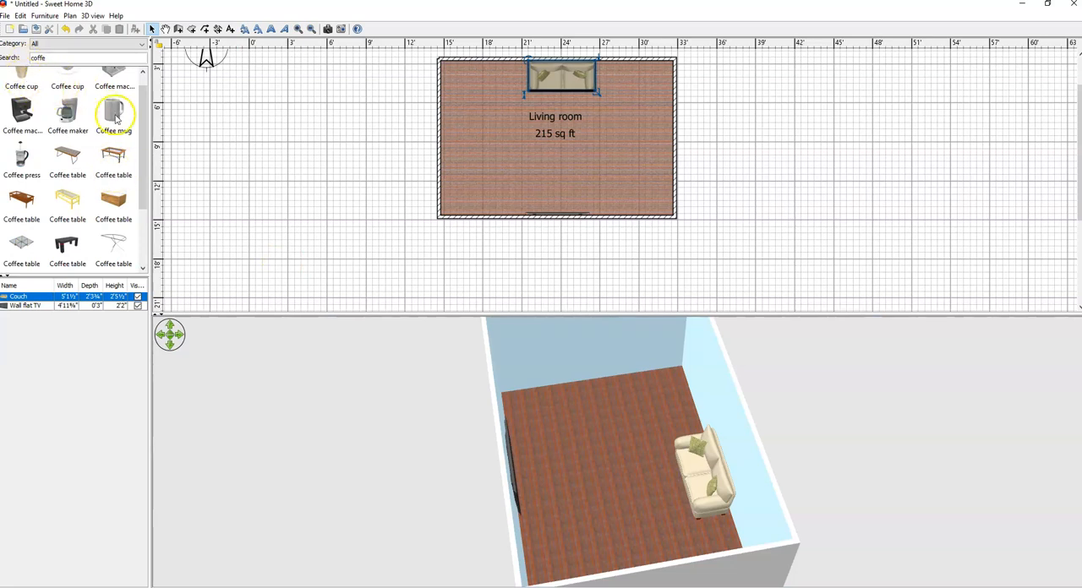
drag(143, 134, 143, 135)
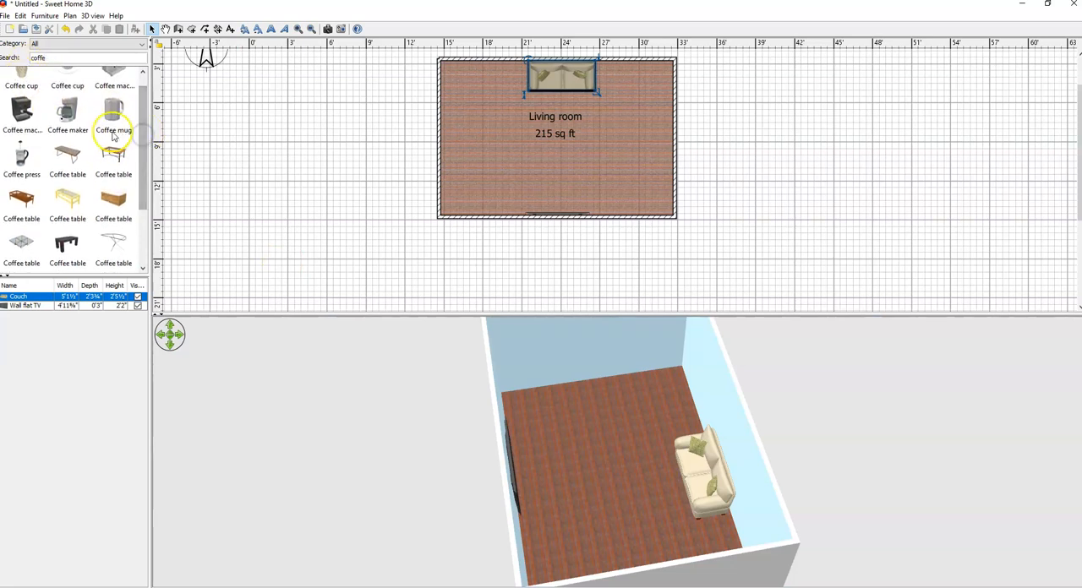
drag(21, 200, 533, 113)
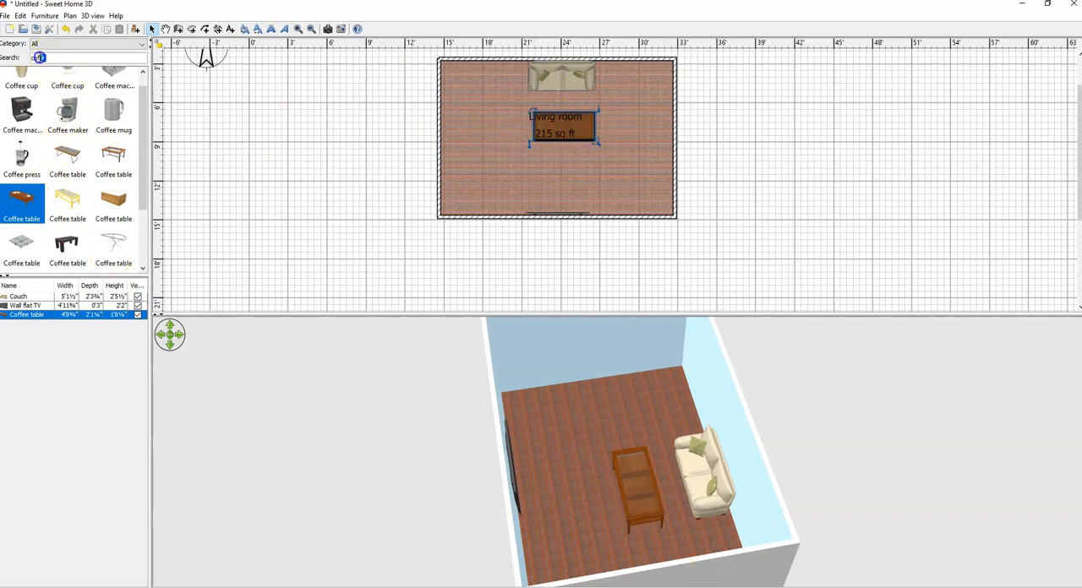
Step: Search the furniture catalog for "plant" and place a Ficus against the north wall, west of the couch
text(plant)
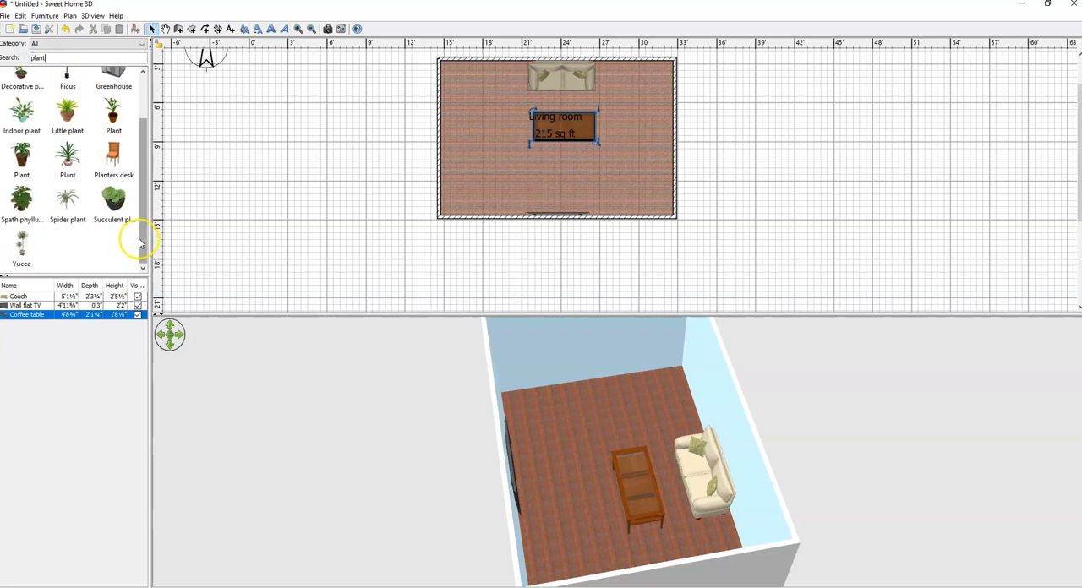
drag(143, 234, 144, 225)
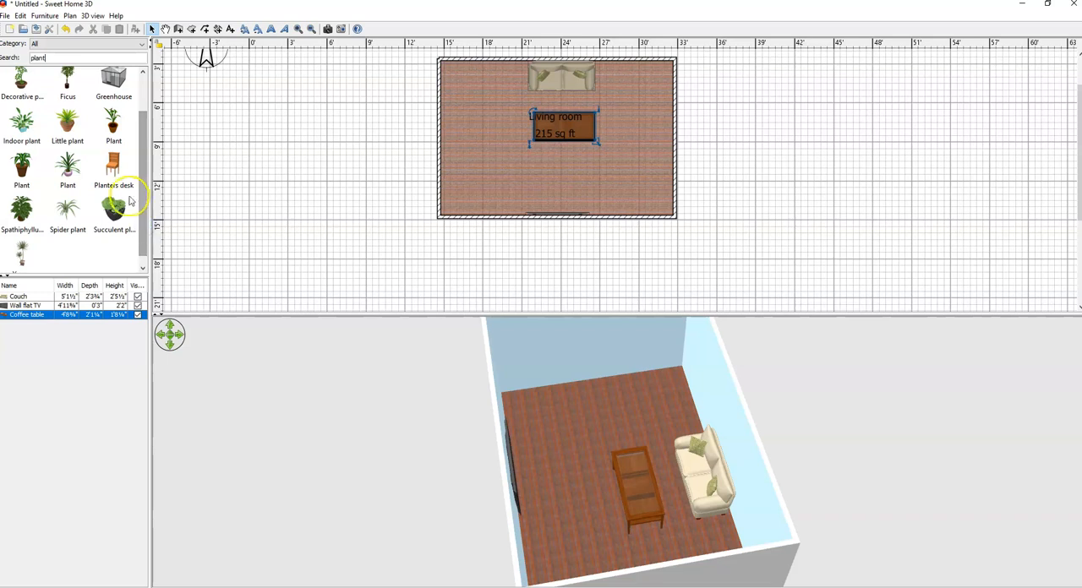
drag(69, 91, 480, 68)
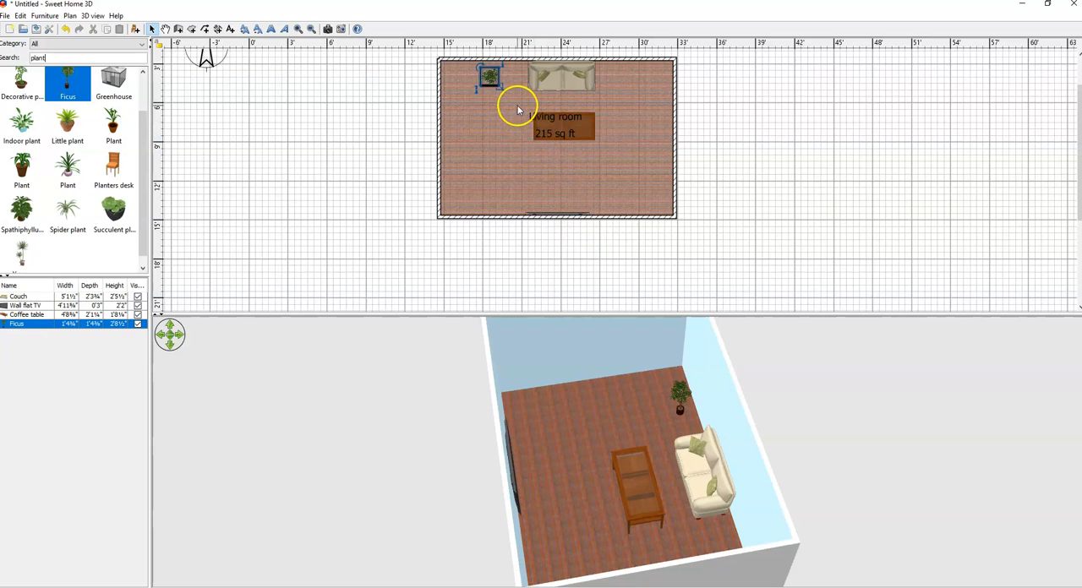
Step: Enlarge the ficus in the plan to 2'10" wide and 2'3" deep, and check it in 3D
drag(499, 86, 519, 99)
click(502, 160)
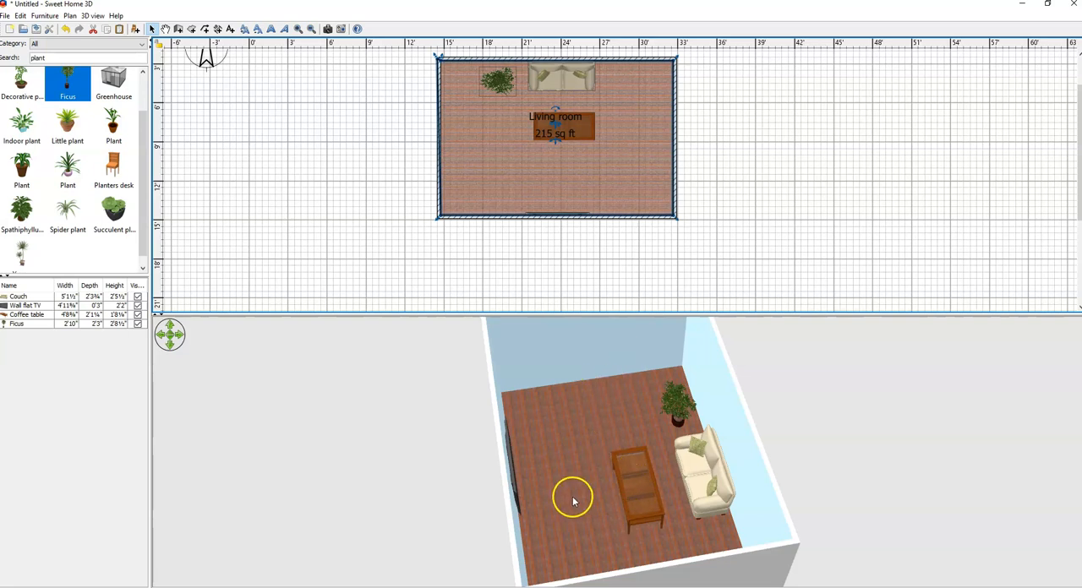
drag(685, 499, 794, 498)
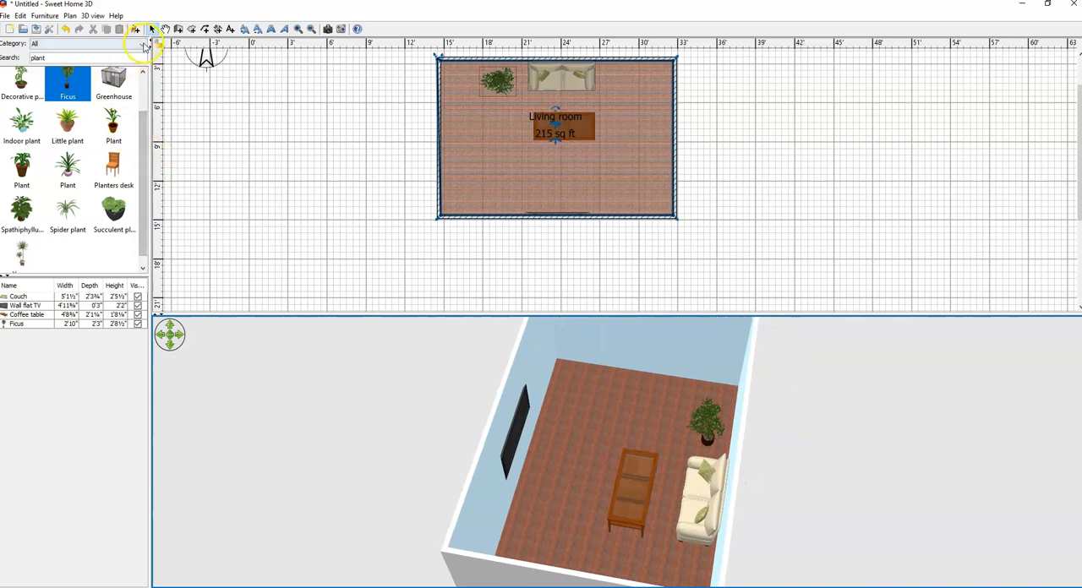
Step: Restrict the furniture catalog to the Doors and windows category and clear the search text
click(104, 44)
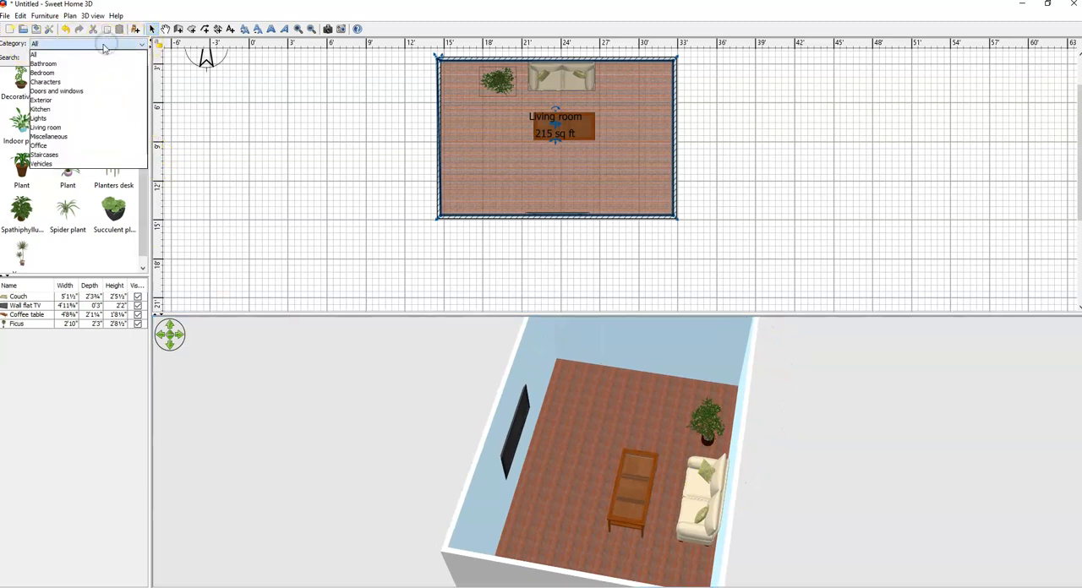
click(80, 92)
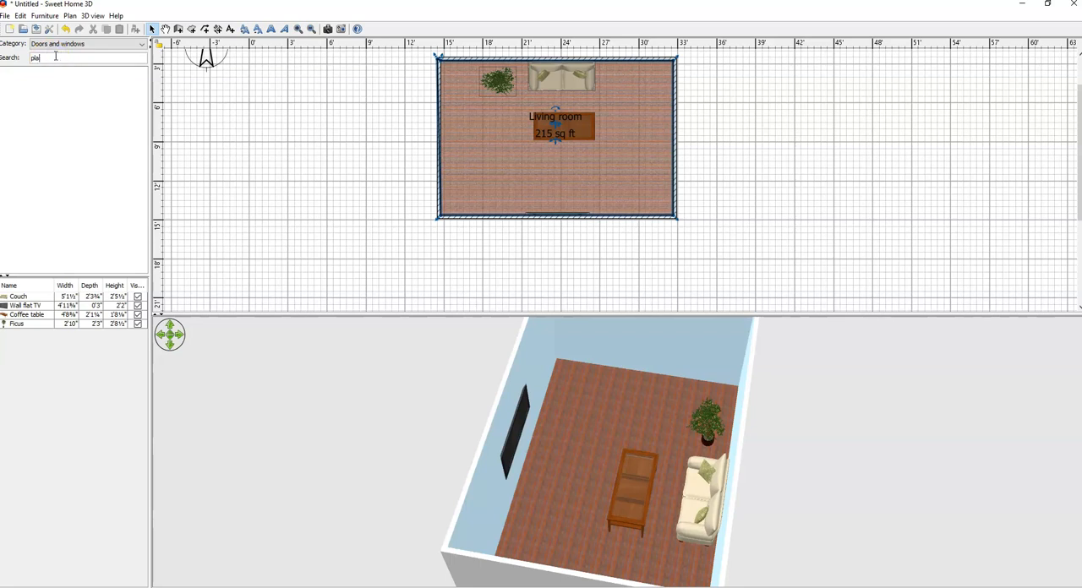
key(BackSpace)
key(BackSpace)
key(BackSpace)
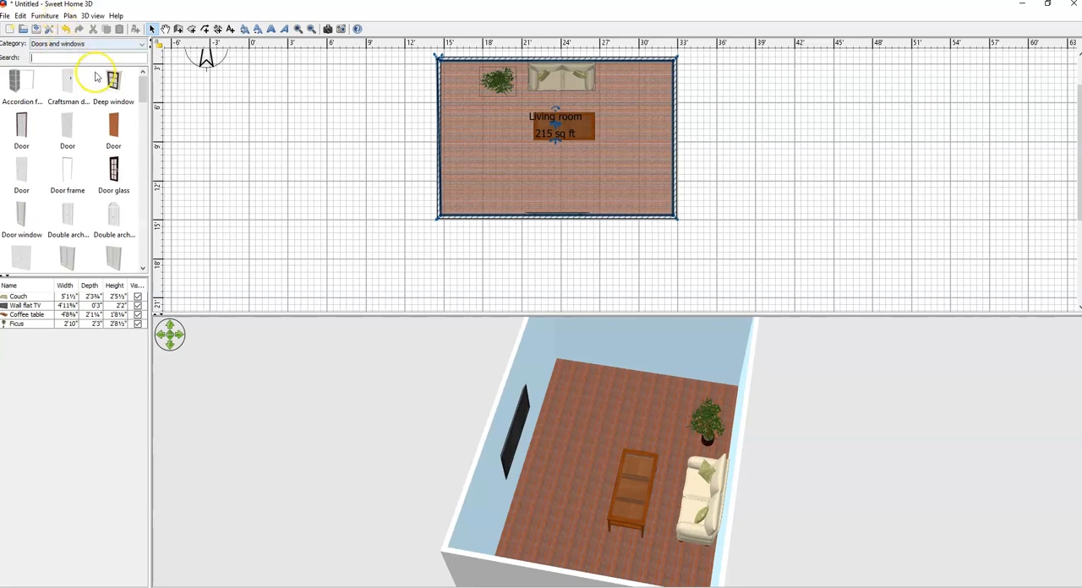
Step: Place the Five panes window with the arched center in the north wall behind the couch and view it in 3D
drag(144, 85, 145, 156)
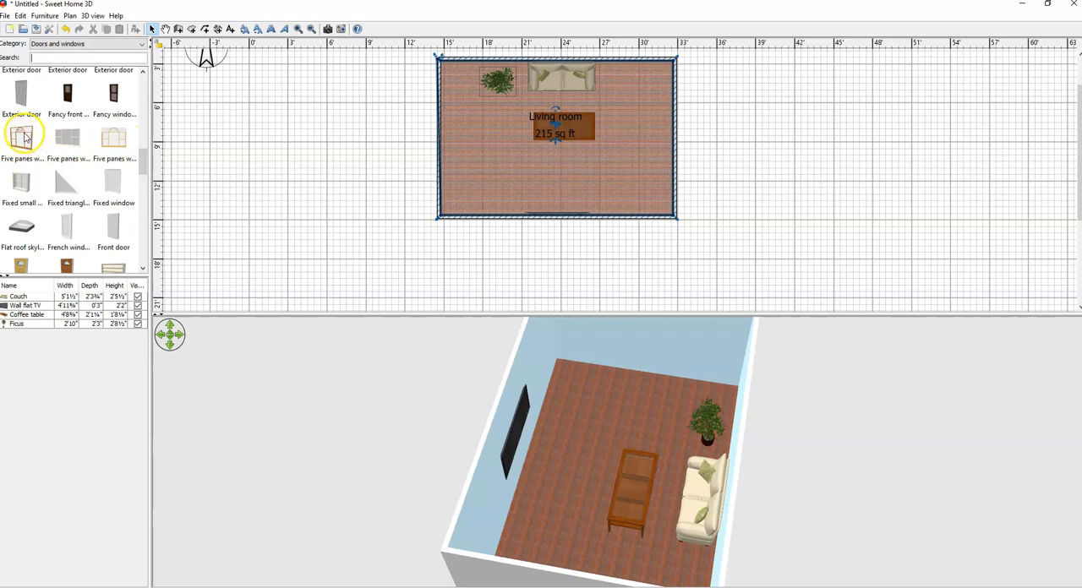
mouse_move(25, 141)
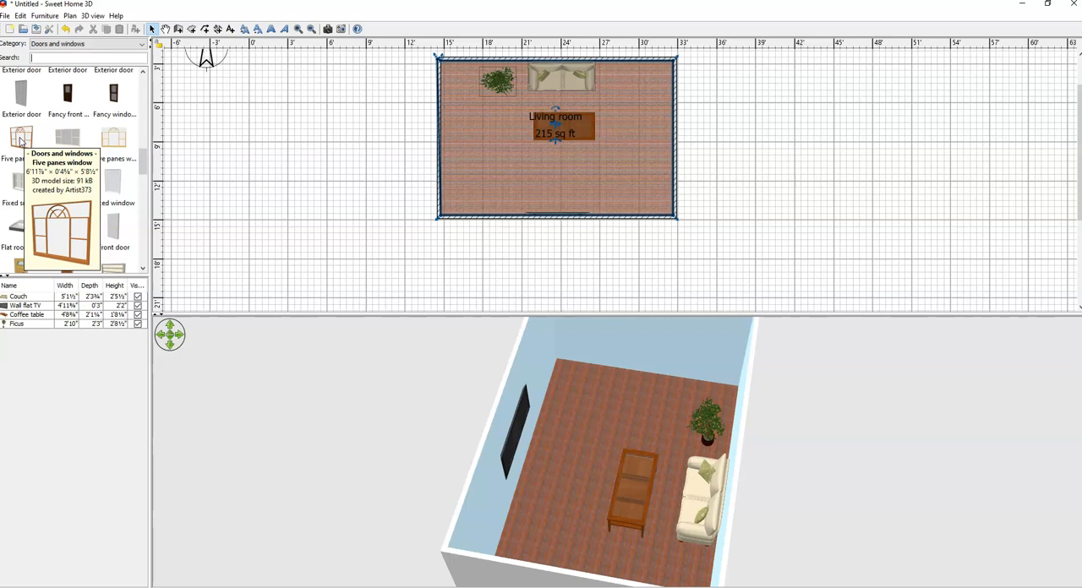
drag(21, 141, 521, 61)
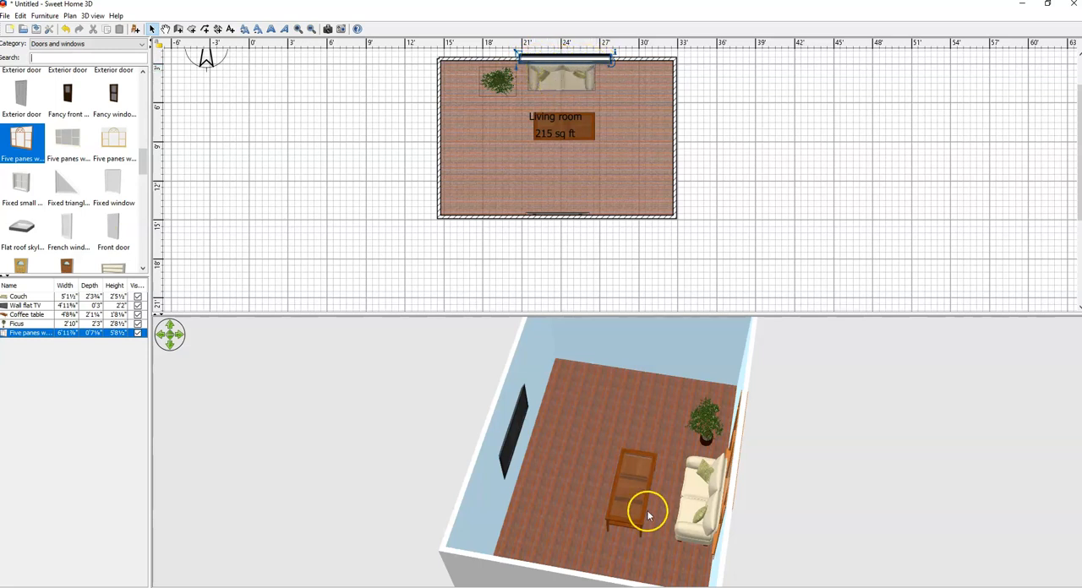
drag(655, 533, 723, 434)
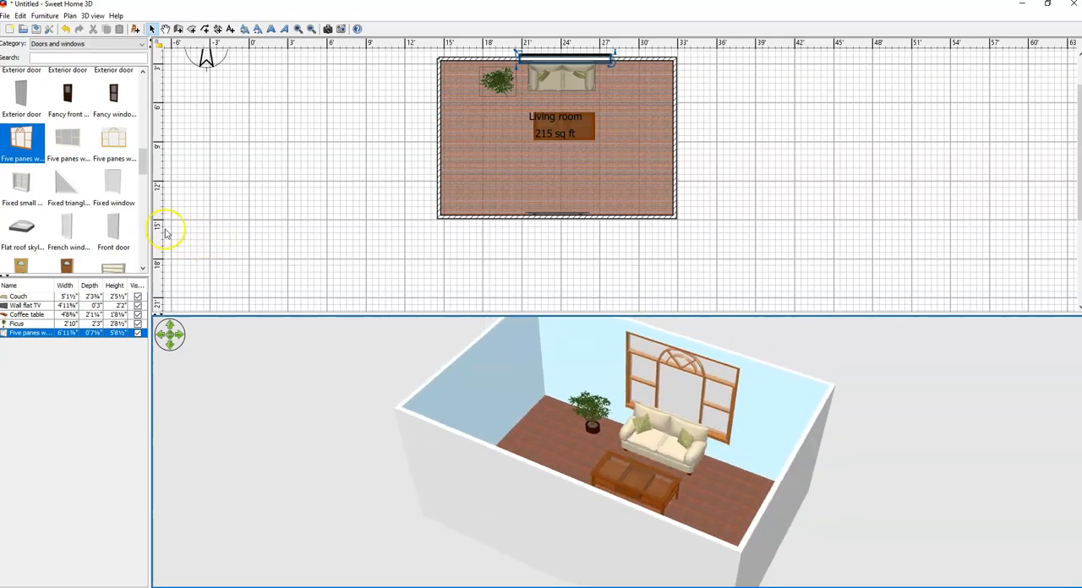
Step: Search the Doors and windows category of the furniture catalog for "window" and browse to the Fixed window models
drag(148, 163, 146, 110)
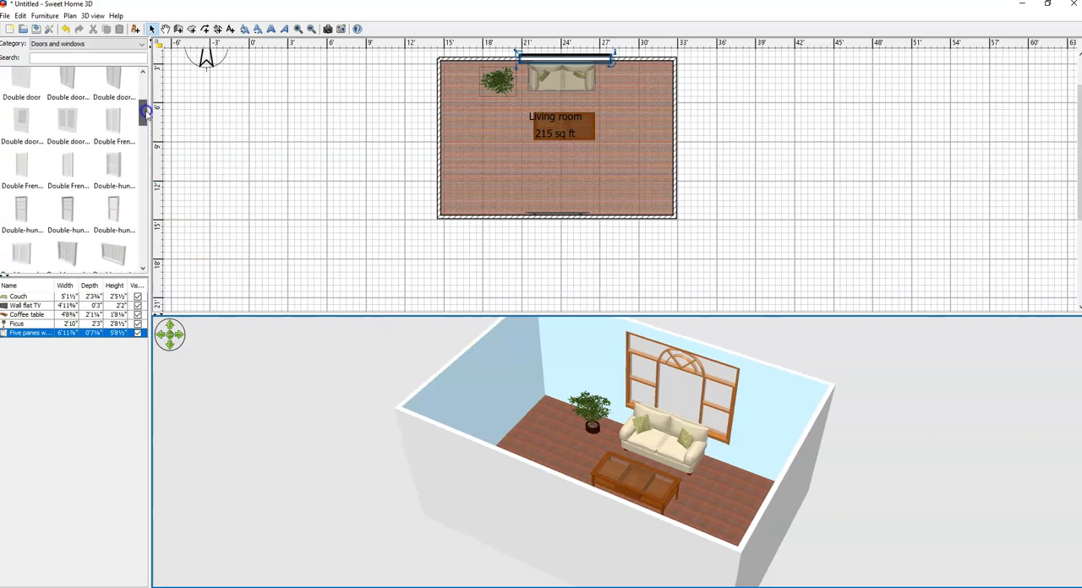
click(76, 60)
text(window)
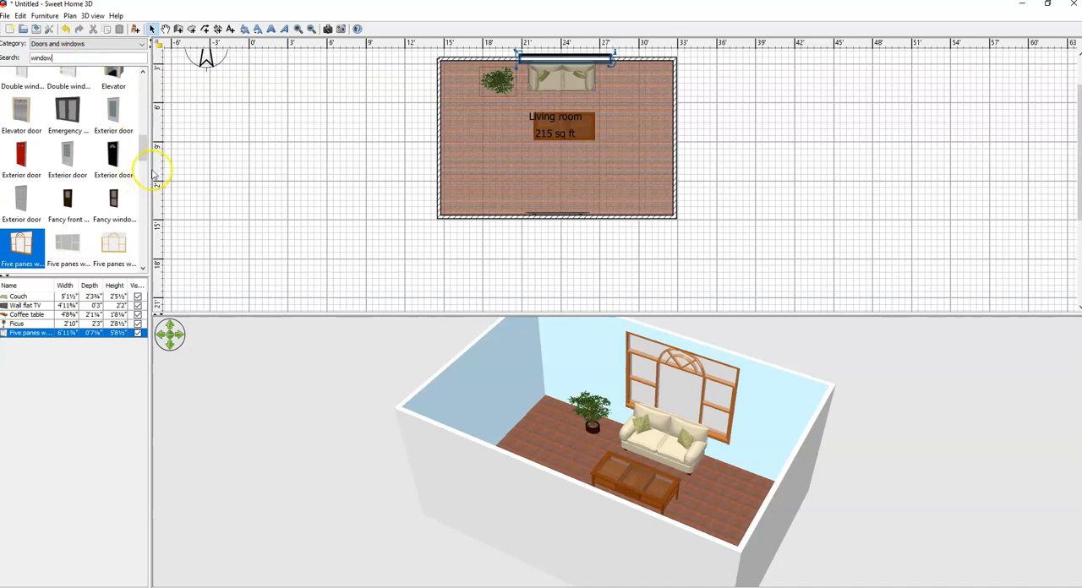
drag(143, 144, 145, 155)
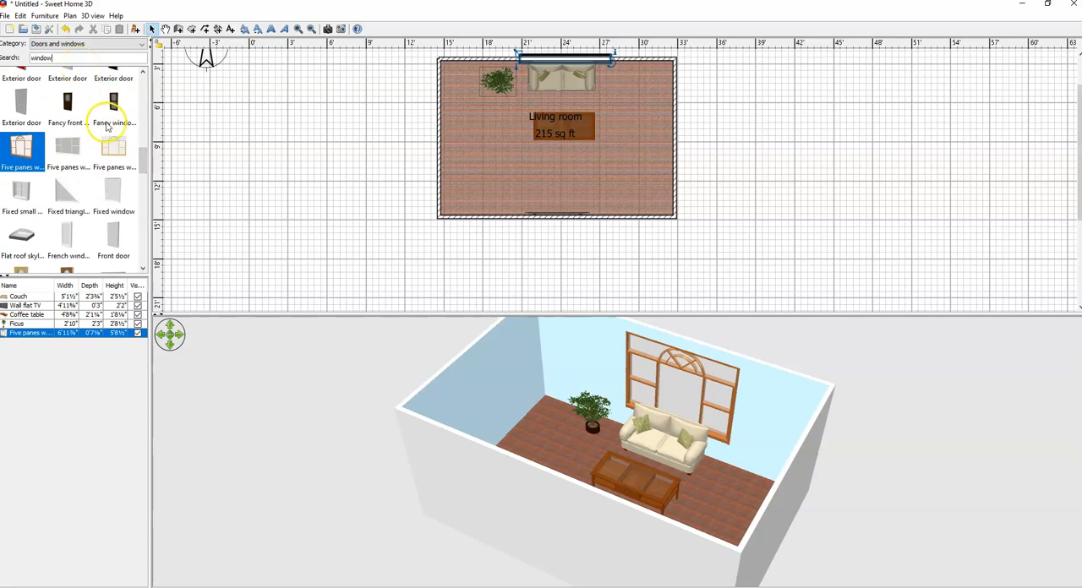
mouse_move(144, 163)
mouse_down()
mouse_move(145, 179)
mouse_move(148, 155)
mouse_up()
Step: Place one Fixed window midway along the west wall and another in the south wall, west of the wall flat TV
drag(114, 237, 425, 127)
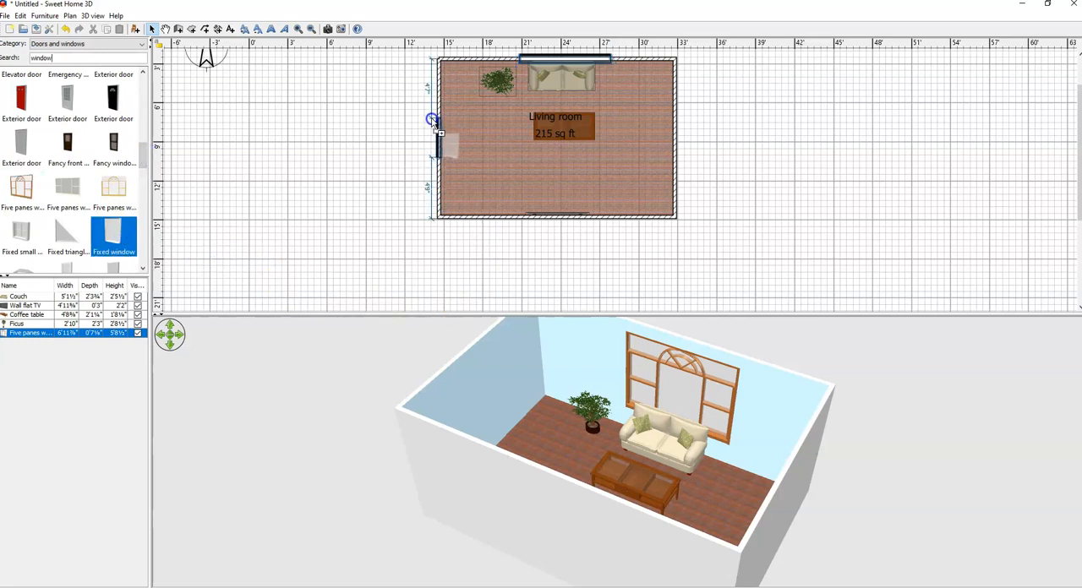
drag(432, 120, 433, 123)
drag(122, 239, 466, 213)
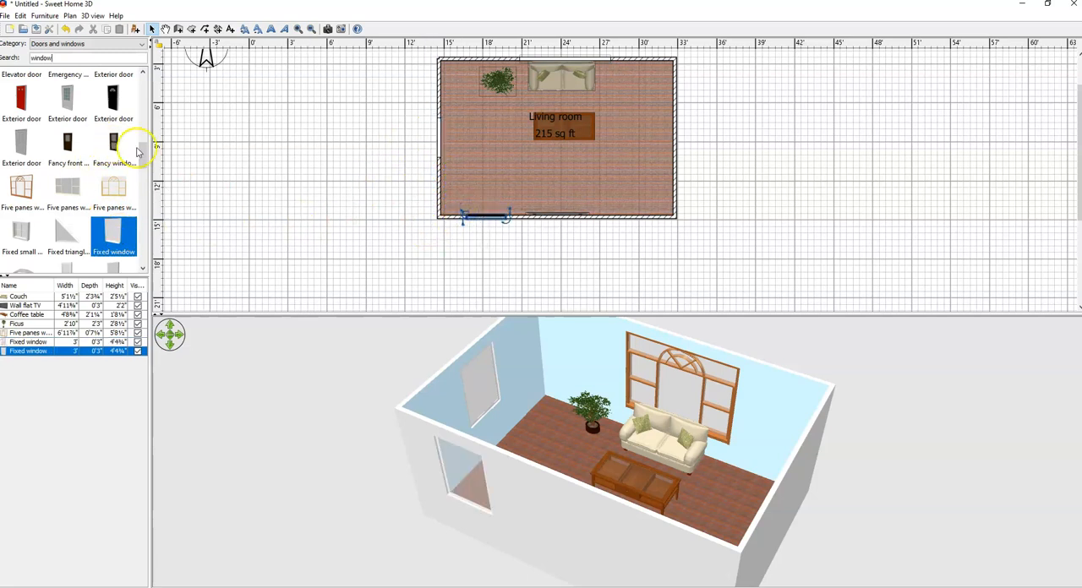
Step: Place the red Exterior door in the east wall, opening into the living room, and check it in 3D
drag(22, 99, 668, 113)
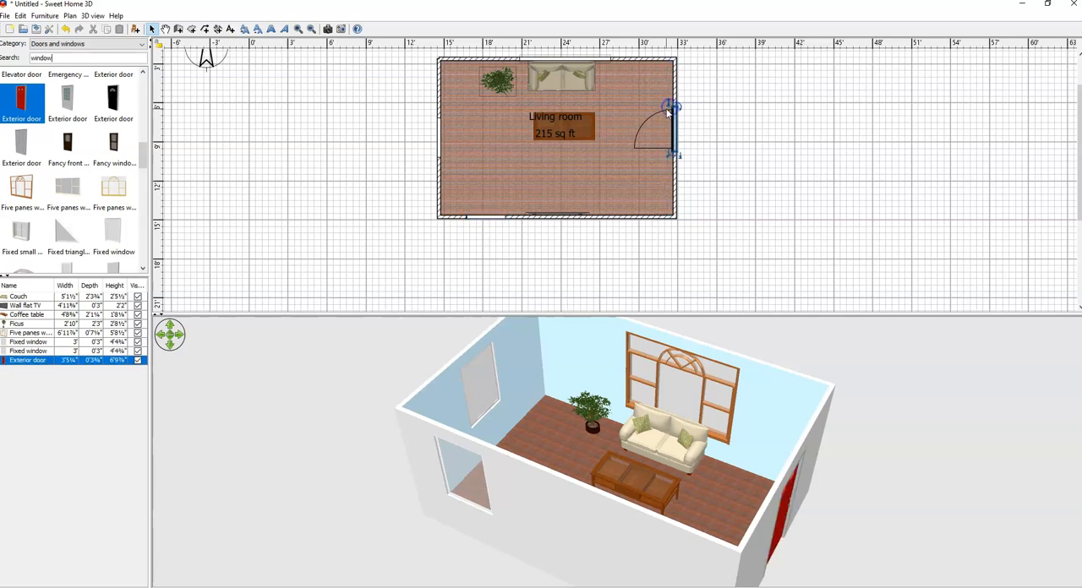
drag(741, 499, 678, 443)
drag(664, 484, 630, 527)
drag(683, 505, 568, 457)
Step: Enlarge the 3D view area and examine the house from outside and above, including its windows and door
drag(694, 314, 687, 226)
scroll(698, 415, down, 7)
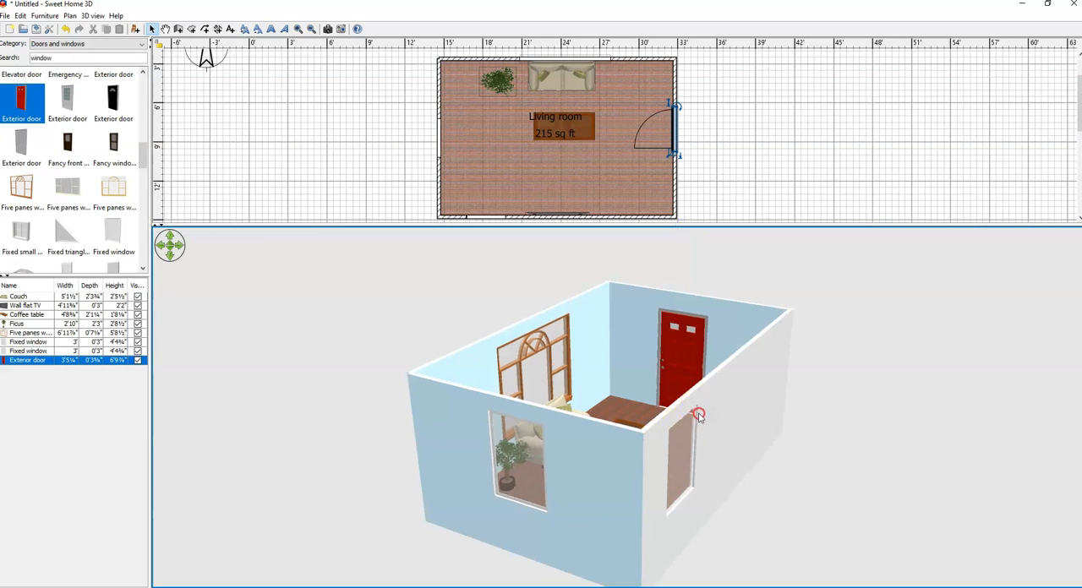
drag(724, 504, 657, 290)
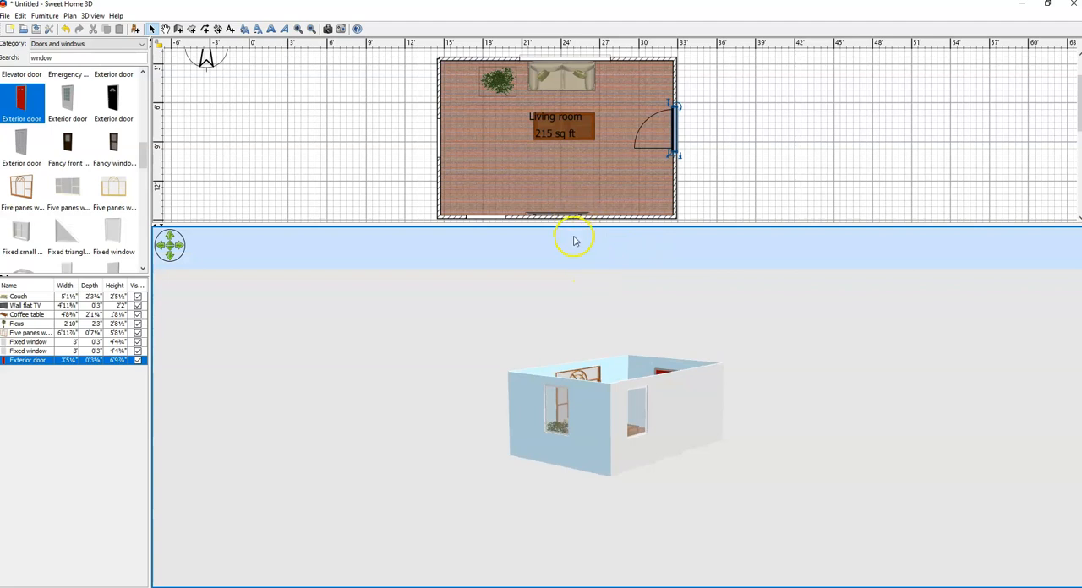
drag(625, 427, 718, 494)
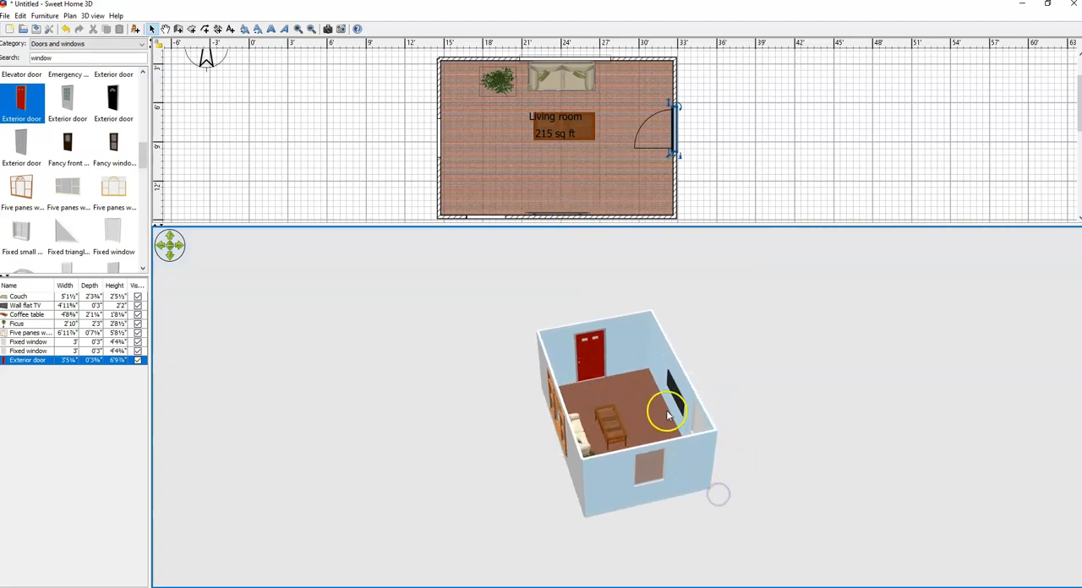
drag(740, 404, 725, 328)
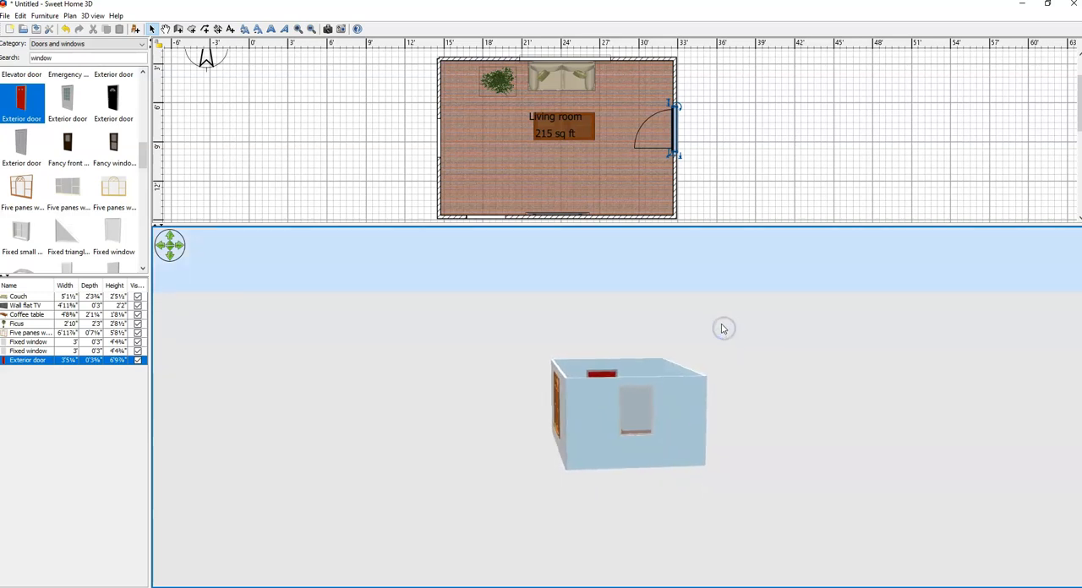
Step: Open the Modify 3D view settings for the ground, sky and 3D rendering
right_click(732, 345)
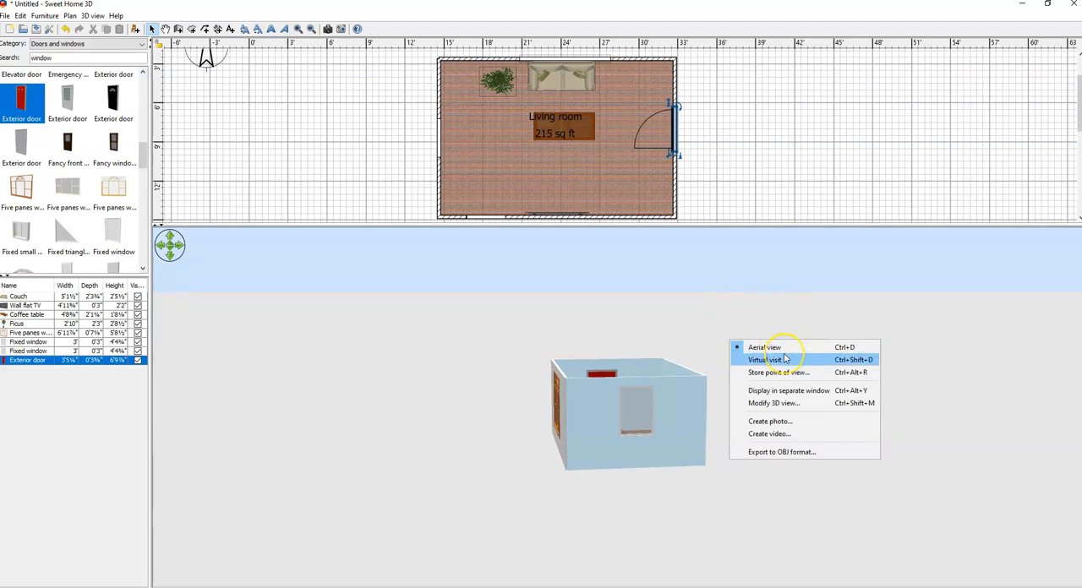
click(785, 409)
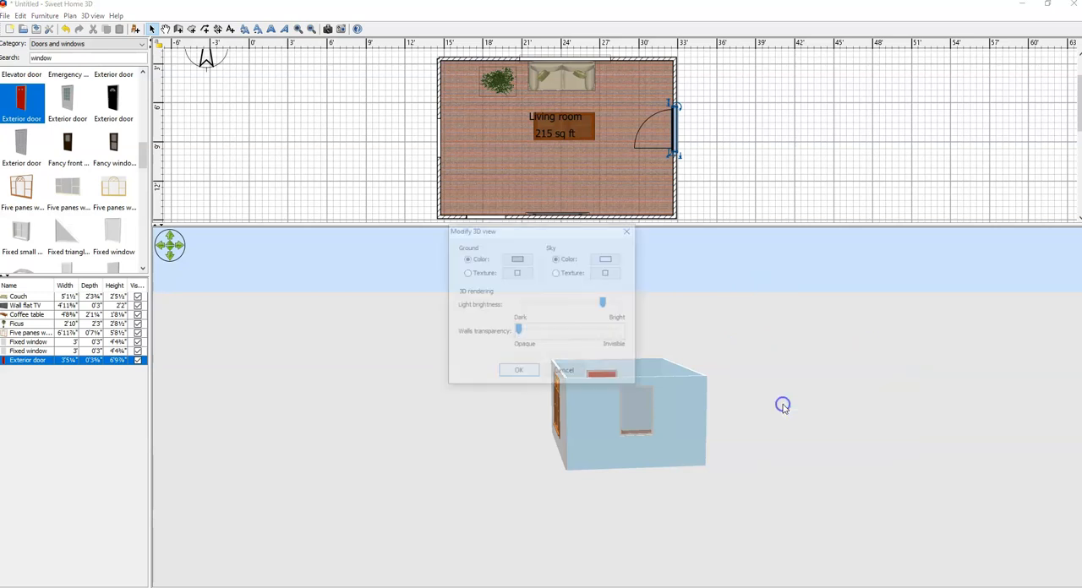
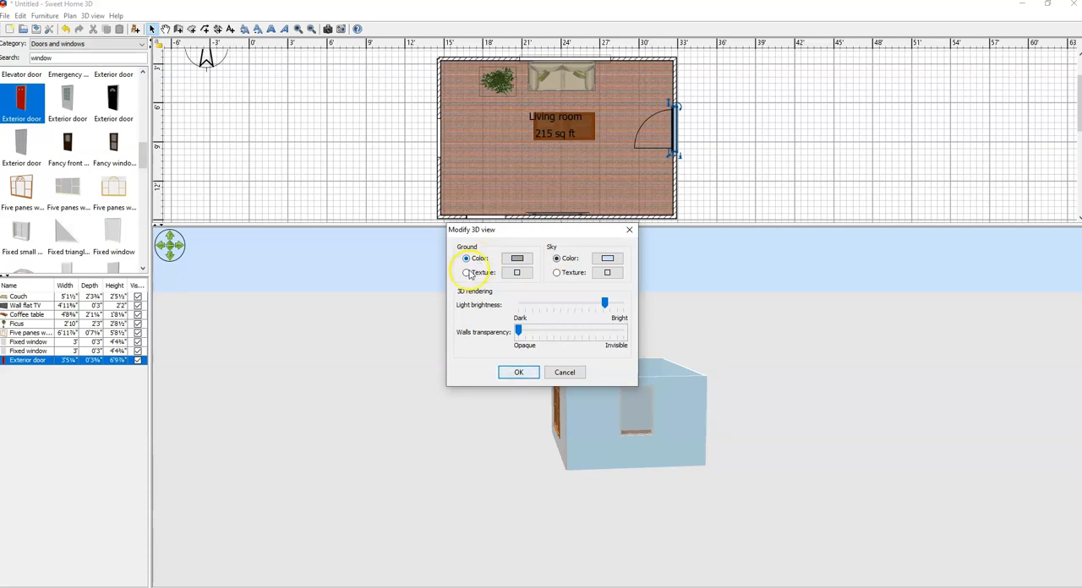
Step: Give the ground the Floor - Grass texture in the 3D view and check it around the house
click(467, 273)
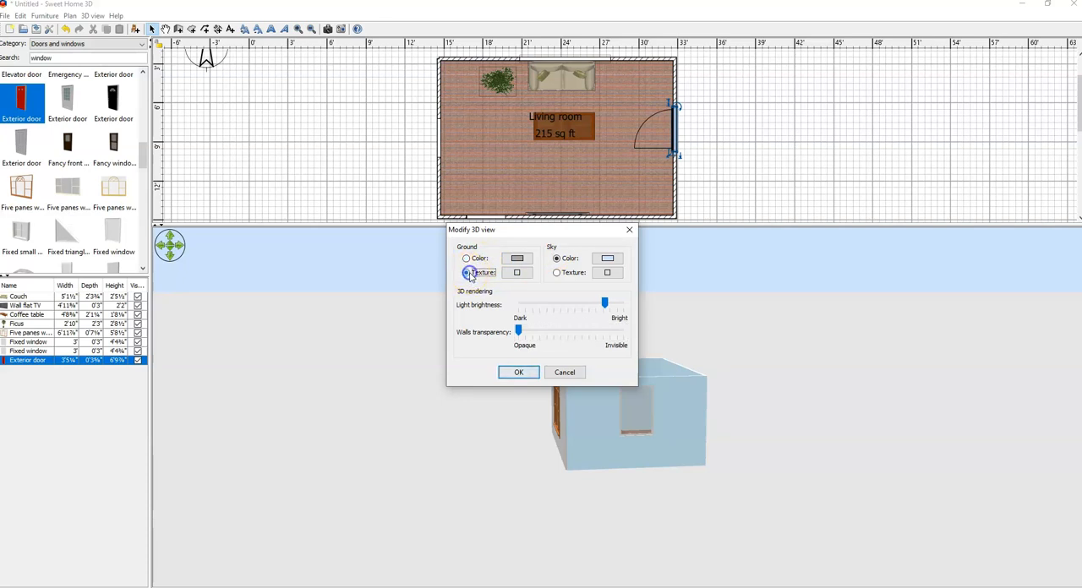
click(517, 273)
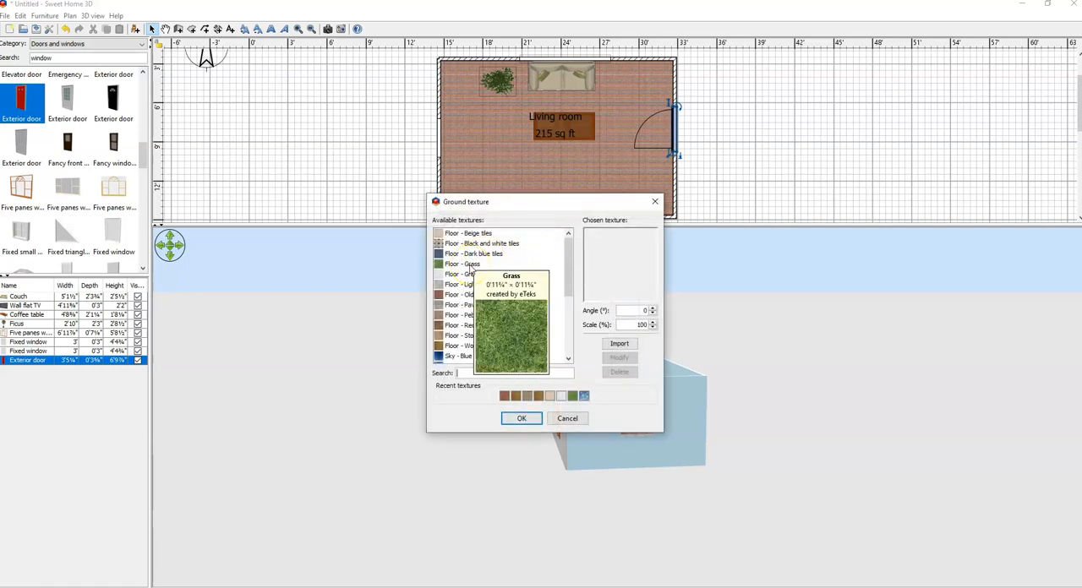
click(470, 265)
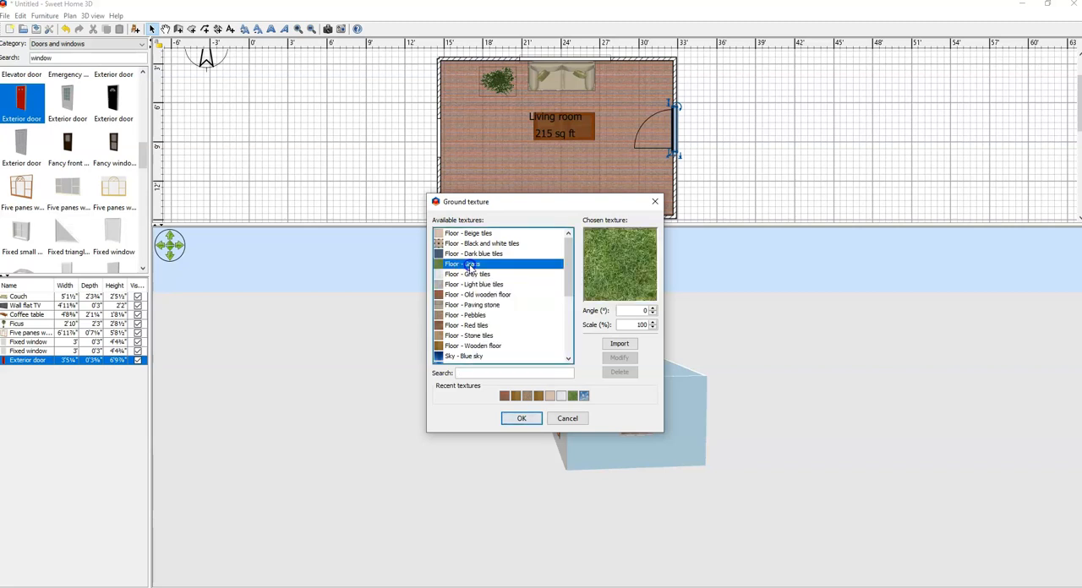
click(525, 422)
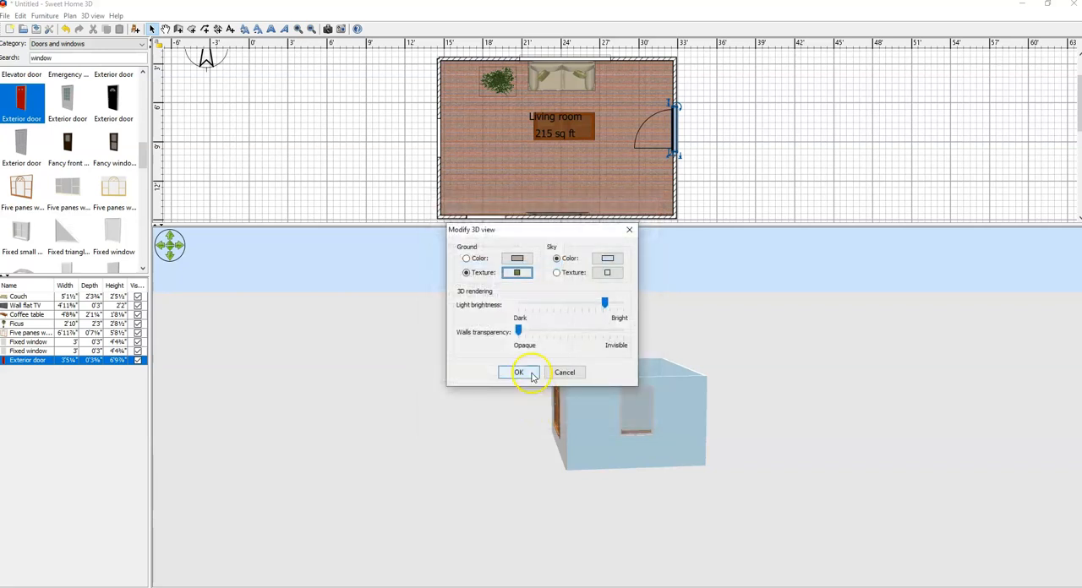
click(531, 374)
drag(480, 442, 505, 447)
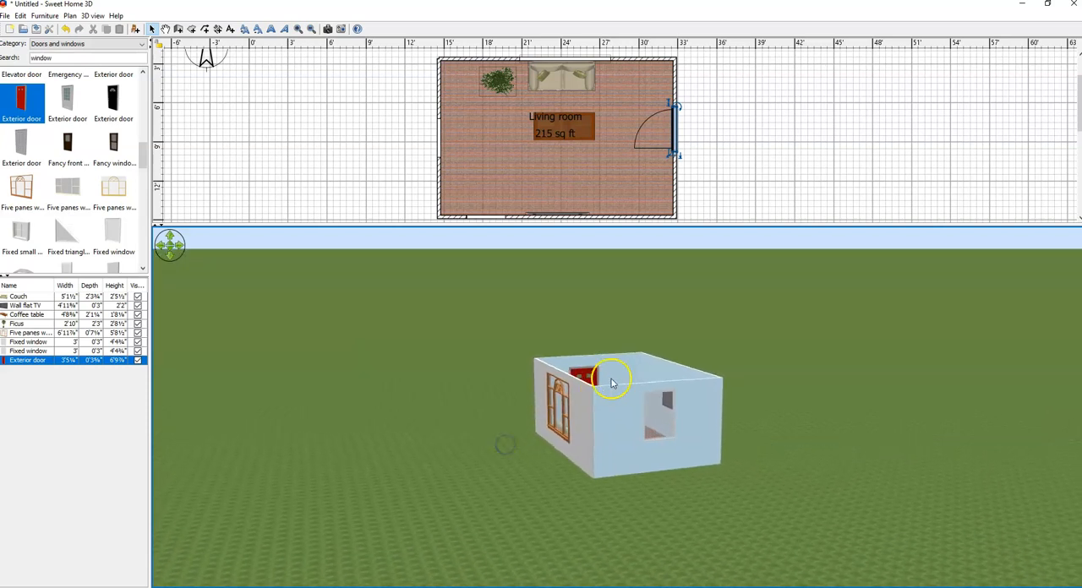
Step: Search the sky textures for "sky", apply Sky - Cloudy to the 3D view and check it on the horizon
right_click(444, 342)
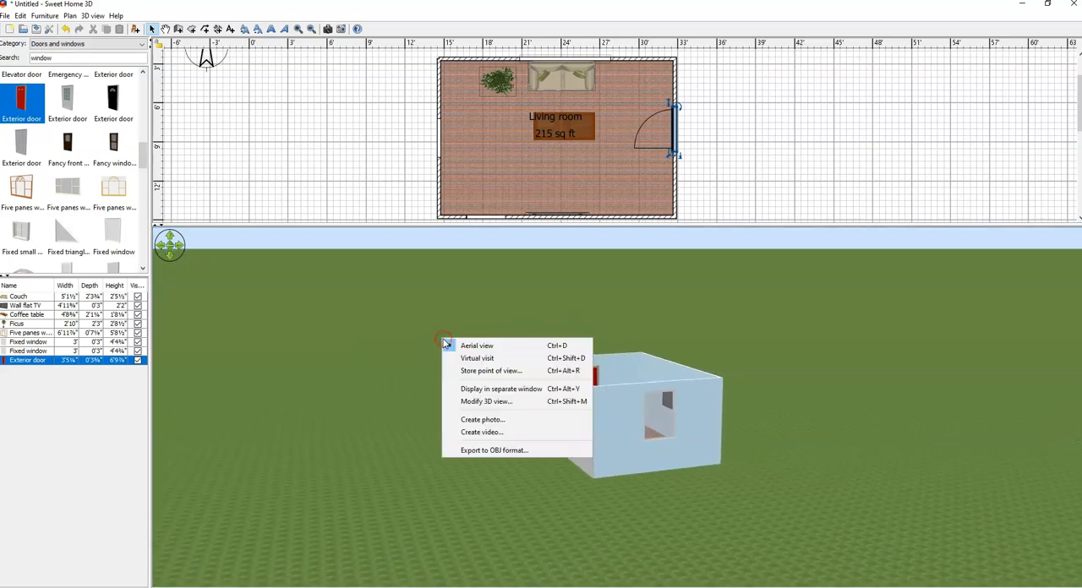
click(494, 404)
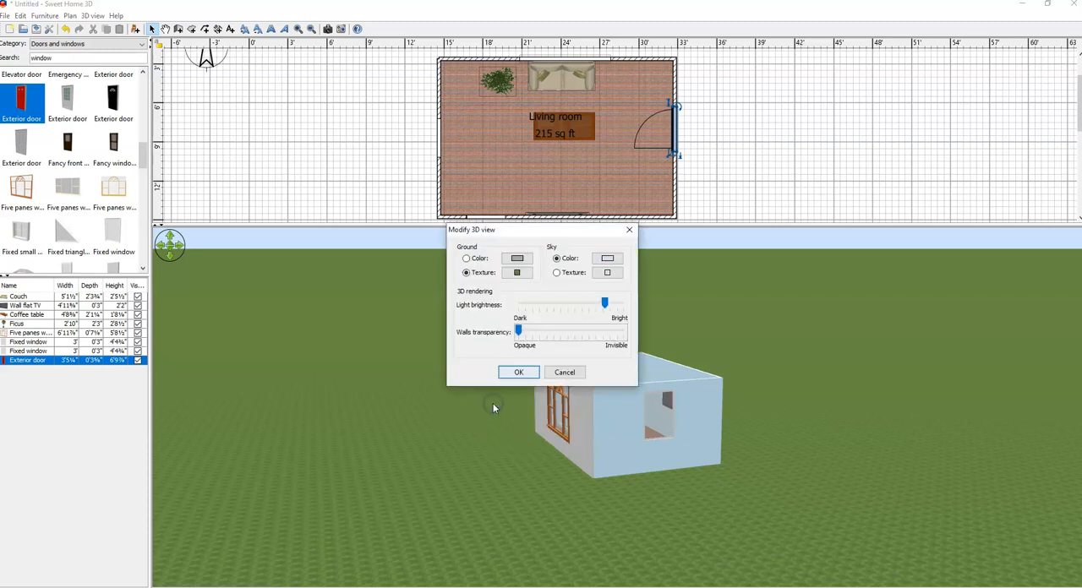
click(556, 273)
click(608, 273)
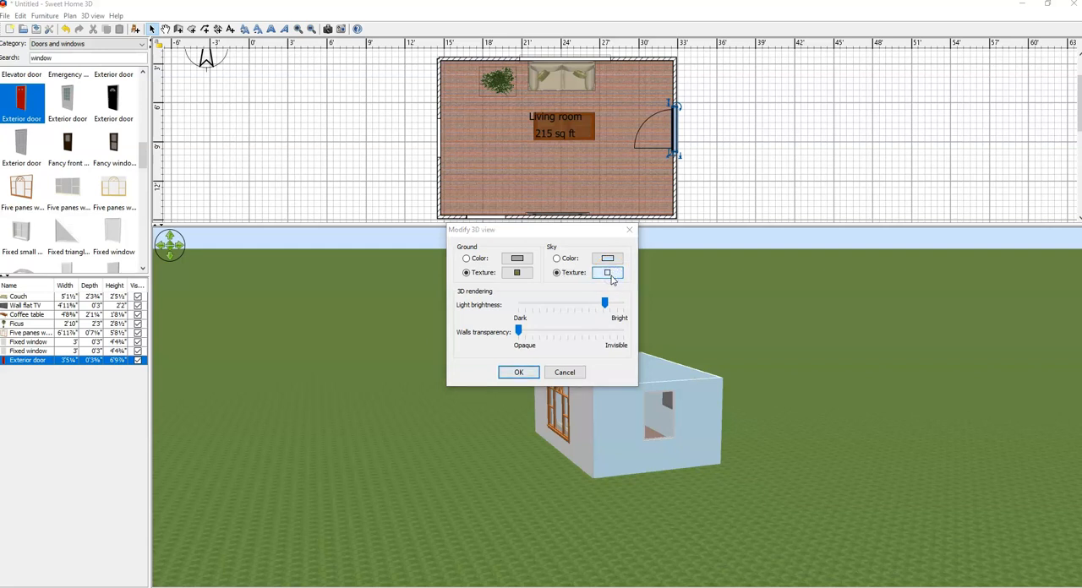
click(503, 378)
text(sky)
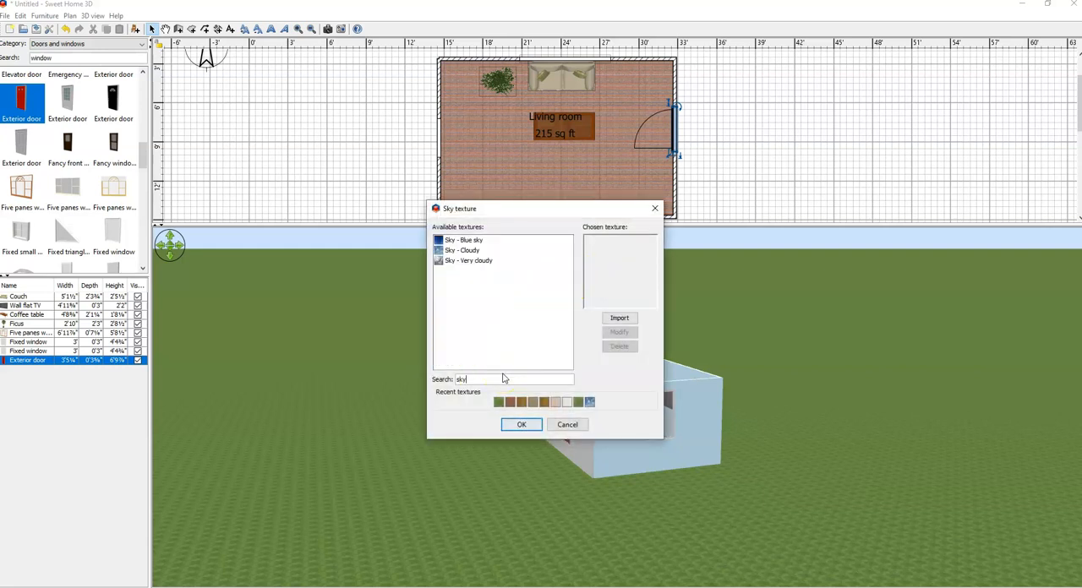
click(476, 251)
click(524, 427)
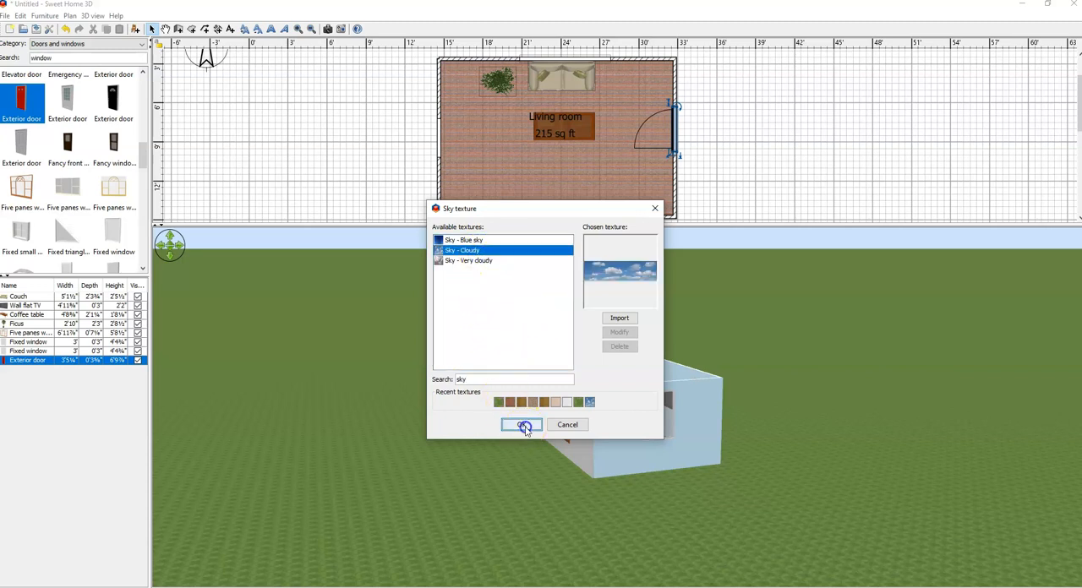
click(522, 370)
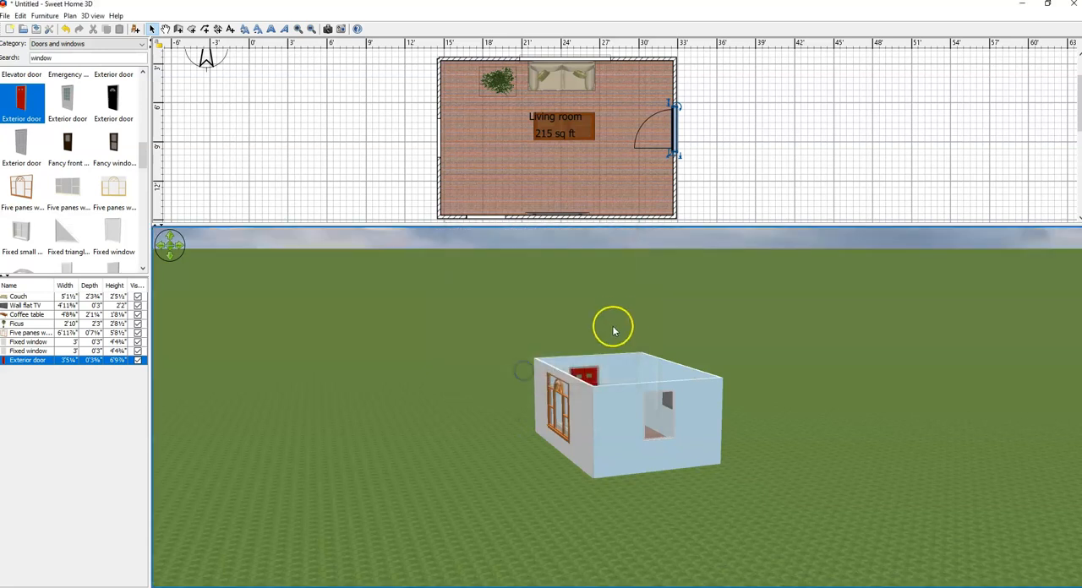
drag(621, 314, 680, 302)
Step: Change the 3D view's sky texture to Sky - Blue sky and check the house from several angles
right_click(680, 303)
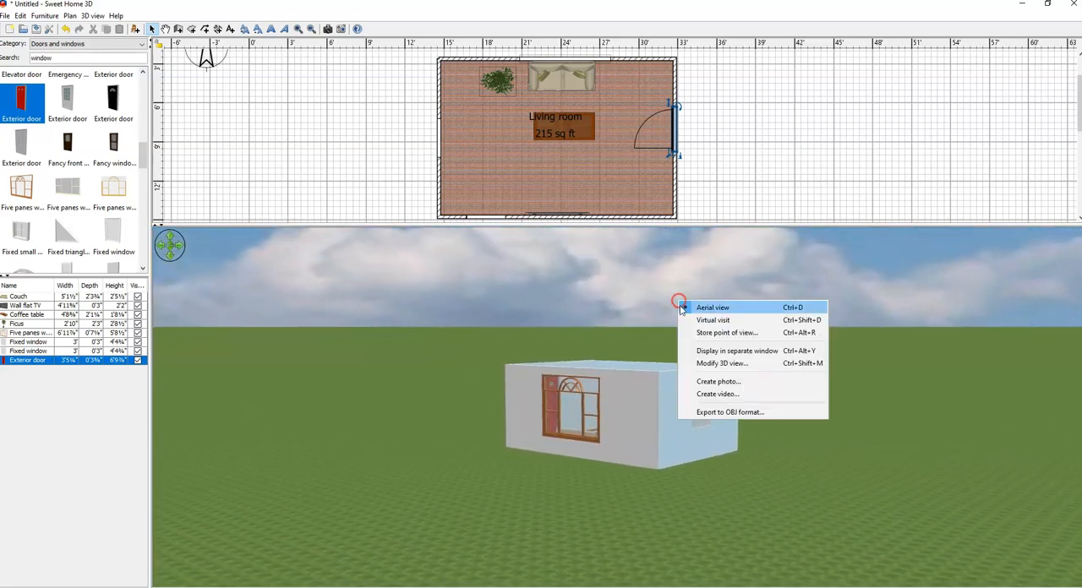
right_click(864, 358)
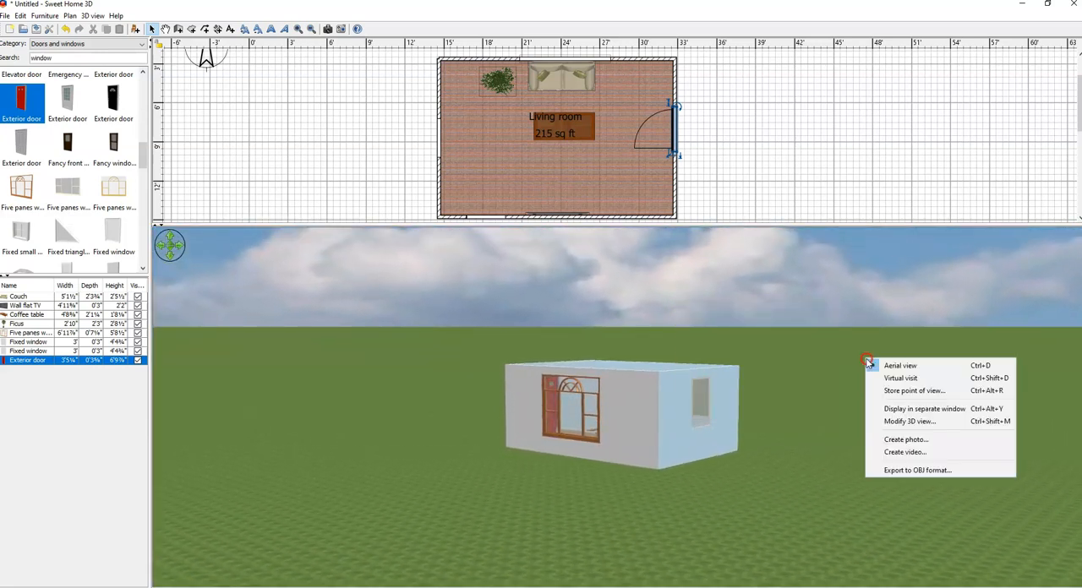
click(905, 421)
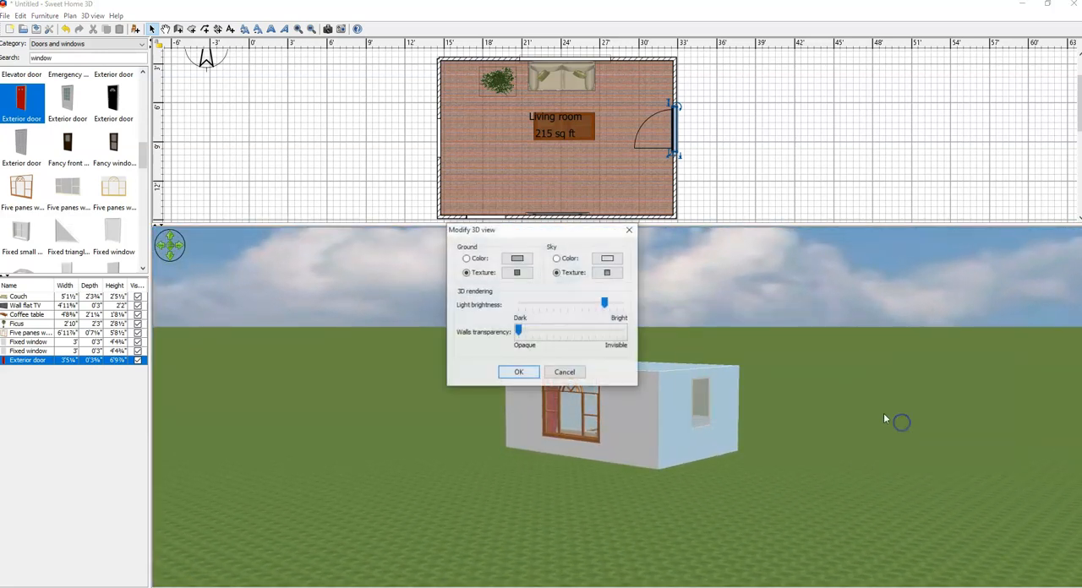
click(608, 273)
click(469, 241)
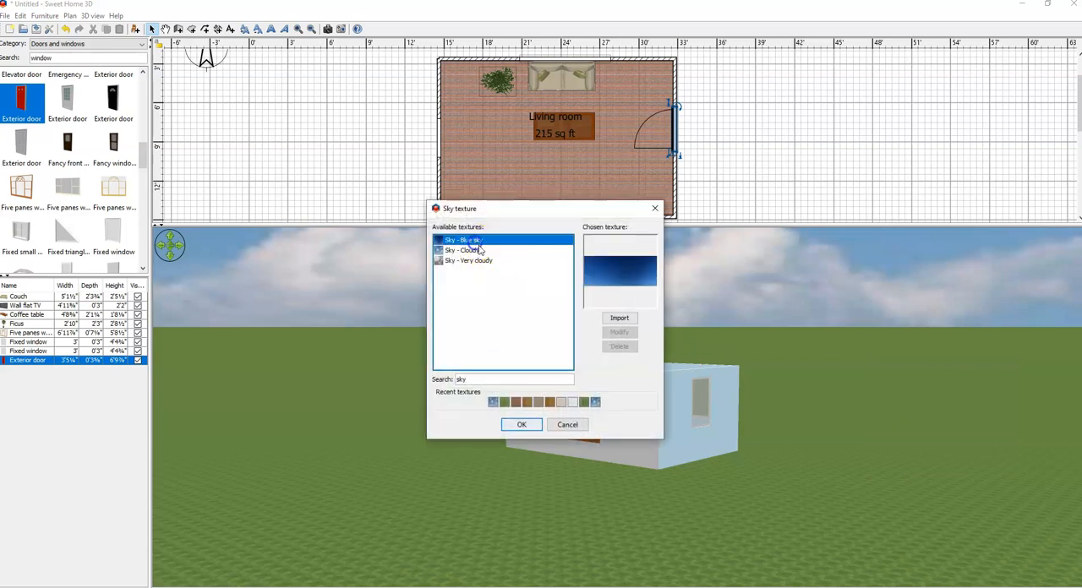
click(524, 425)
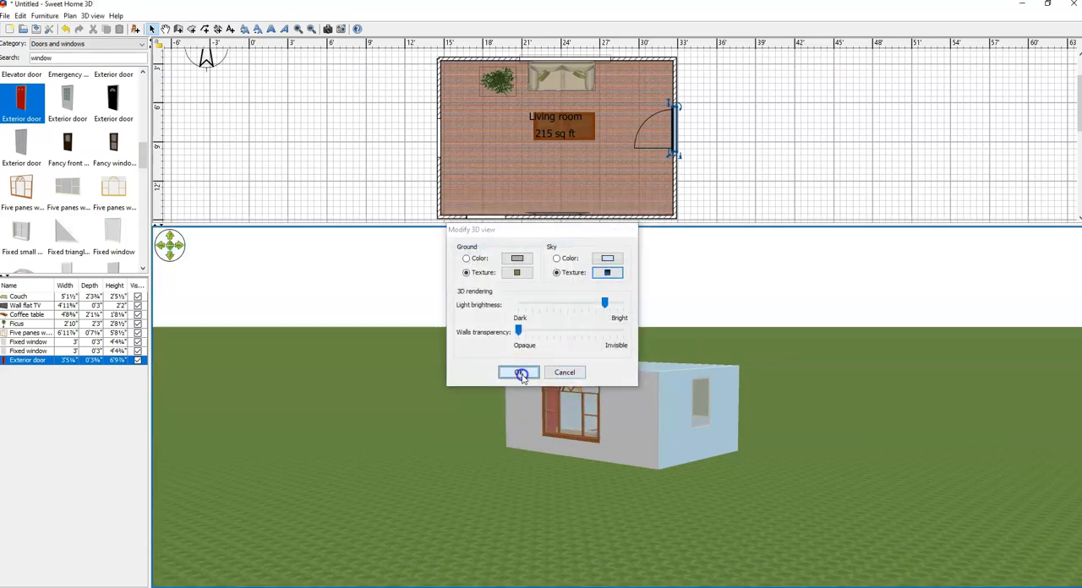
click(521, 375)
mouse_move(718, 420)
right_down()
mouse_move(686, 427)
mouse_move(700, 422)
right_up()
click(769, 382)
right_drag(800, 380, 708, 397)
drag(735, 386, 708, 416)
Step: Set the 3D view's walls transparency about halfway between Opaque and Invisible and inspect the house through its walls
right_drag(707, 415, 706, 414)
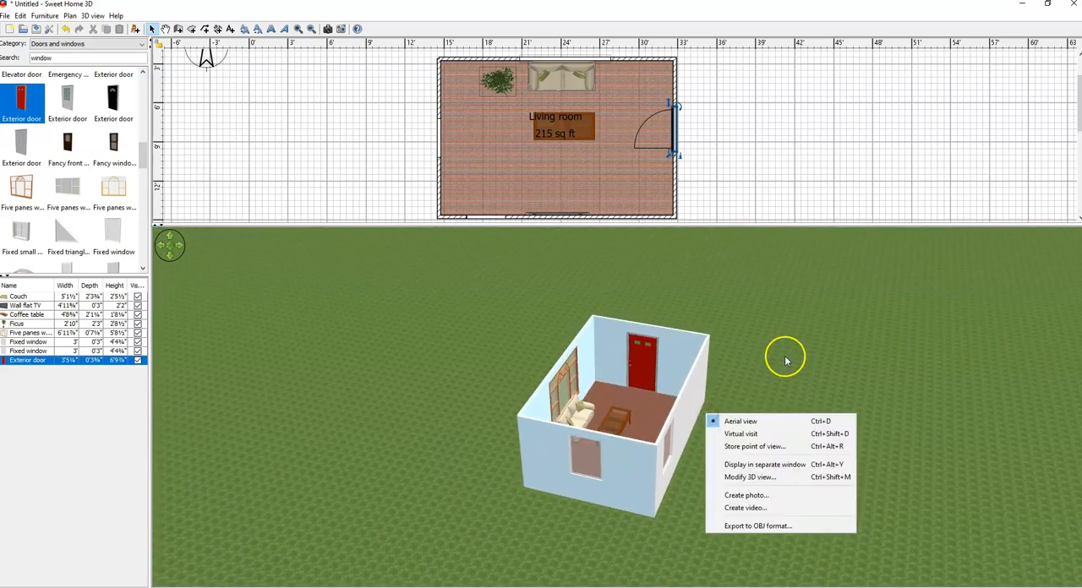
click(757, 478)
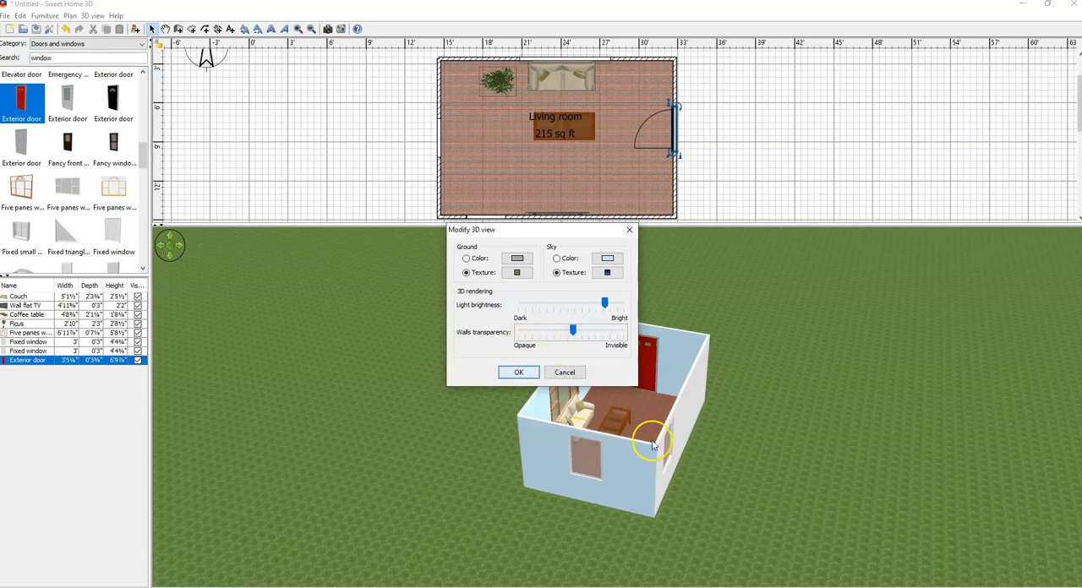
click(518, 373)
drag(636, 467, 681, 471)
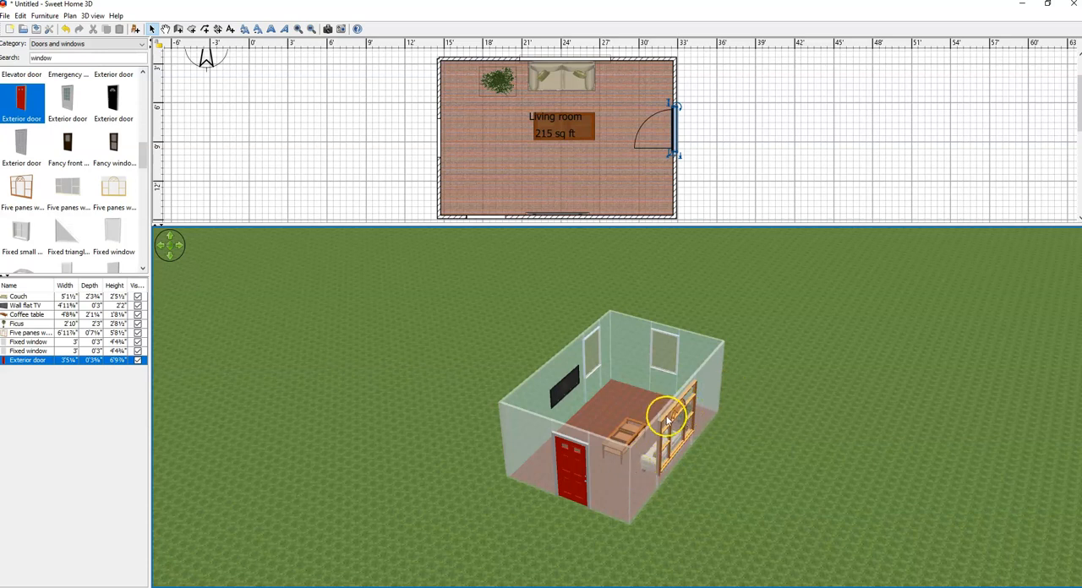
Step: Reduce the 3D view's walls transparency to near the Opaque end and check the walls
right_click(755, 365)
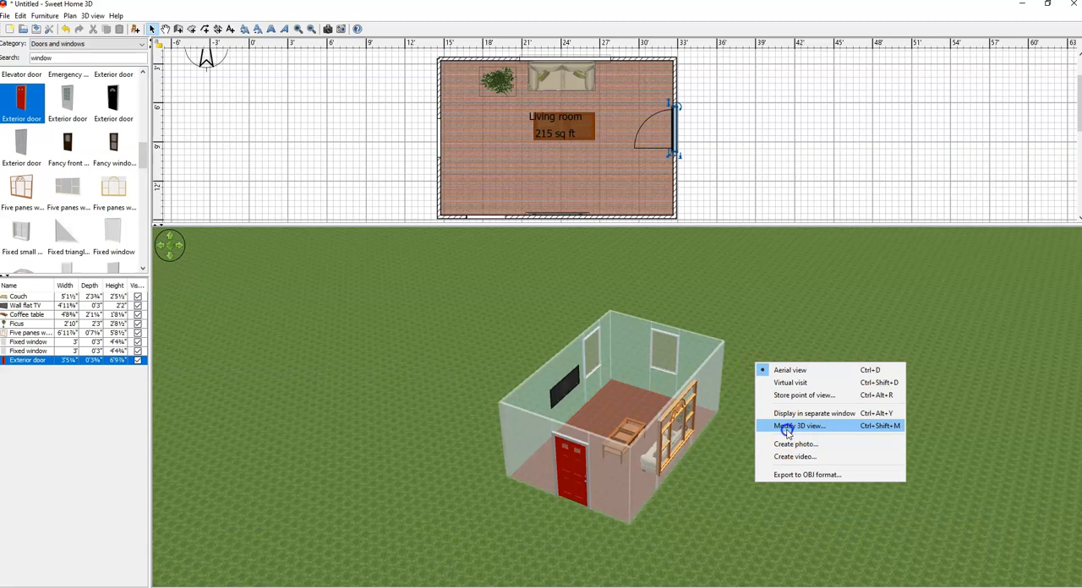
click(786, 427)
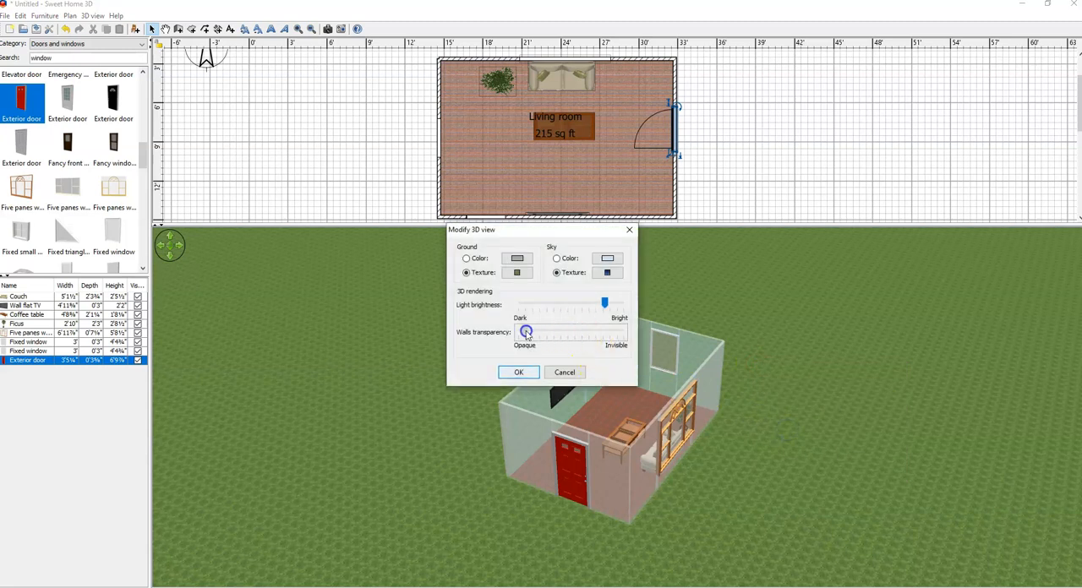
click(519, 373)
drag(648, 411, 656, 432)
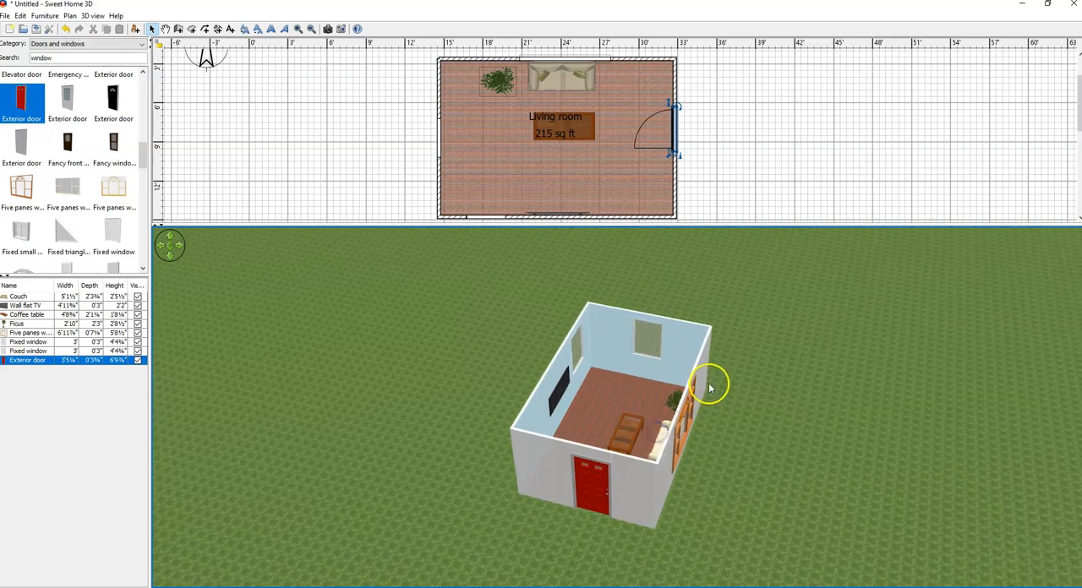
Step: Switch to the Virtual visit, place the visitor inside the living room just south of the ficus, and look around towards the door
right_click(761, 339)
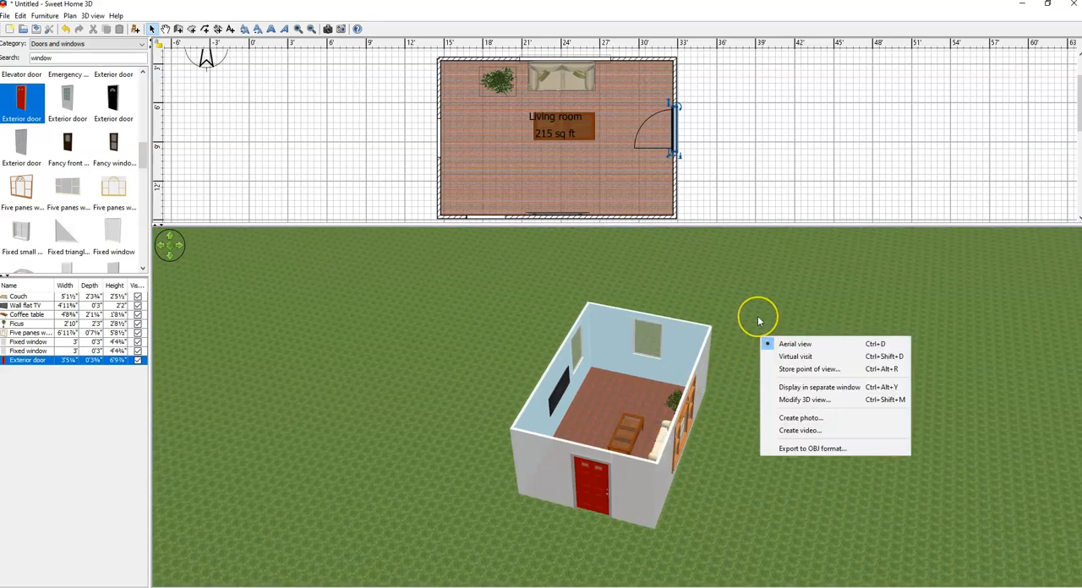
click(783, 358)
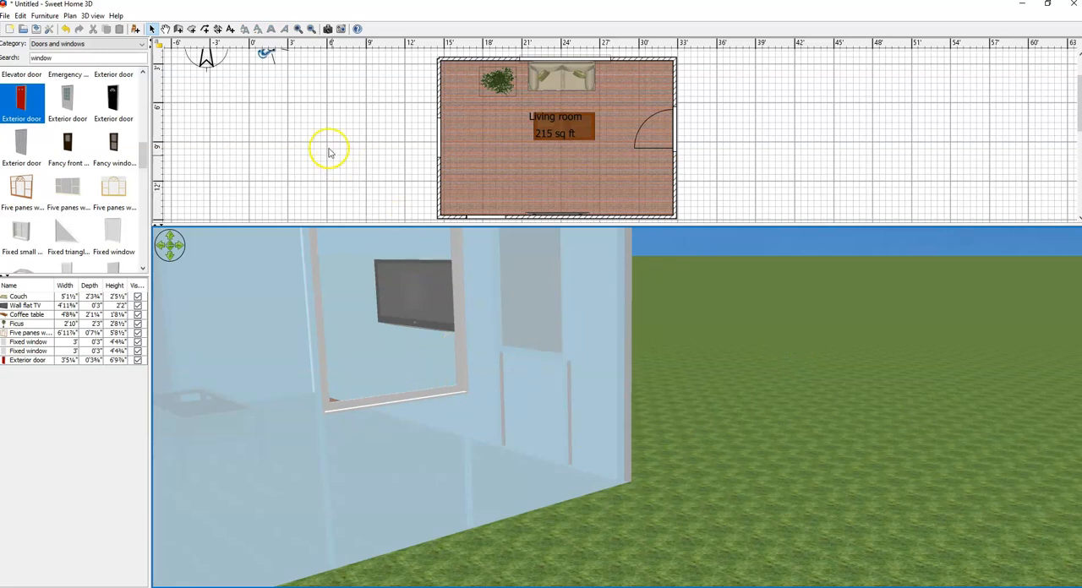
drag(265, 52, 288, 76)
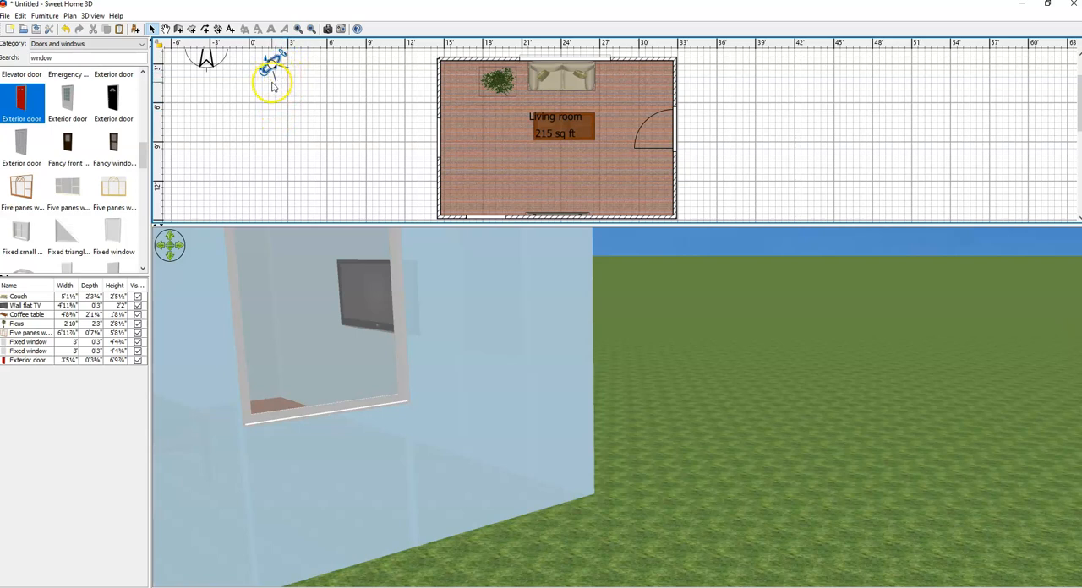
drag(271, 66, 494, 123)
drag(628, 357, 499, 388)
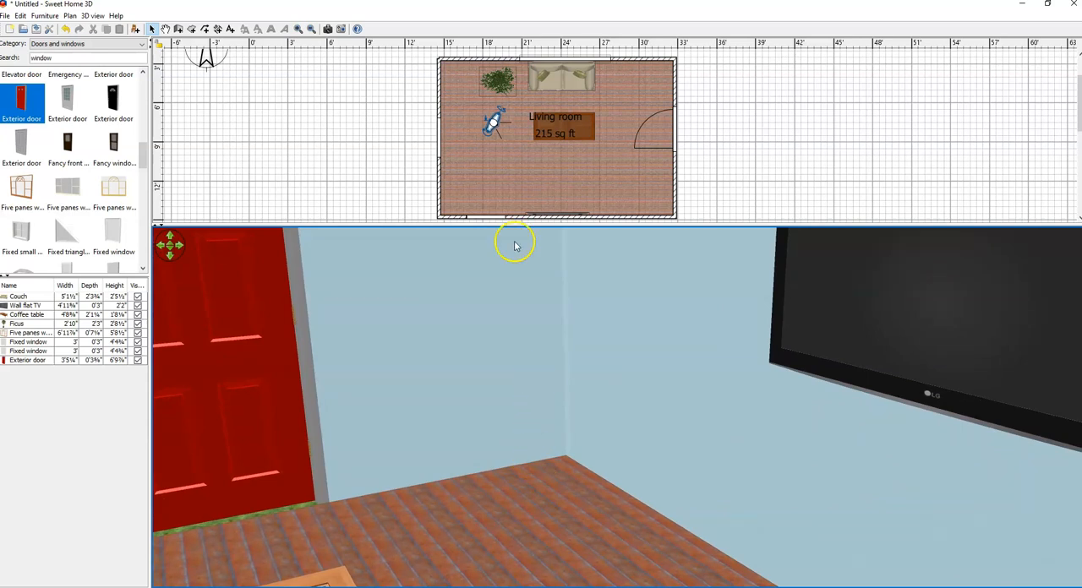
drag(555, 350, 541, 331)
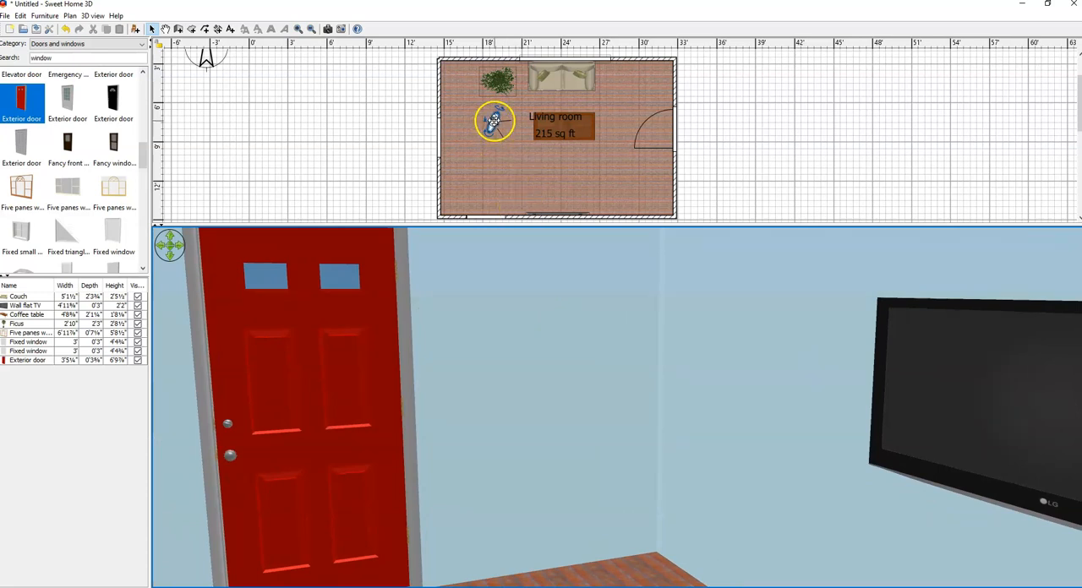
Step: Set the virtual visitor's eyes elevation to 6'4" and look at the living room from that height
double_click(494, 123)
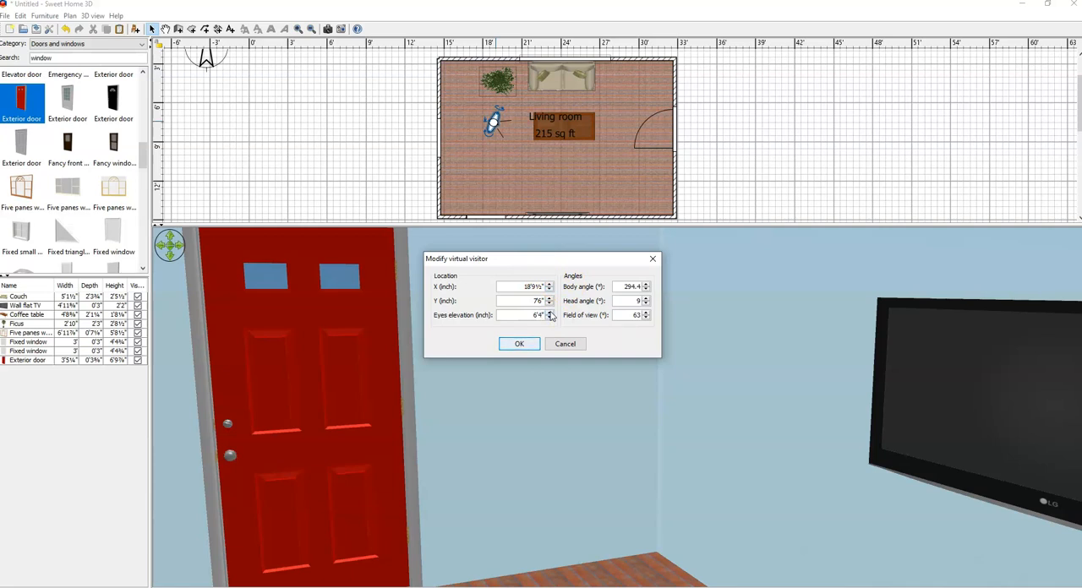
click(519, 345)
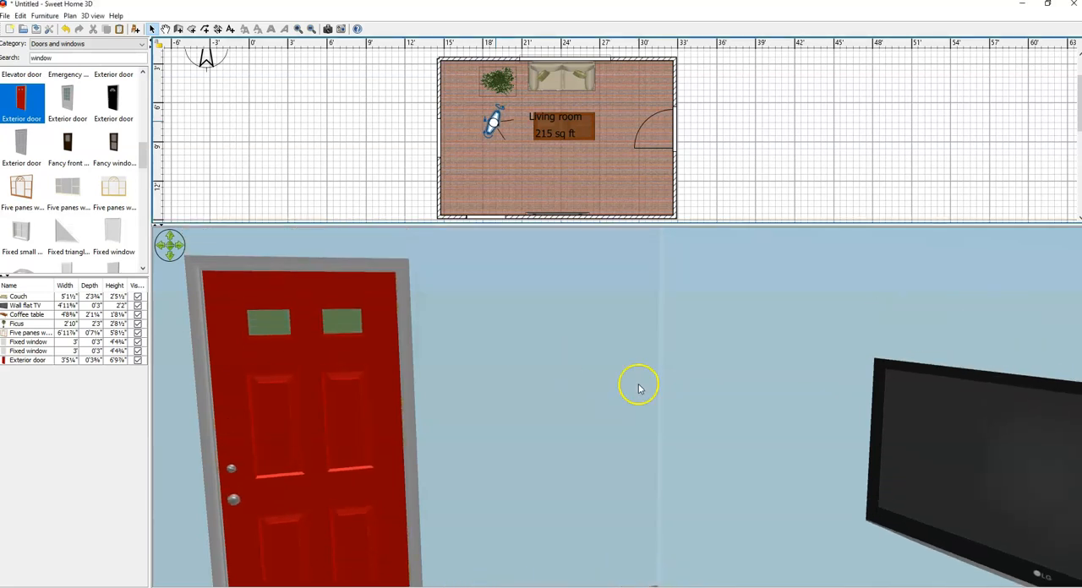
click(597, 348)
mouse_move(596, 349)
mouse_down()
mouse_move(594, 338)
mouse_move(592, 371)
mouse_move(560, 353)
mouse_move(582, 355)
mouse_up()
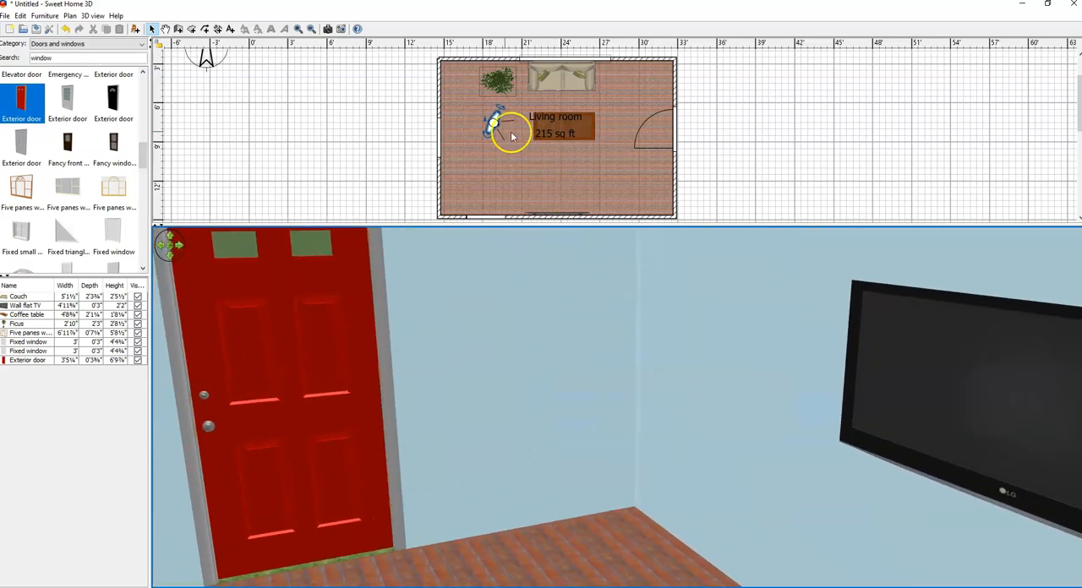
Step: Set the virtual visitor's eyes elevation to 2'4" and view the coffee table, door and ceiling from that height
double_click(495, 123)
double_click(535, 316)
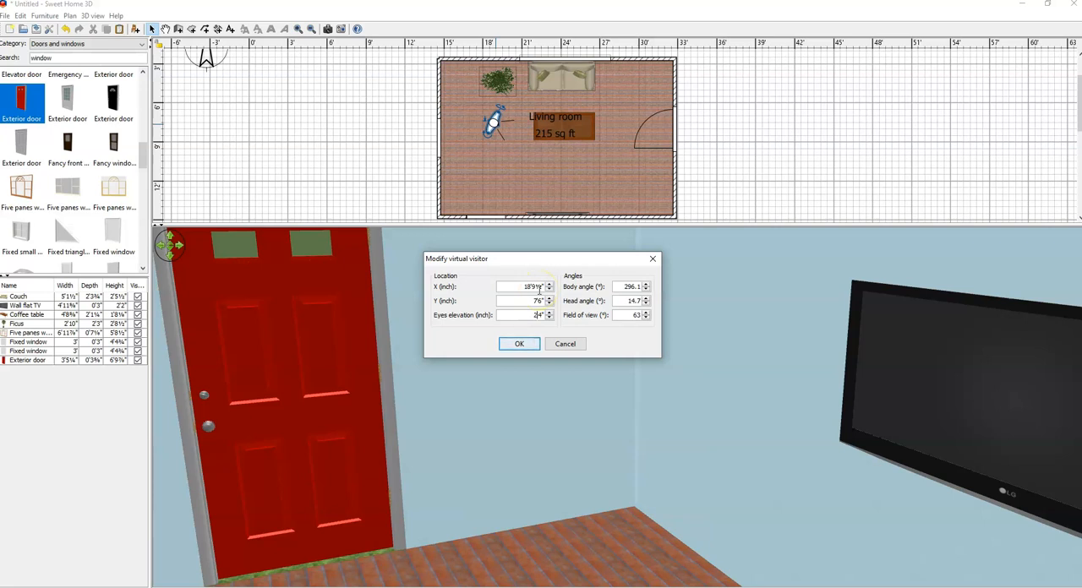
click(517, 345)
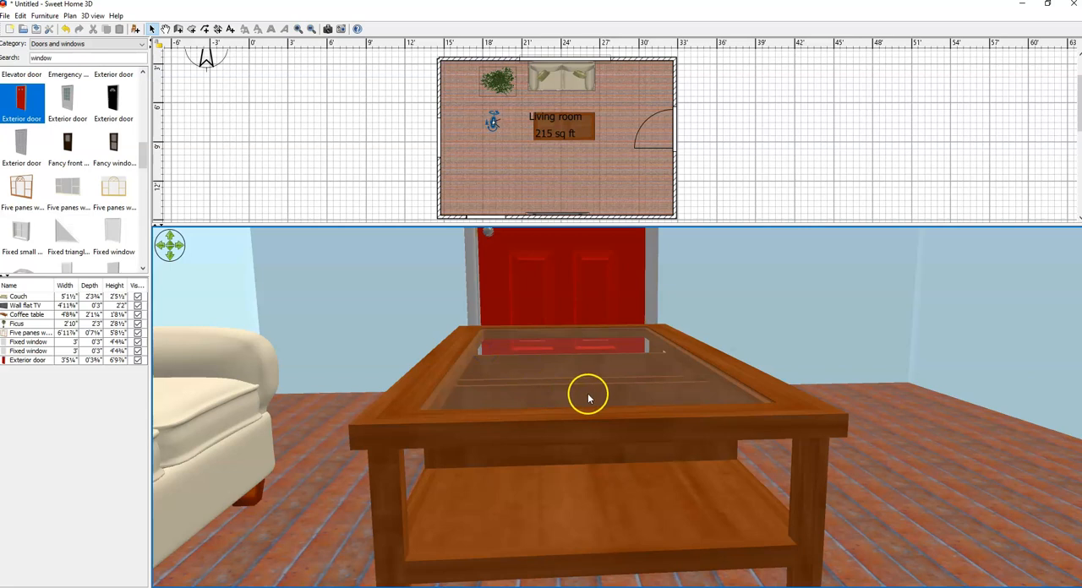
drag(766, 409, 758, 339)
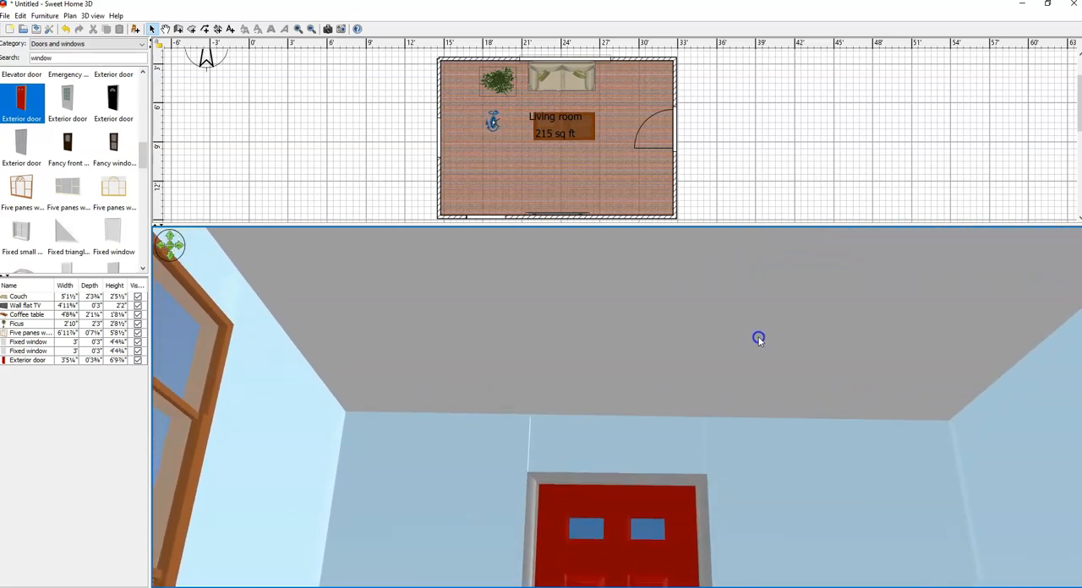
Step: Set the living room's ceiling color to pale yellow #FFFAD2 and apply the room change
click(731, 203)
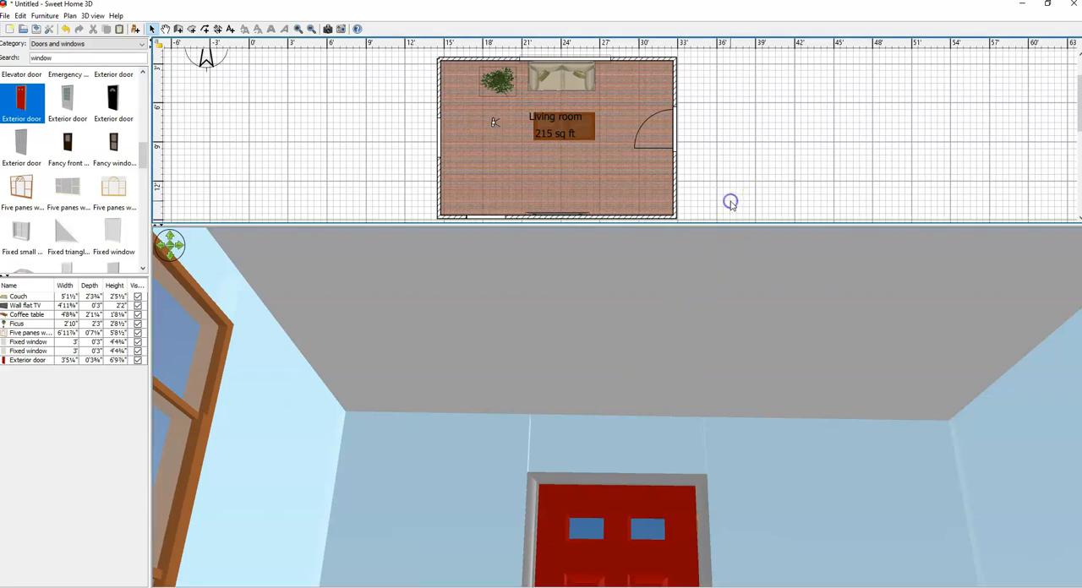
click(582, 172)
double_click(583, 172)
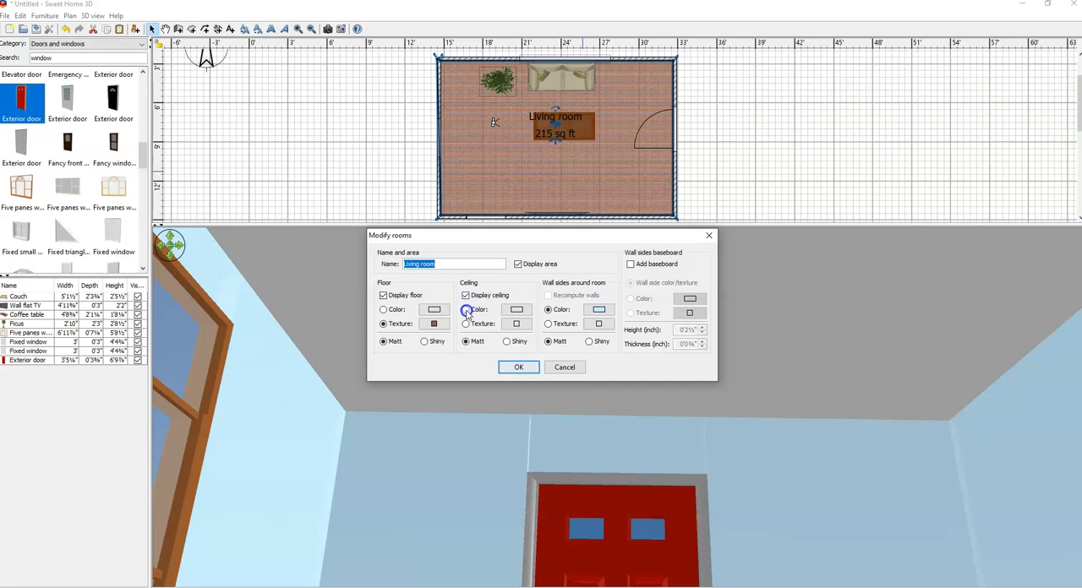
click(516, 310)
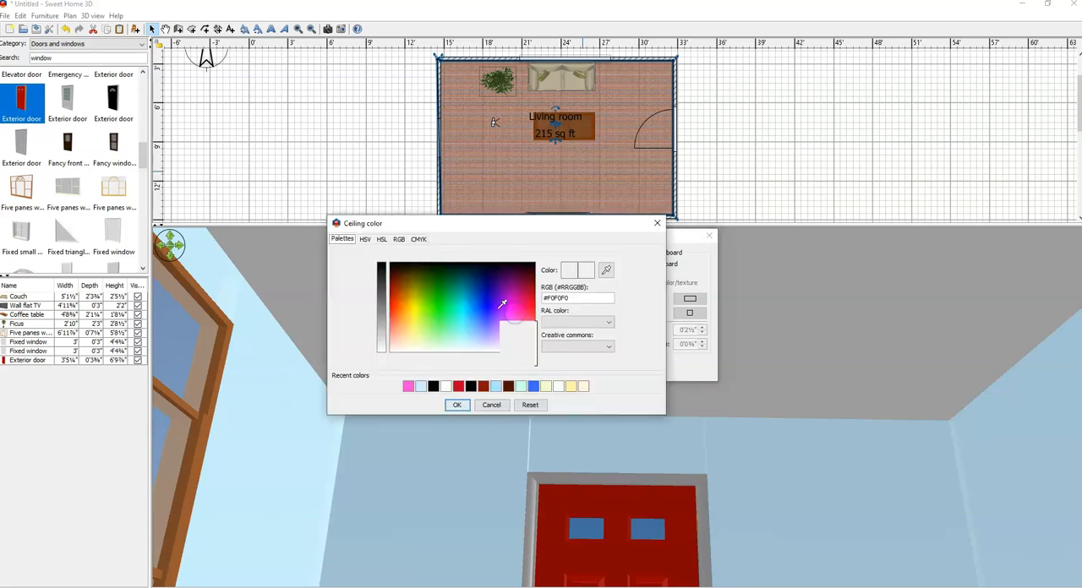
click(413, 344)
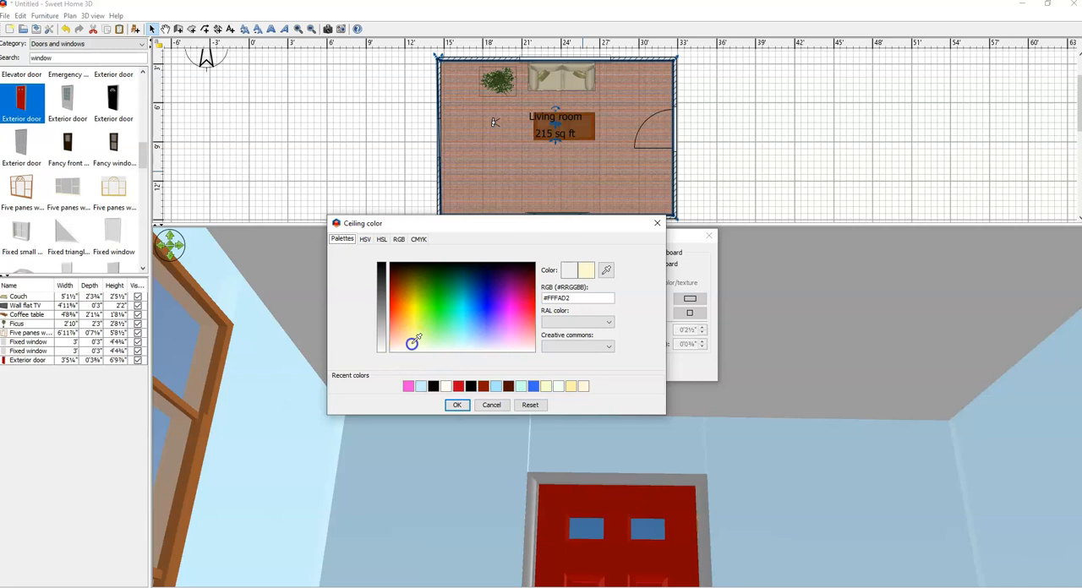
click(528, 405)
click(519, 368)
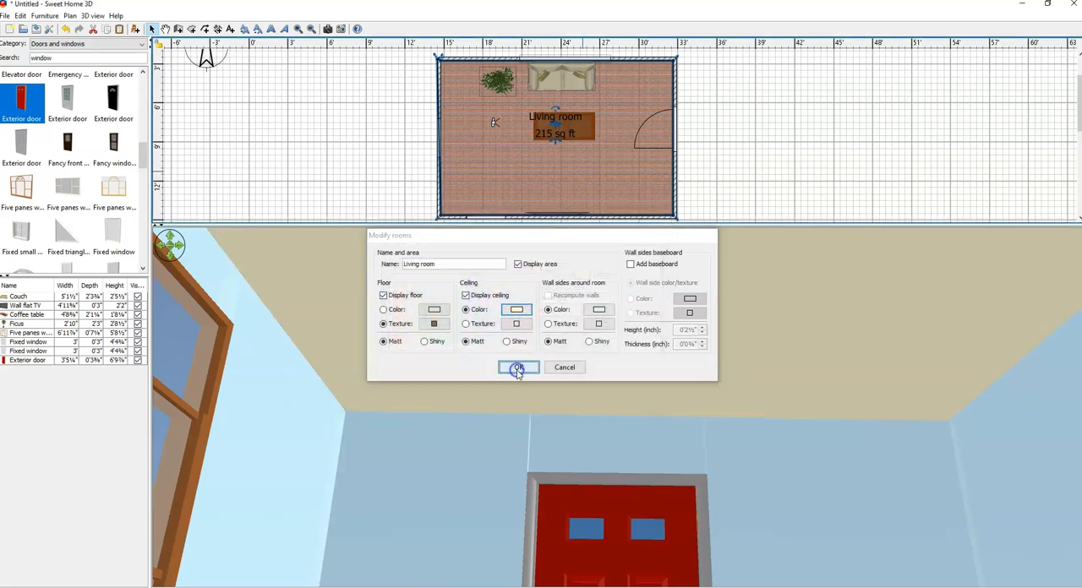
Step: Lower the virtual visitor's gaze and move the visitor to just southwest of the coffee table
drag(896, 474, 817, 513)
drag(492, 124, 520, 156)
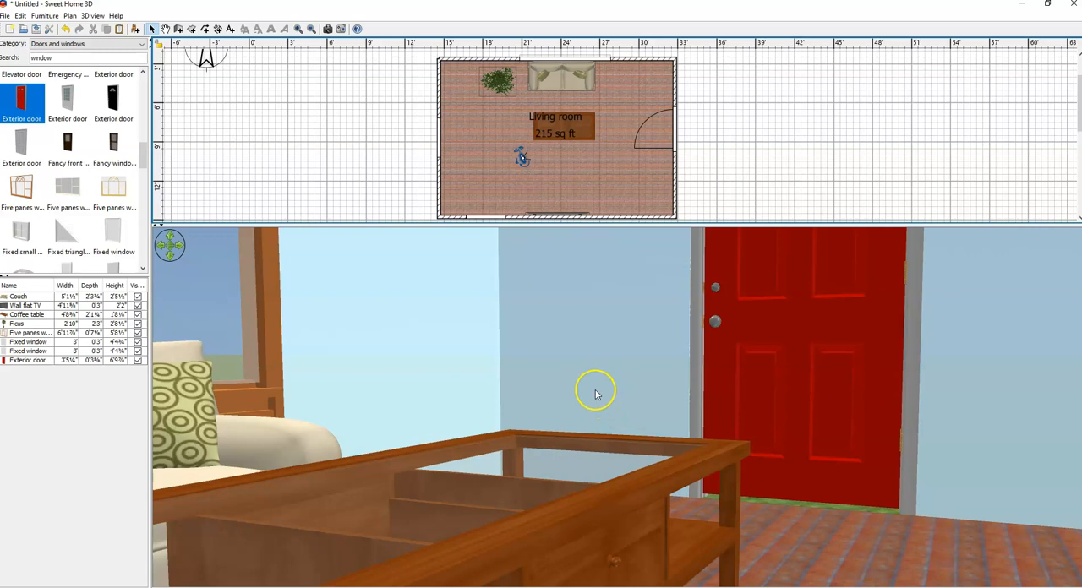
Step: Switch the 3D view to Aerial view and enlarge the plan area to show the grid below the room
right_click(612, 347)
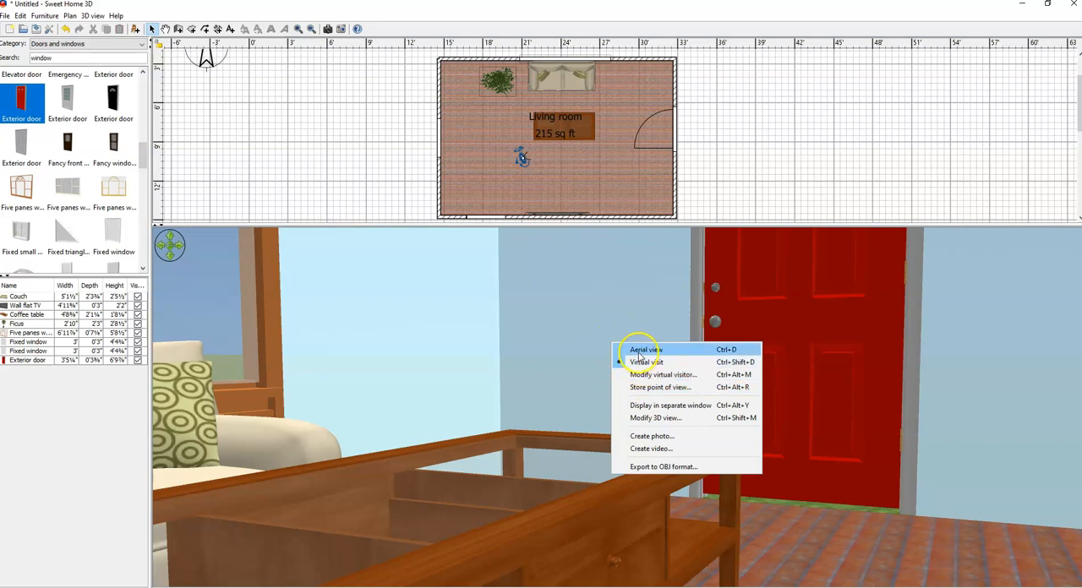
click(731, 351)
mouse_move(725, 452)
mouse_down()
mouse_move(707, 450)
mouse_move(709, 473)
mouse_move(702, 446)
mouse_move(746, 449)
mouse_up()
drag(701, 224, 694, 297)
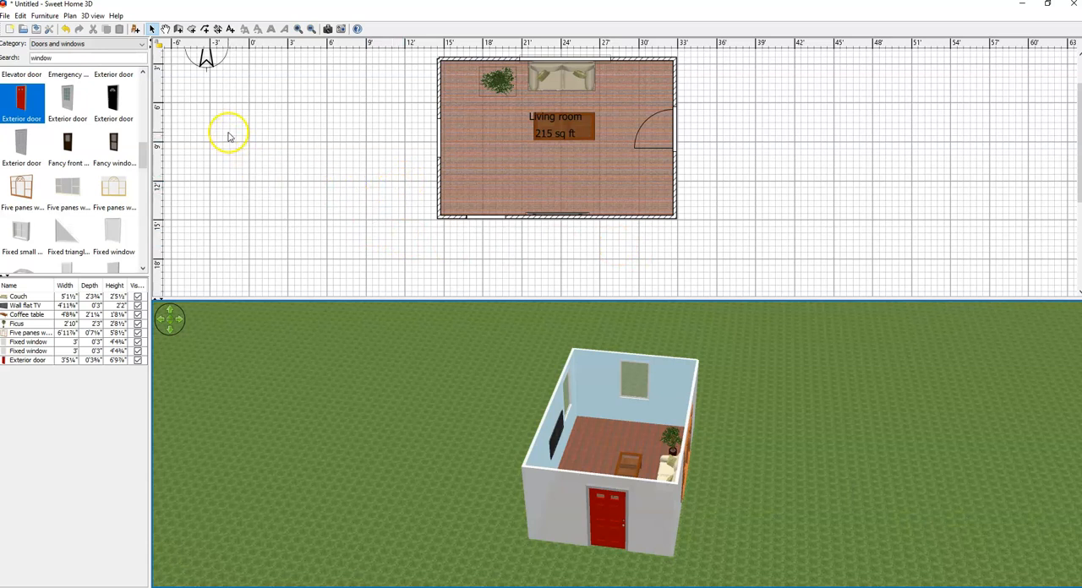
Step: Save the home to the Desktop, using the author's title and surname followed by "demo" as the file name
click(6, 17)
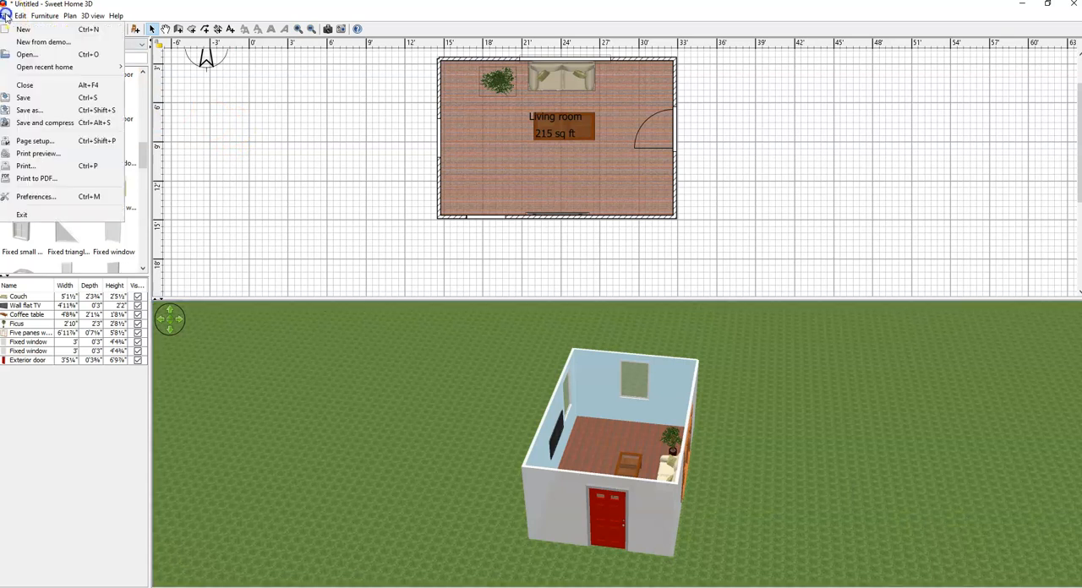
click(28, 99)
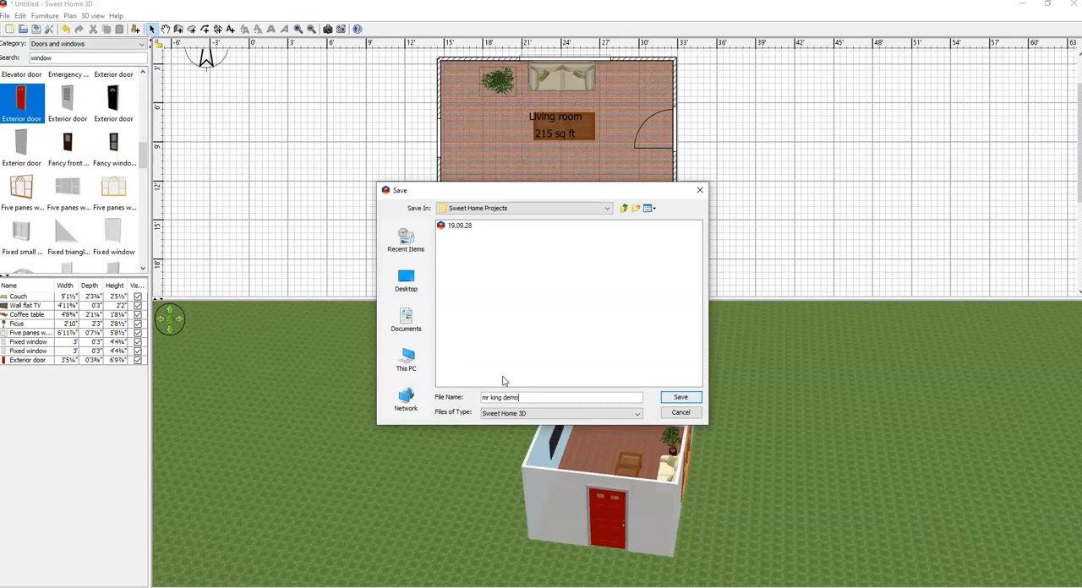
click(406, 281)
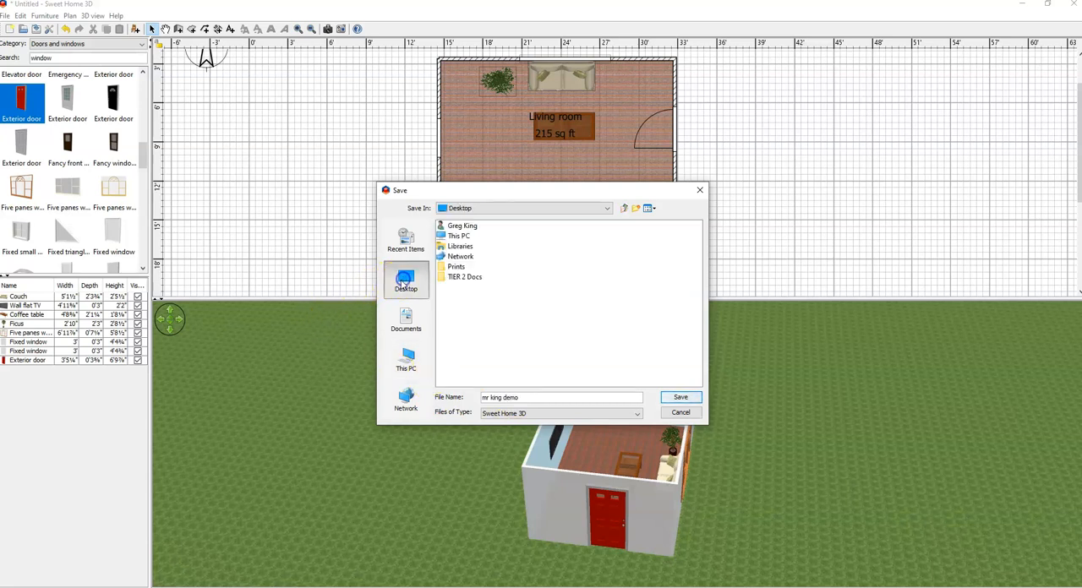
click(690, 398)
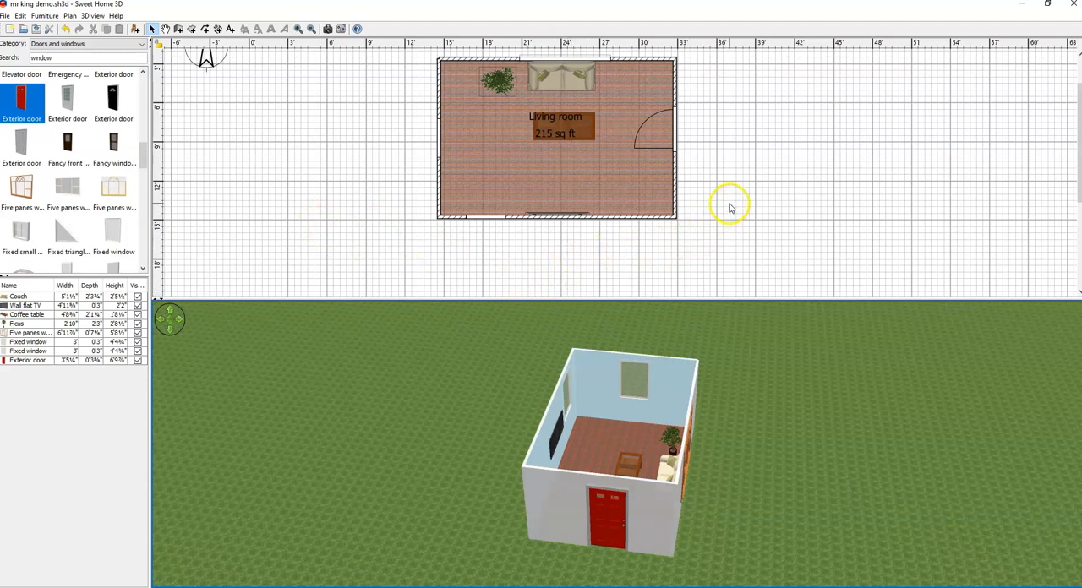
Step: Add the Dog from the Characters category west of the coffee table and a Female character near the room's southwest corner
click(80, 59)
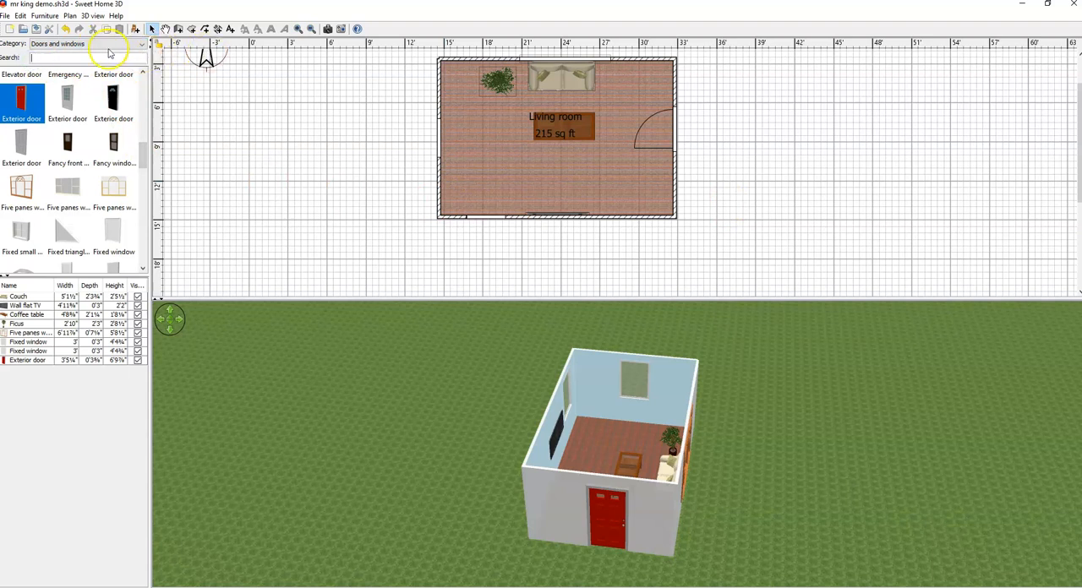
click(143, 45)
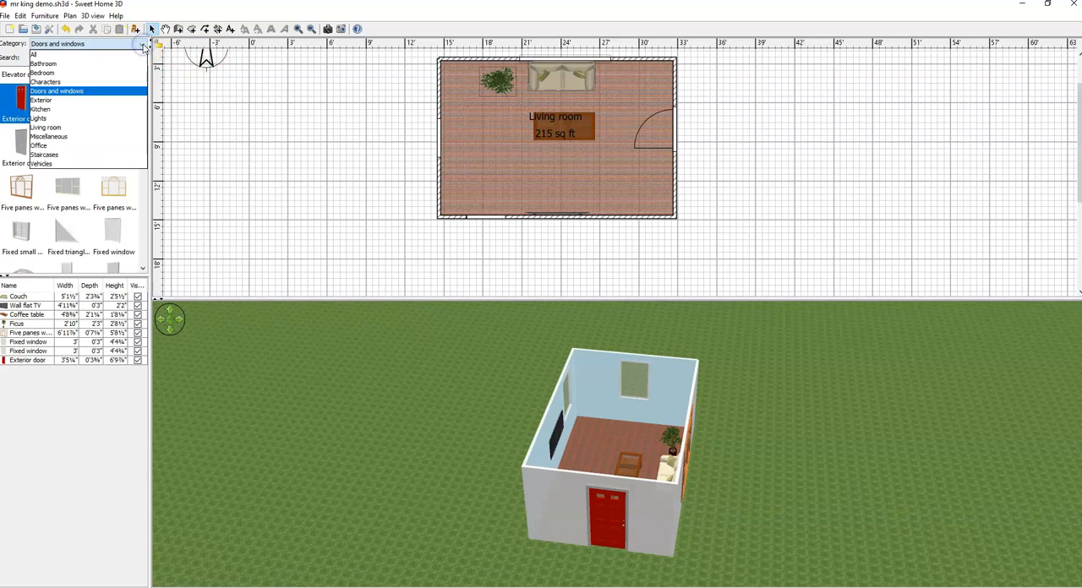
click(115, 81)
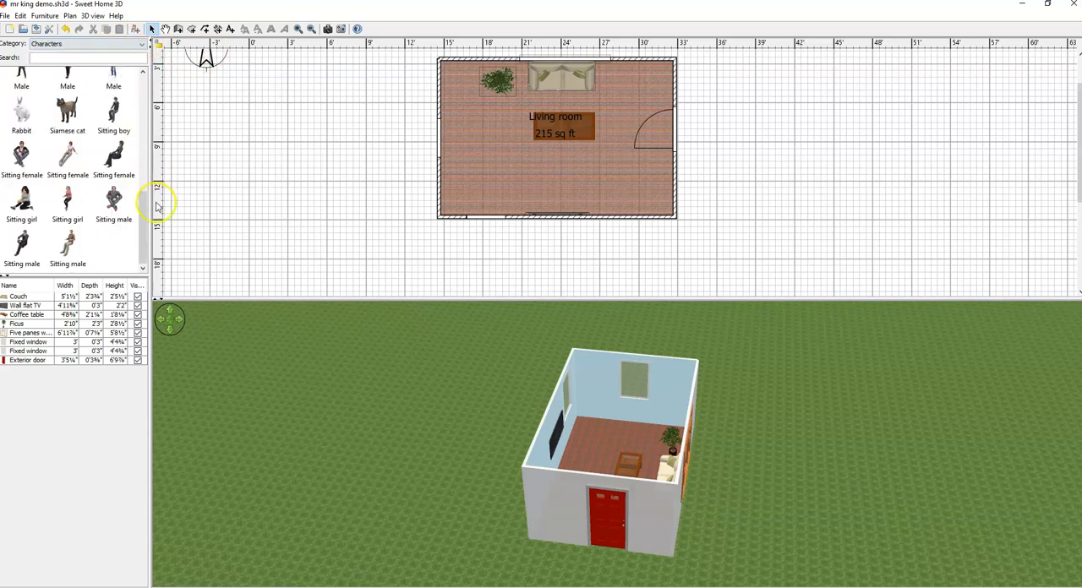
drag(148, 222, 491, 118)
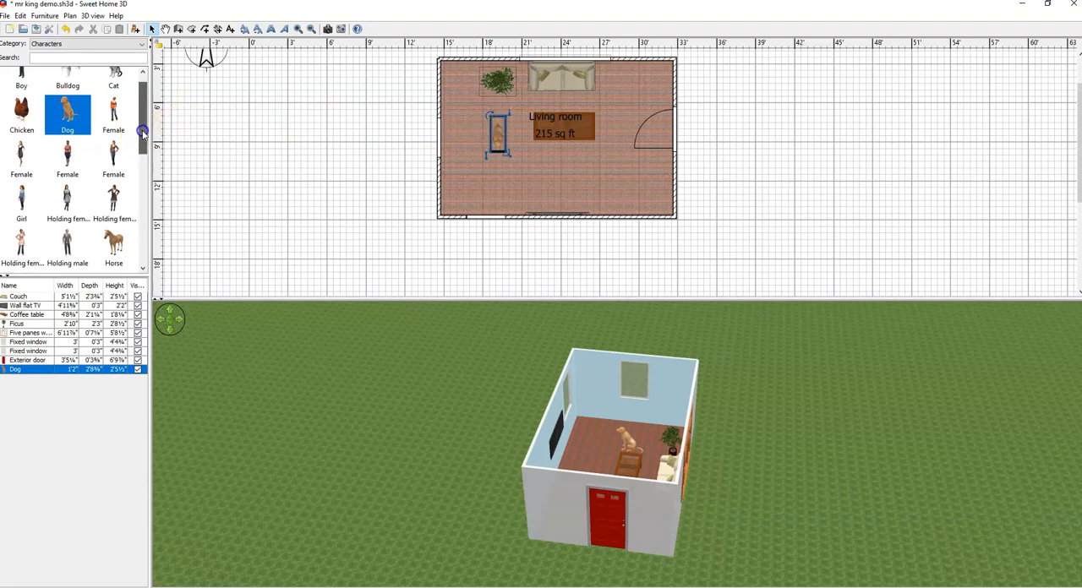
drag(113, 156, 470, 163)
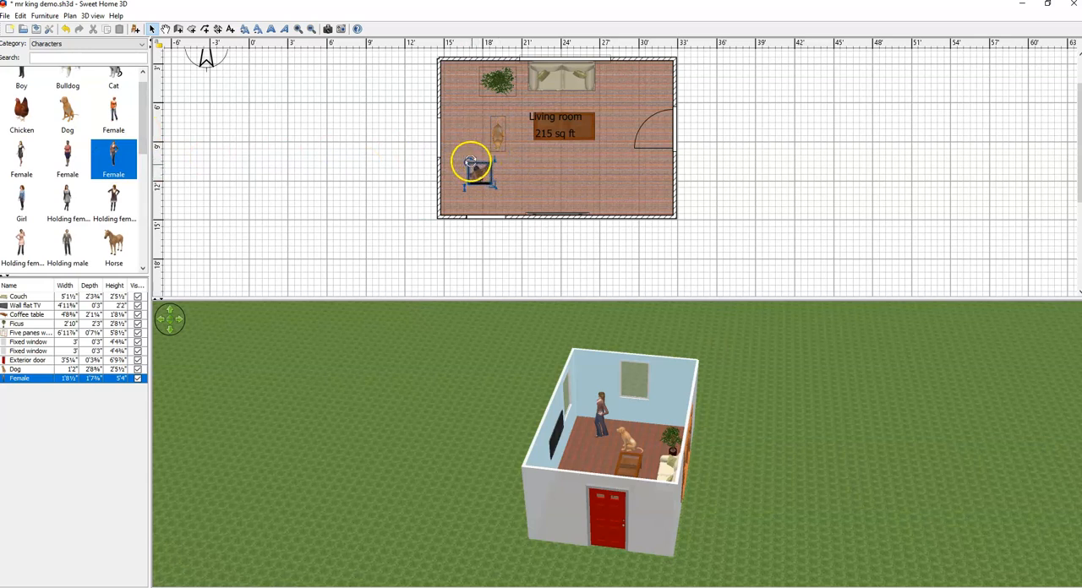
Step: Rotate the female character counterclockwise and the dog slightly clockwise in the plan, leaving nothing selected
scroll(617, 435, up, 5)
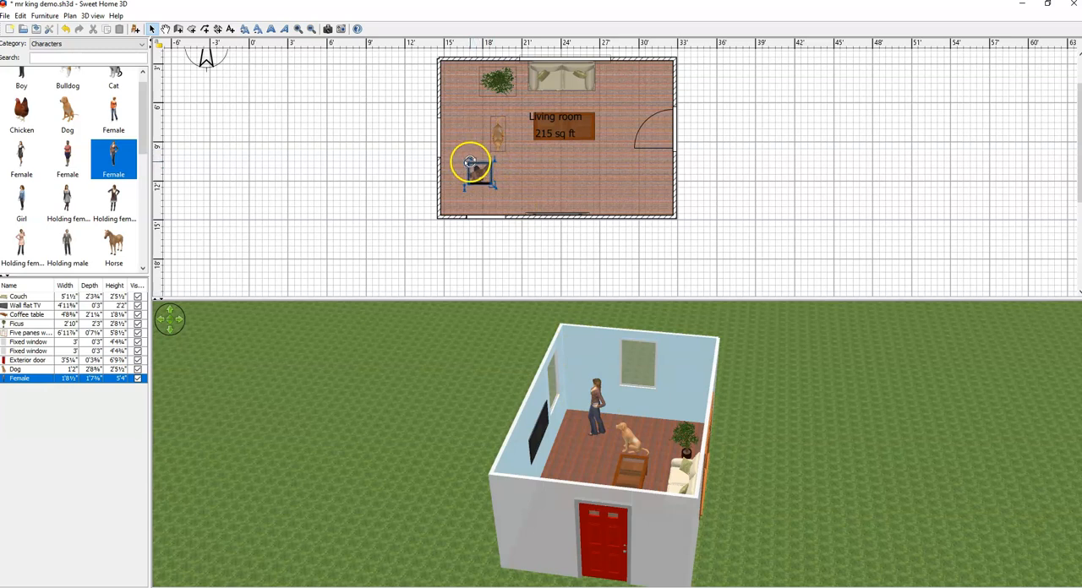
drag(469, 161, 475, 186)
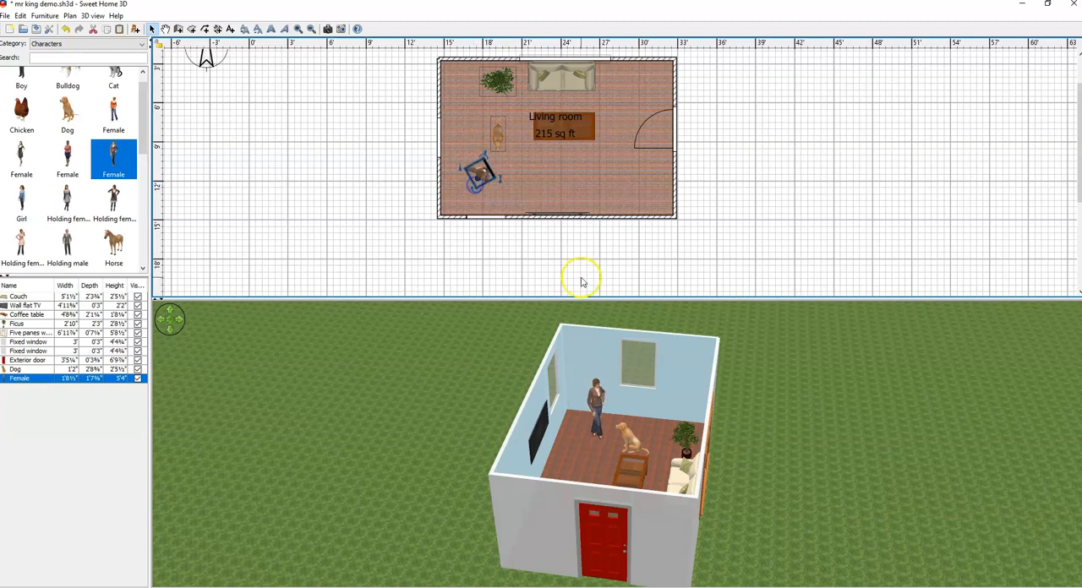
click(501, 135)
drag(490, 114, 502, 115)
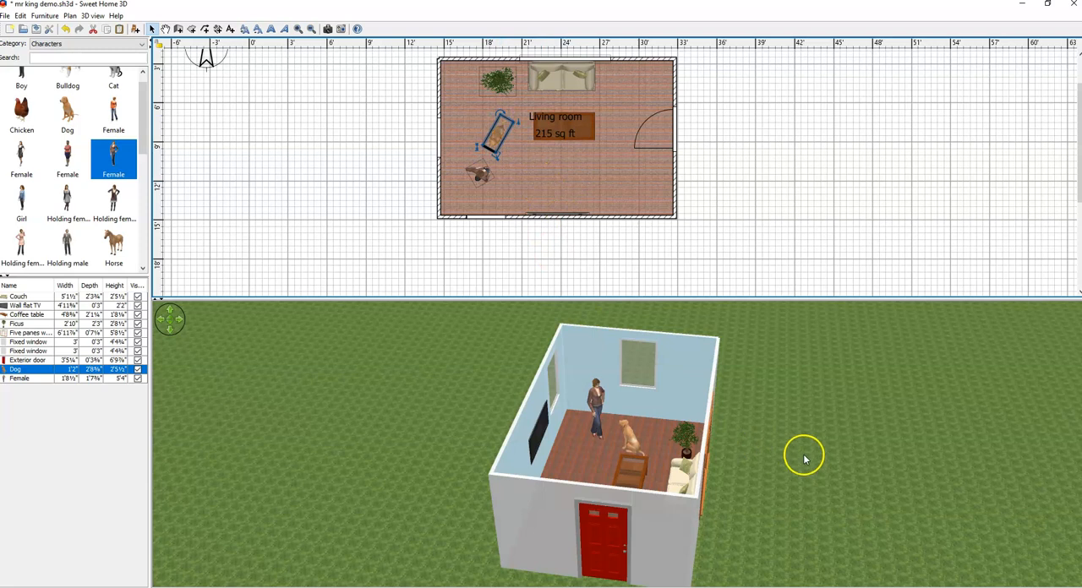
drag(143, 105, 142, 92)
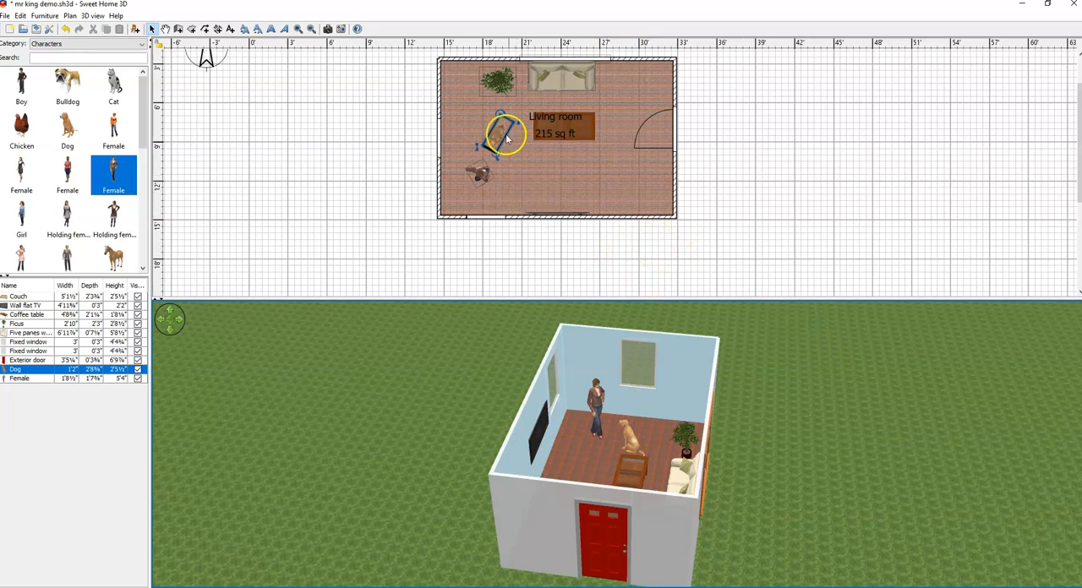
click(724, 145)
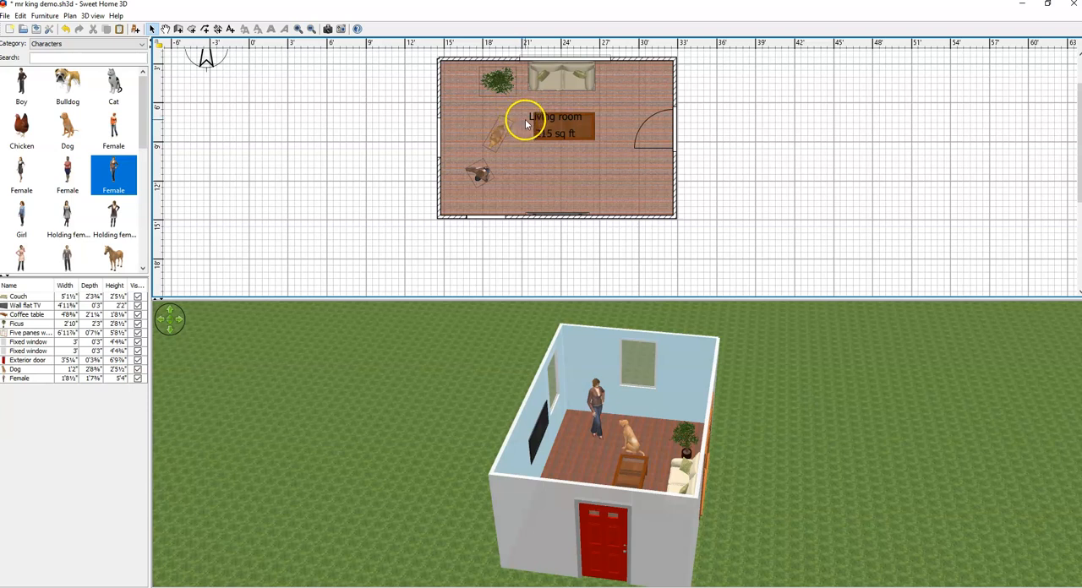
Step: Dimension the living room's full outer width from the west wall to the east wall, placing the line below the female character
click(217, 30)
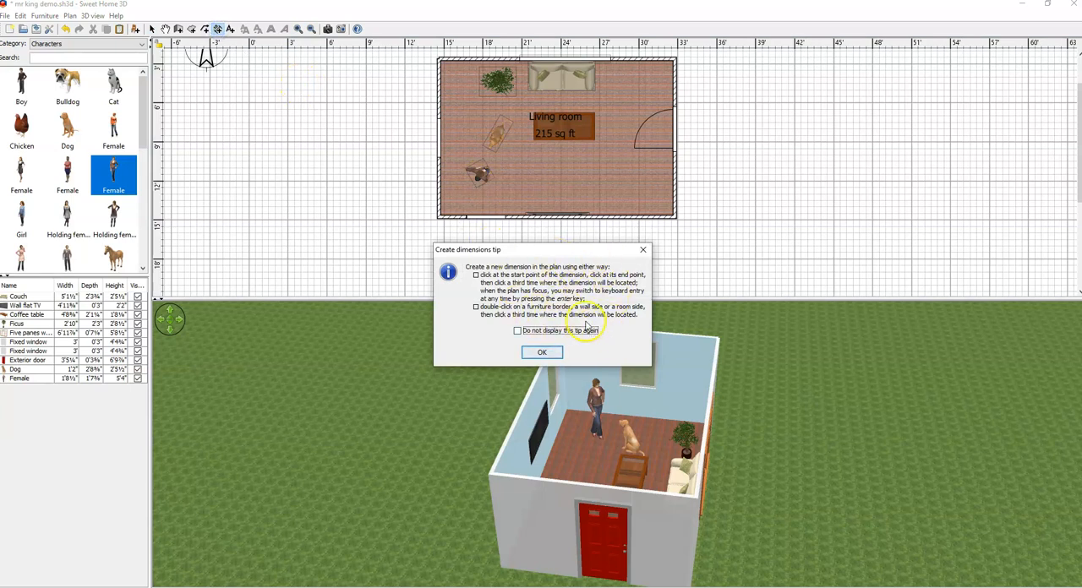
click(541, 352)
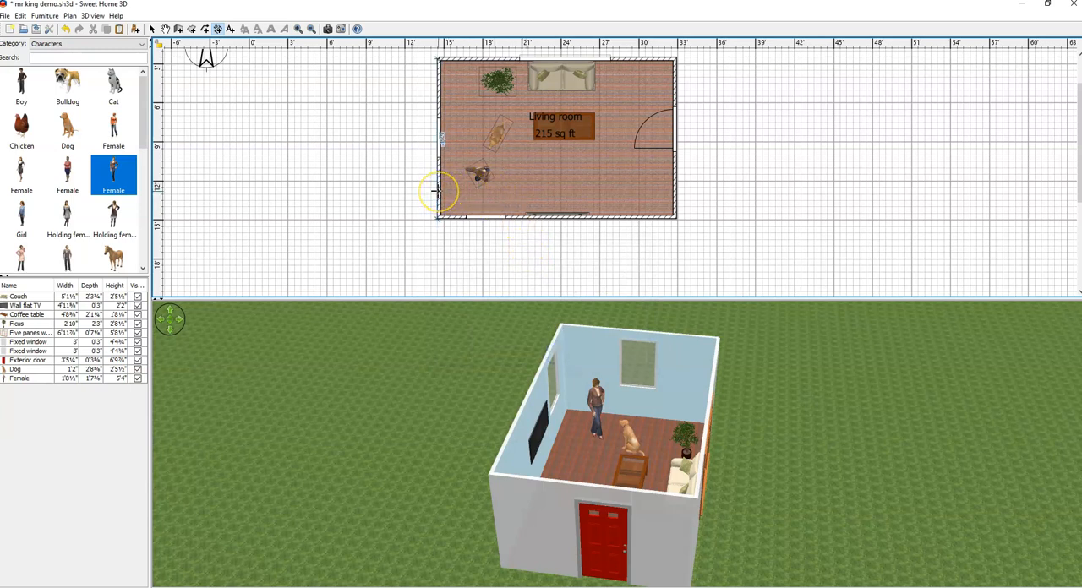
drag(437, 191, 672, 192)
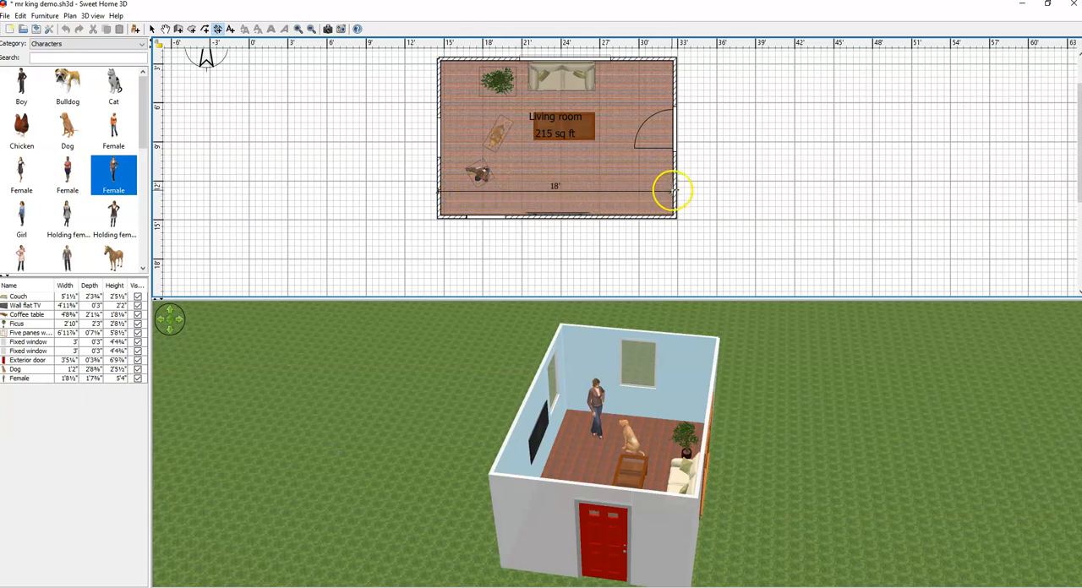
click(676, 190)
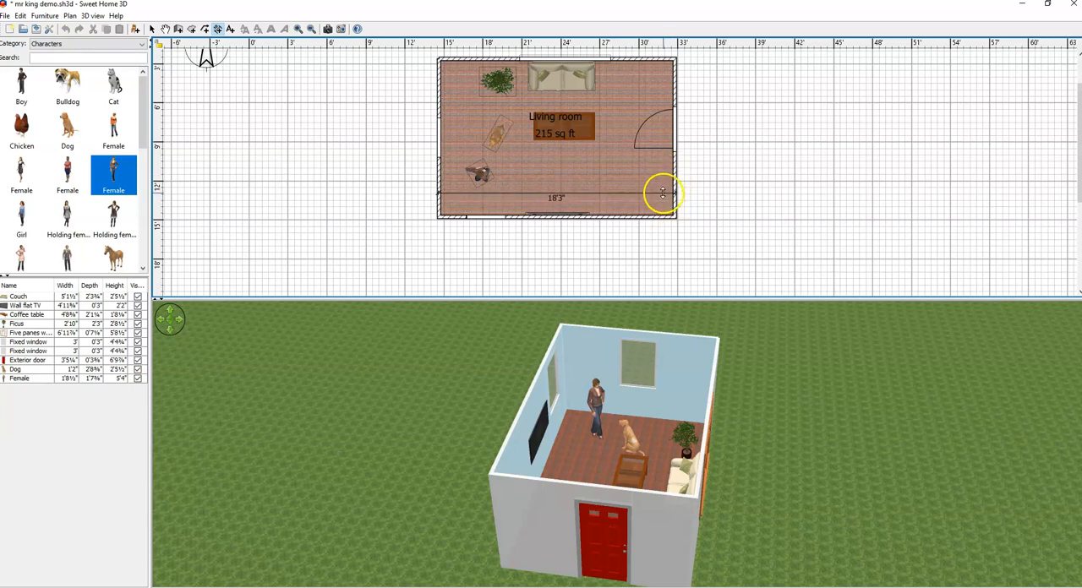
click(663, 193)
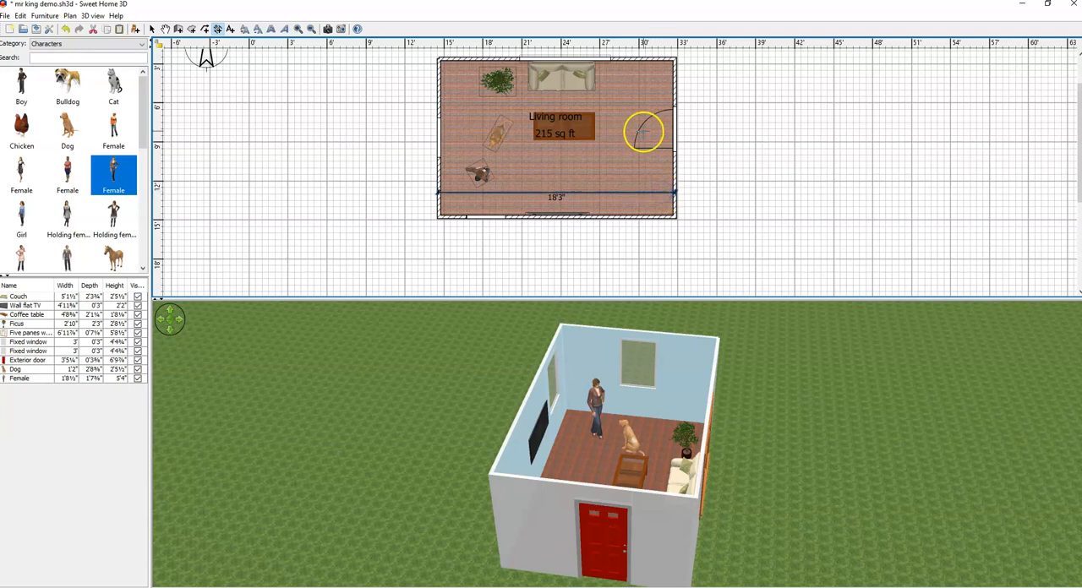
Step: Dimension the room's full outer depth from the north wall to the south wall between coffee table and door, and return to selection mode
click(625, 59)
click(621, 218)
click(620, 204)
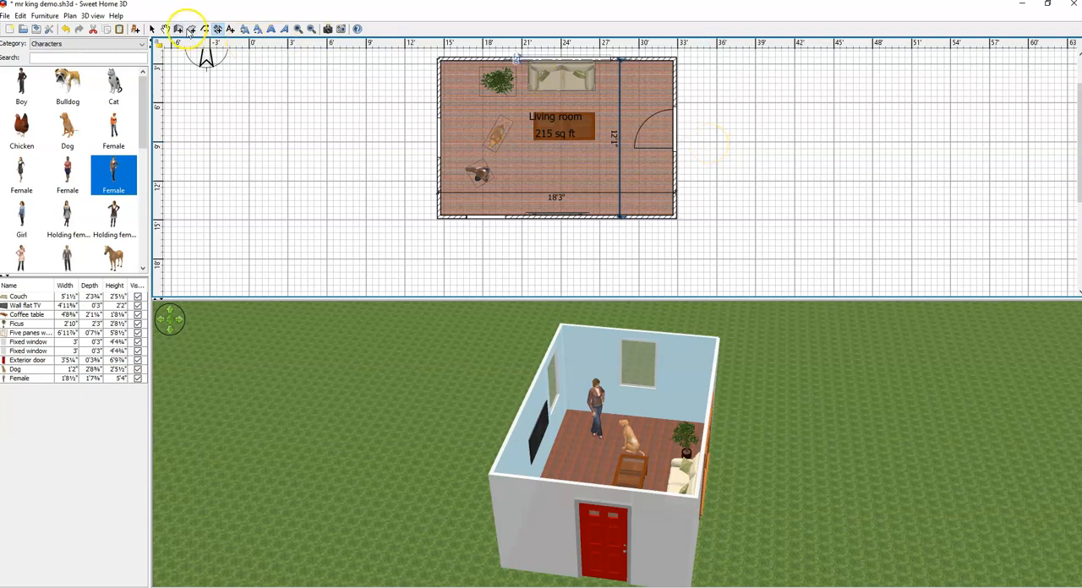
click(153, 29)
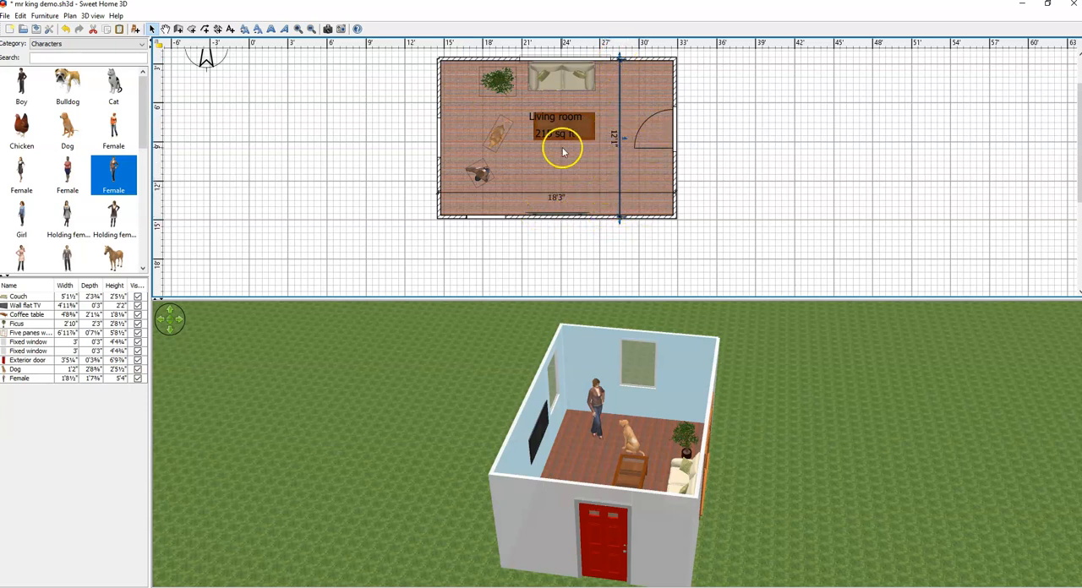
Step: Orbit the aerial 3D view to examine the room and its characters from the northeast corner at different heights
drag(752, 410, 640, 337)
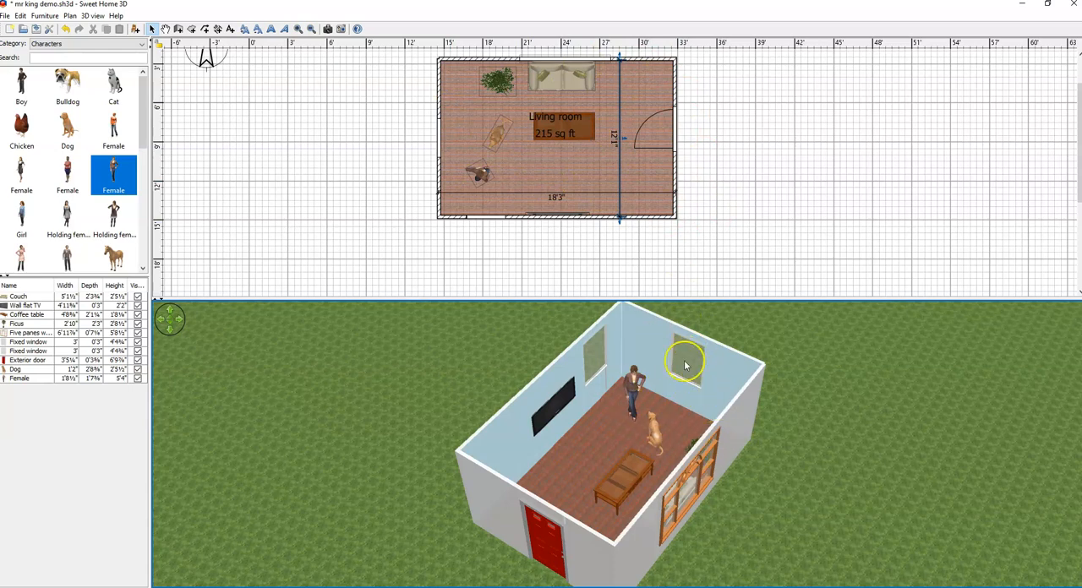
drag(807, 390, 776, 417)
drag(818, 398, 818, 394)
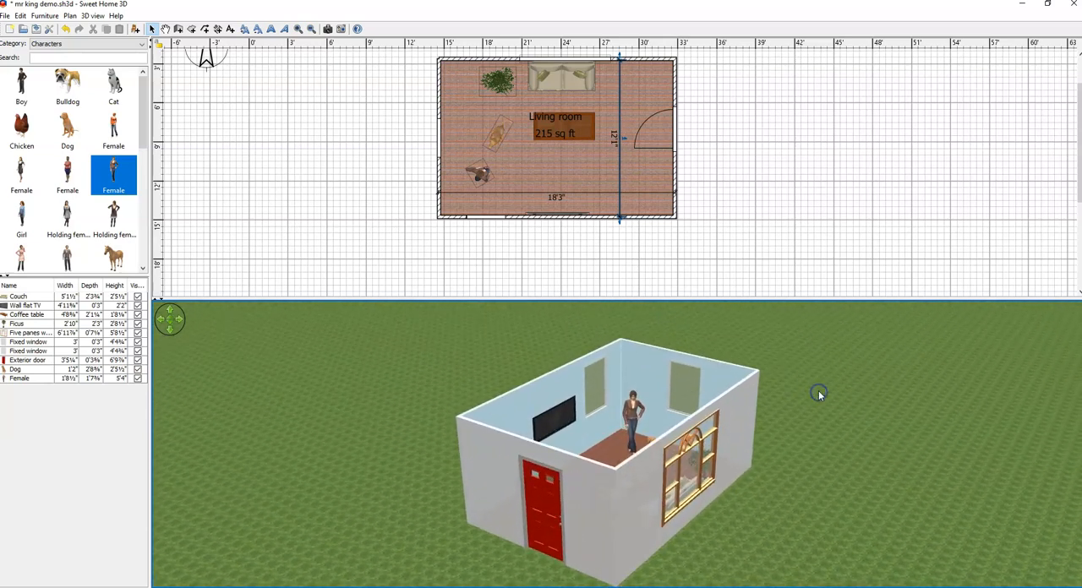